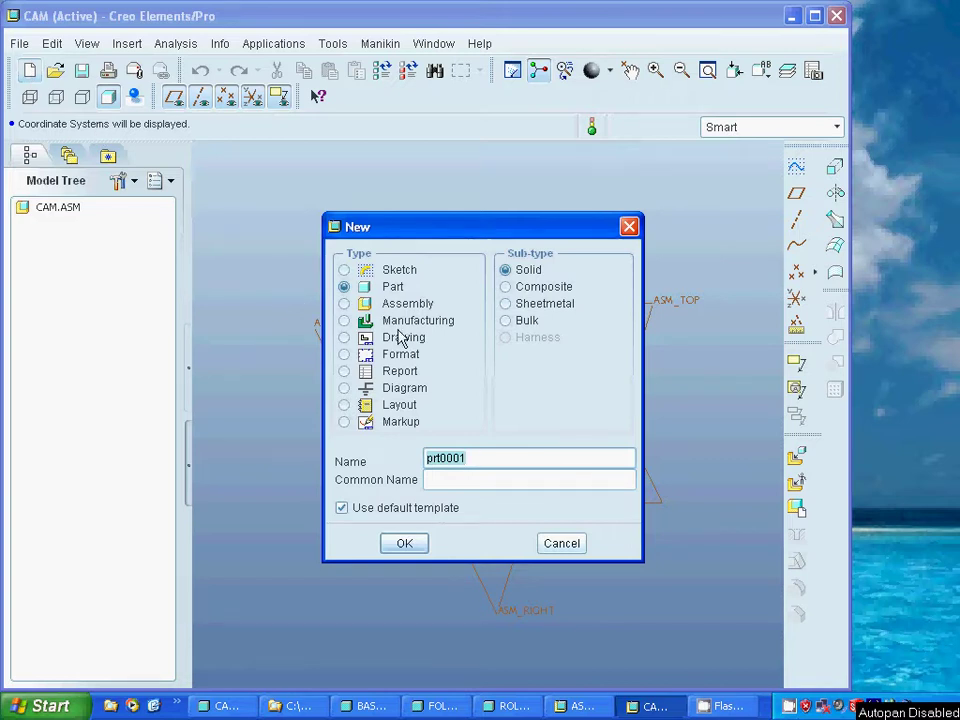
Dismiss the new file dialog and switch to the BASE part, refitted and shown in a saved view orientation.
click(560, 545)
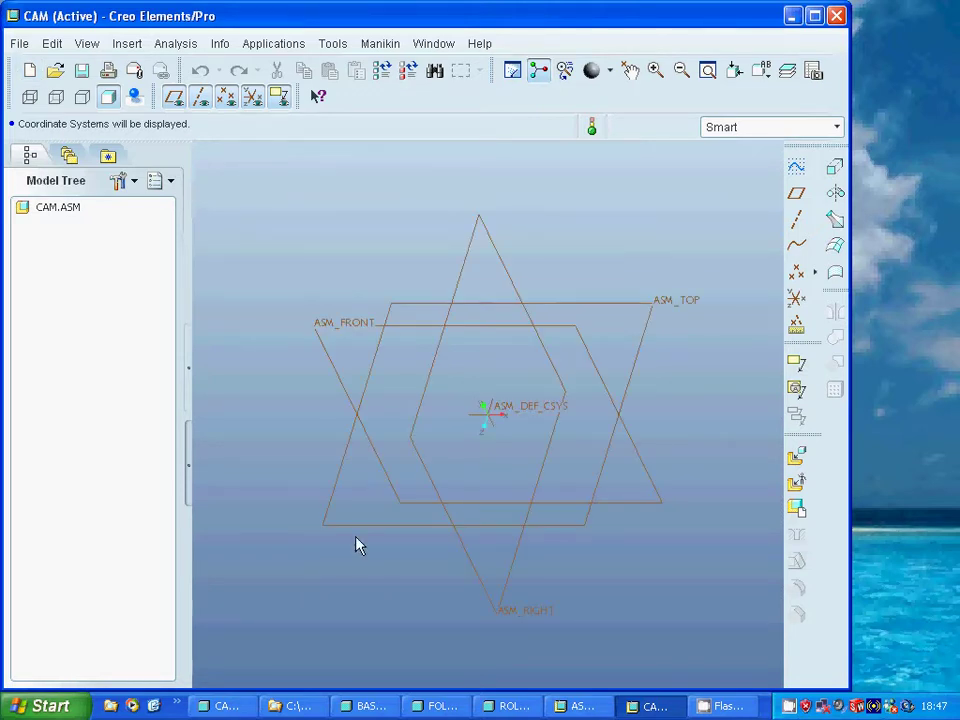
click(434, 44)
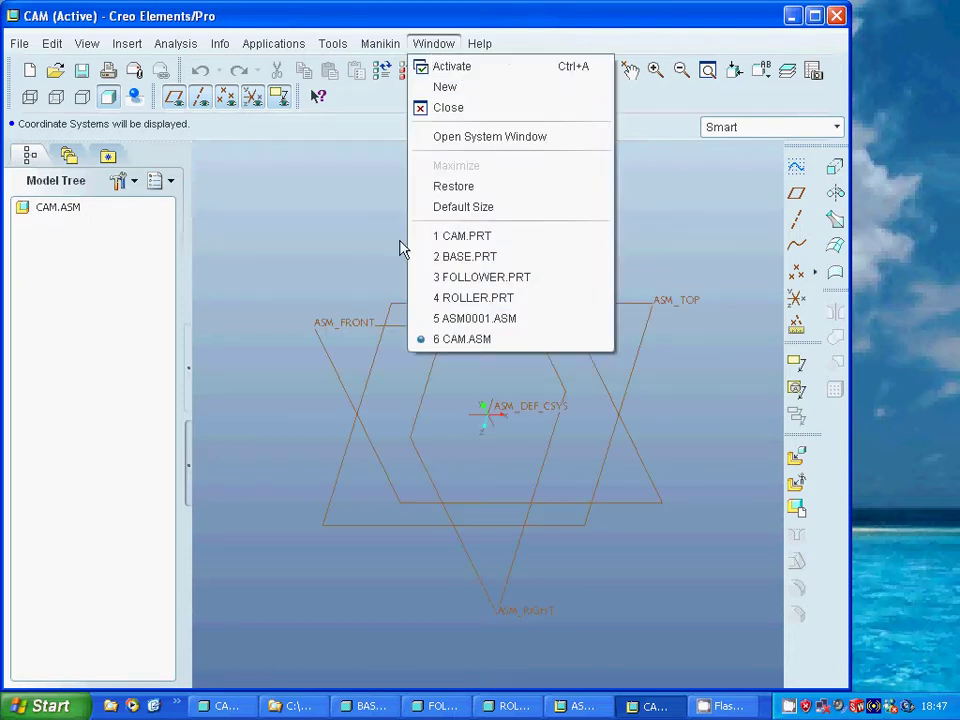
click(462, 257)
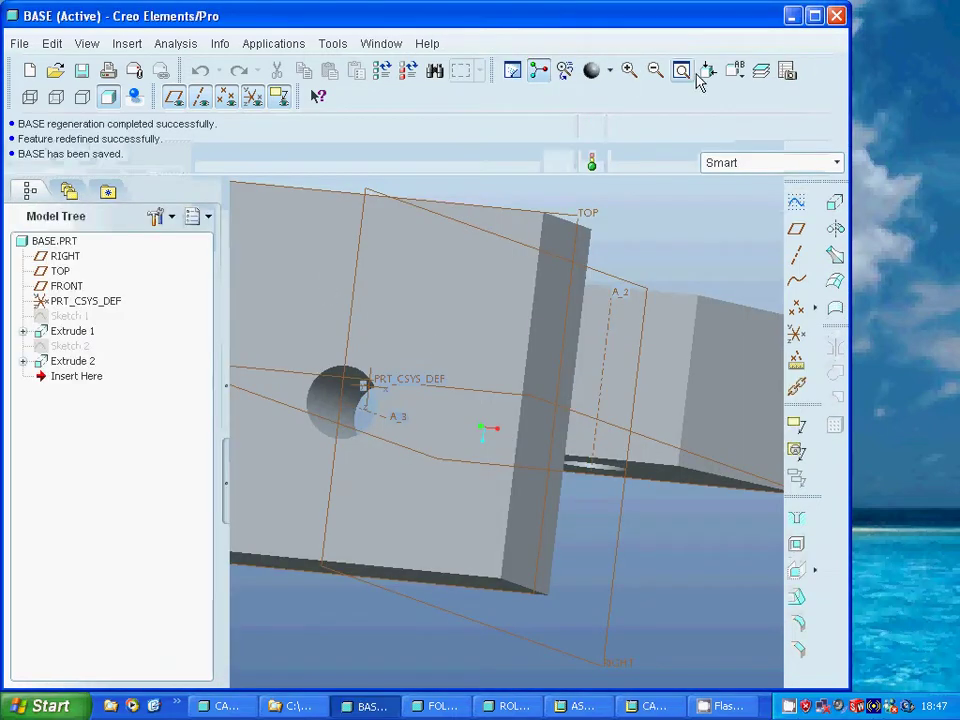
click(680, 70)
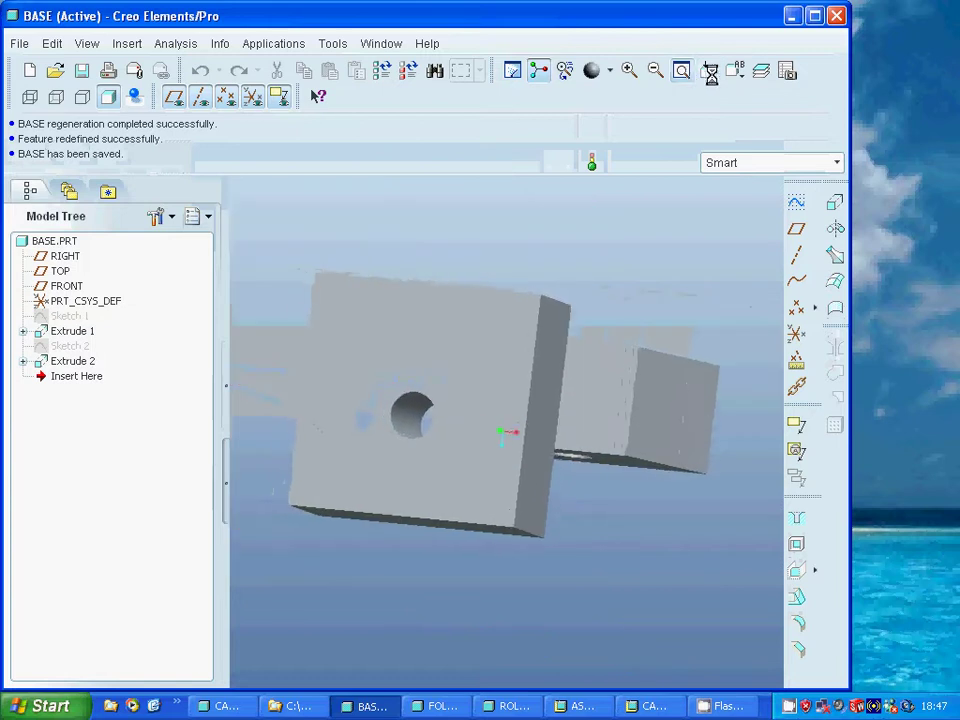
click(737, 72)
click(748, 99)
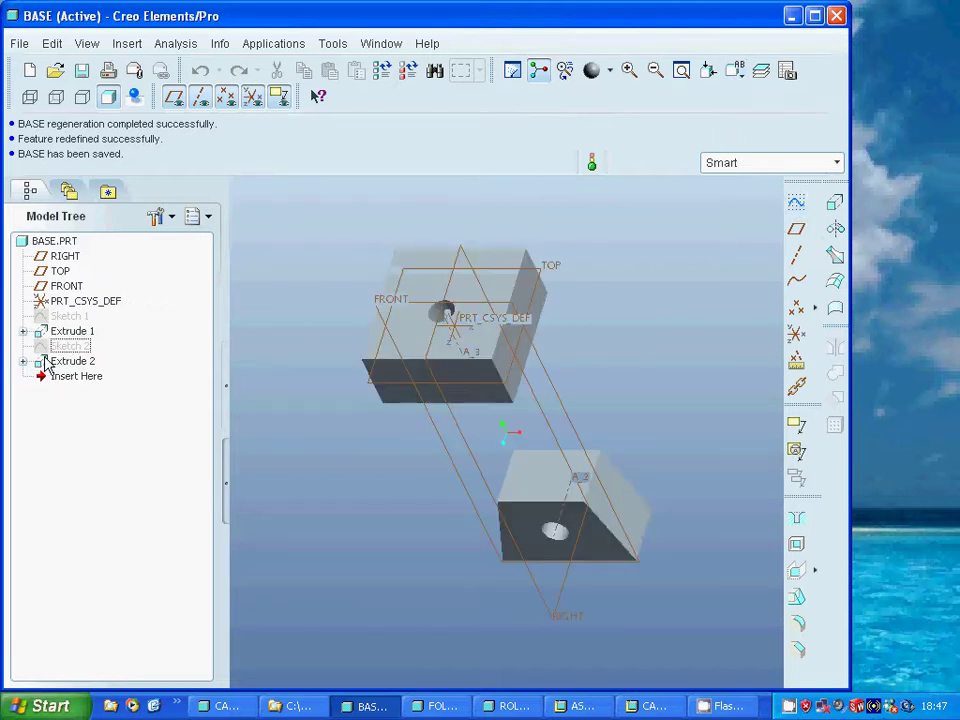
Open Sketch 1 inside Extrude 1 of the base to examine its profile and dimensions, then close the sketch.
click(23, 331)
right_click(72, 347)
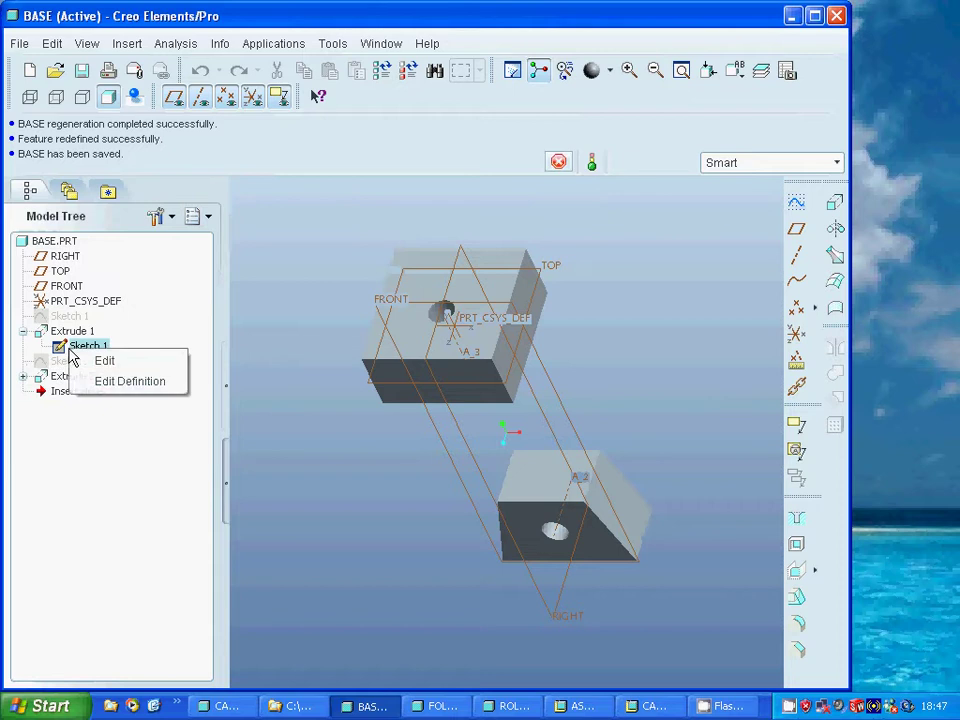
click(125, 381)
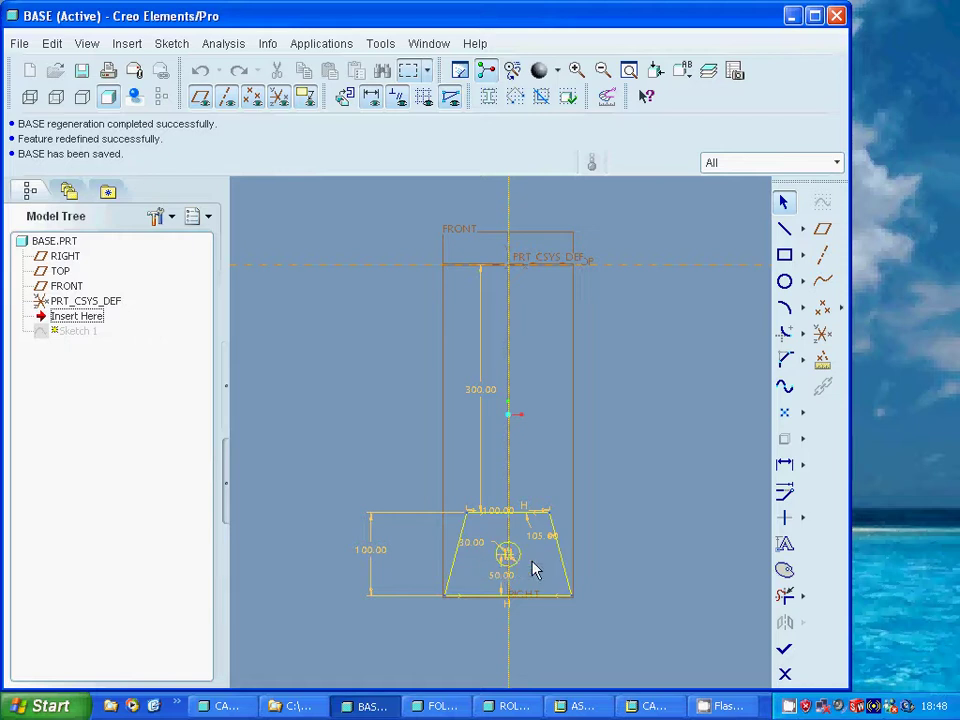
click(784, 648)
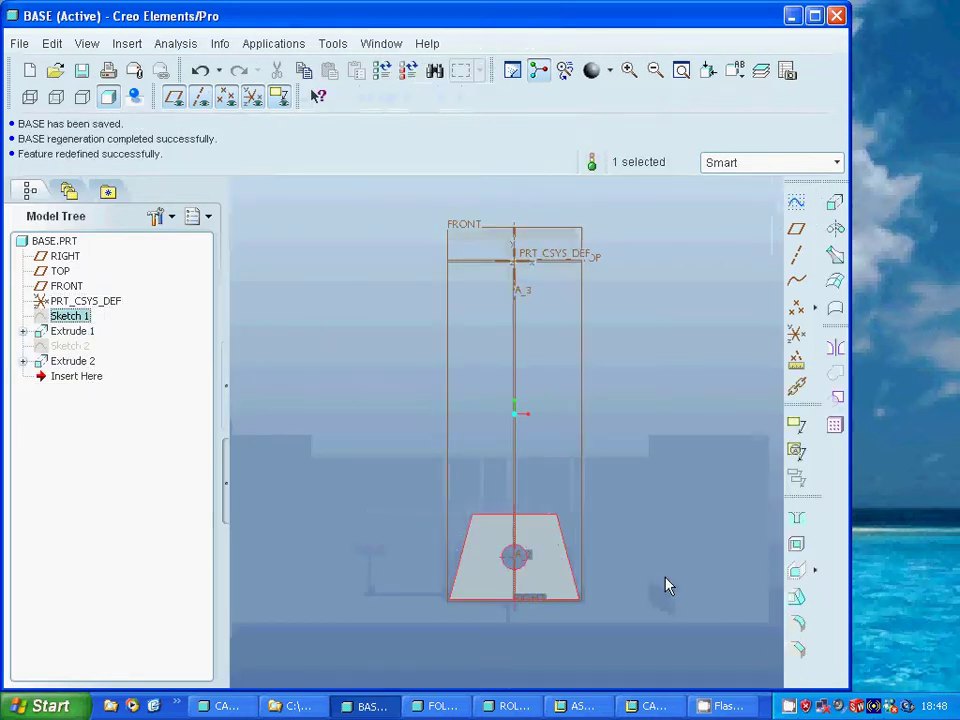
Open the definition of the base's Extrude 1 to review its extrusion depth, and accept it.
click(78, 334)
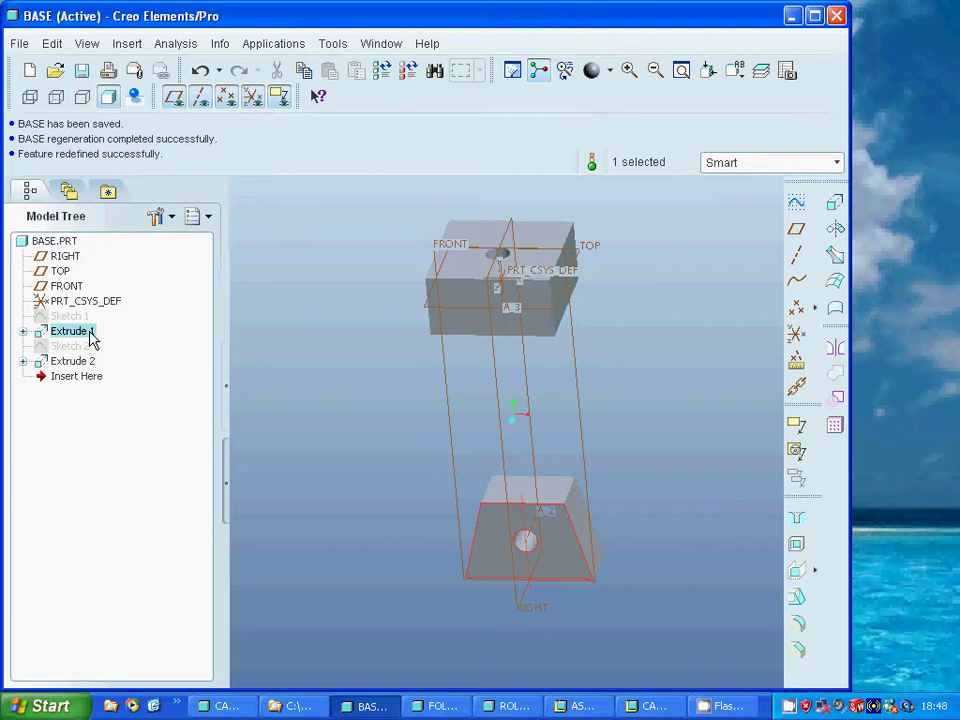
right_click(90, 337)
click(146, 471)
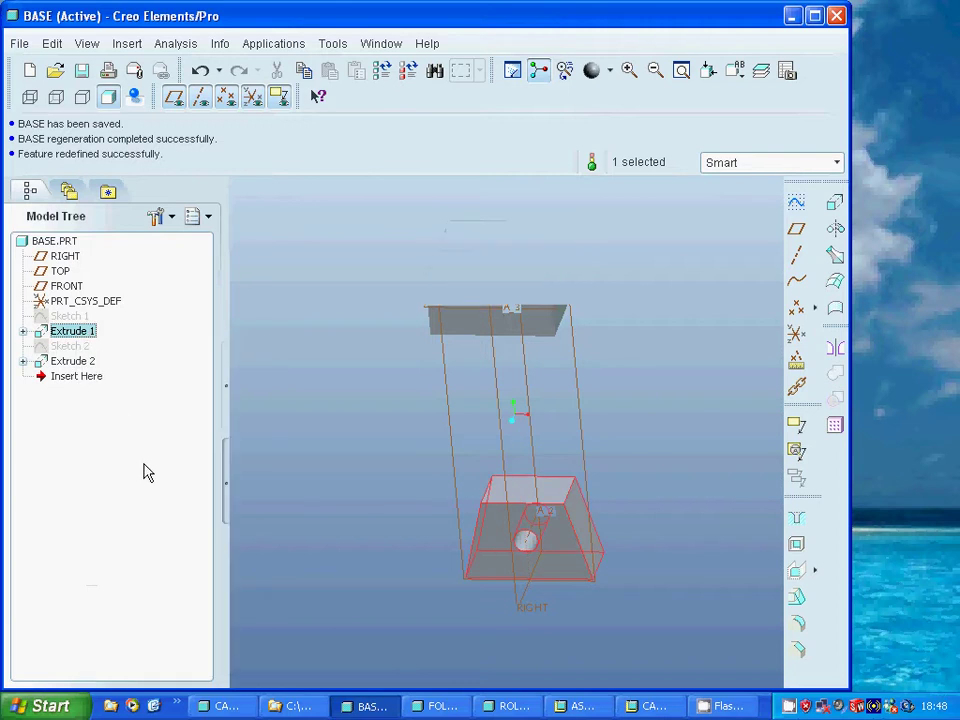
right_click(86, 331)
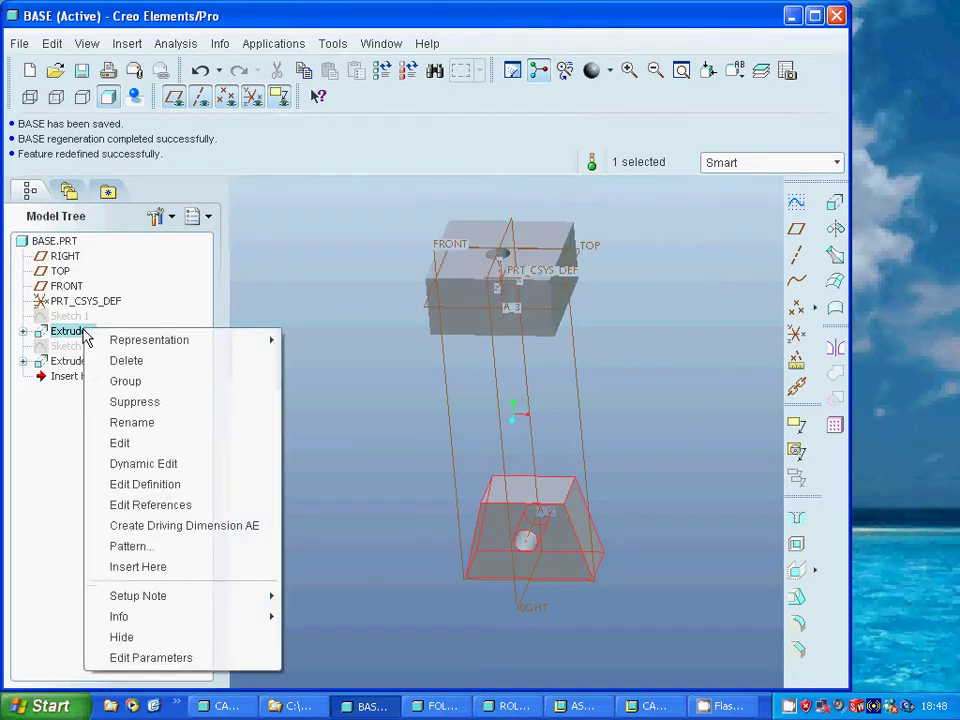
click(145, 486)
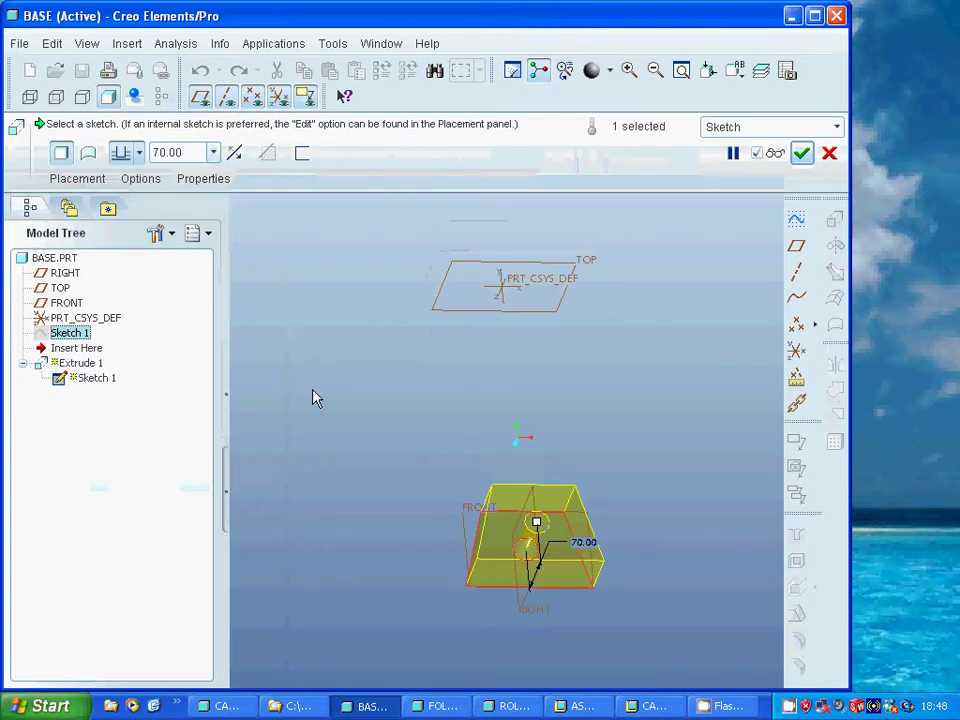
click(801, 153)
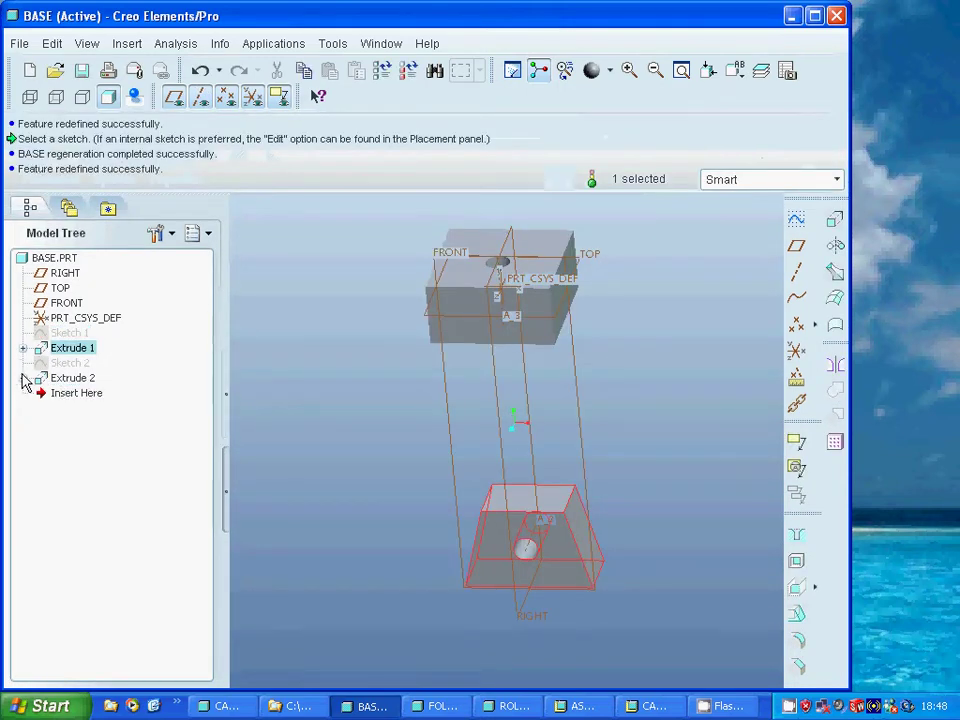
Open Sketch 2 inside Extrude 2 of the base to examine the square and circle dimensions, and close the sketch.
click(23, 378)
click(92, 394)
right_click(100, 398)
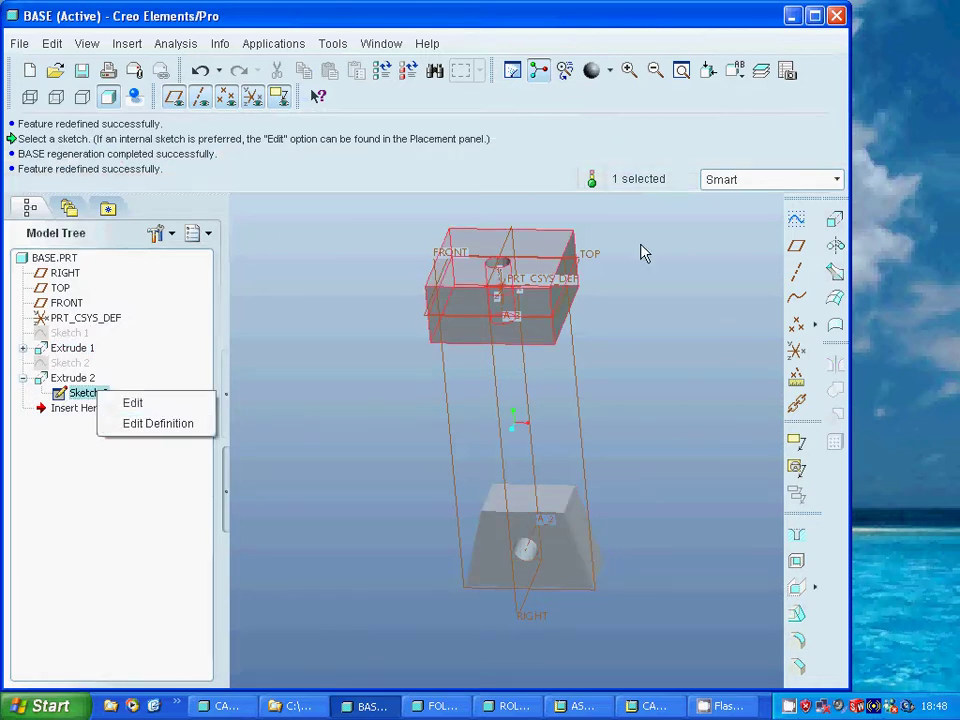
click(140, 423)
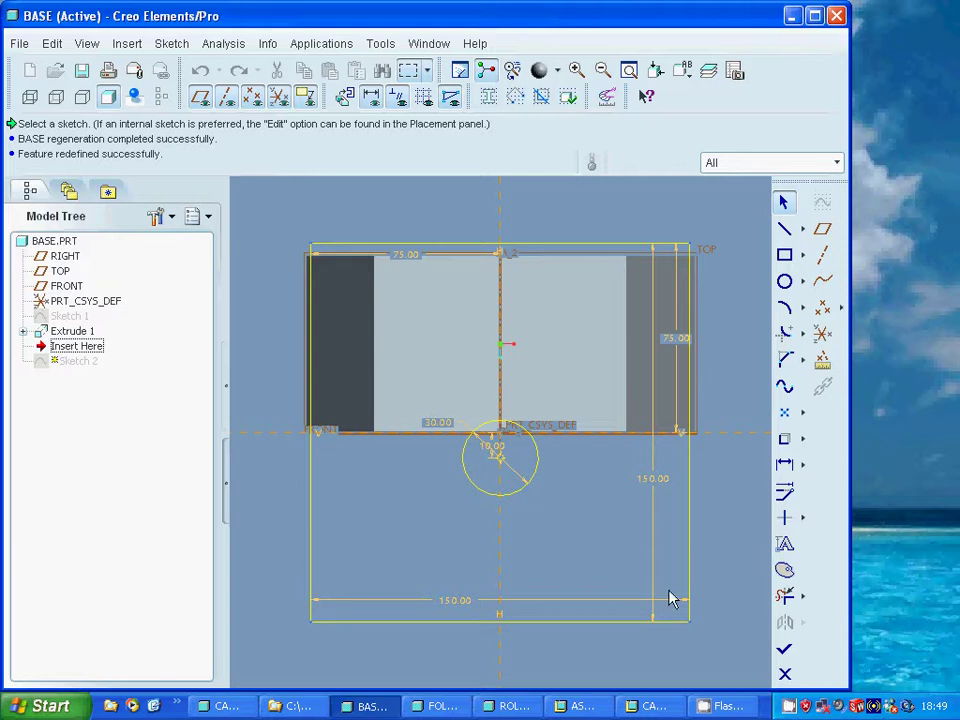
click(784, 648)
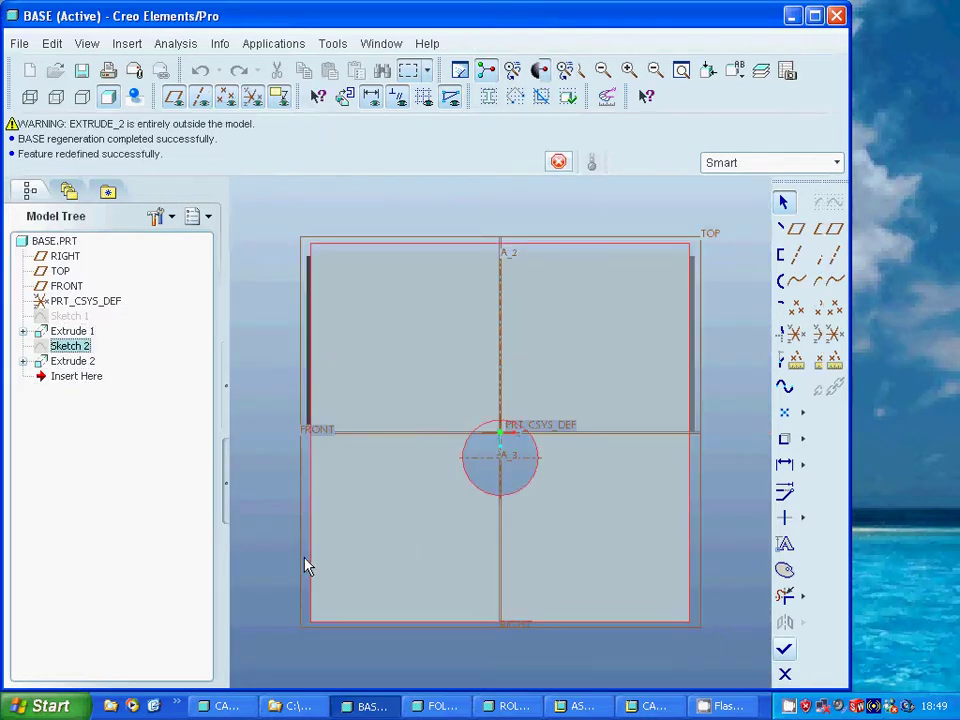
Open the definition of the base's Extrude 2 to review its depth option and depth in 3D, and accept it.
right_click(83, 364)
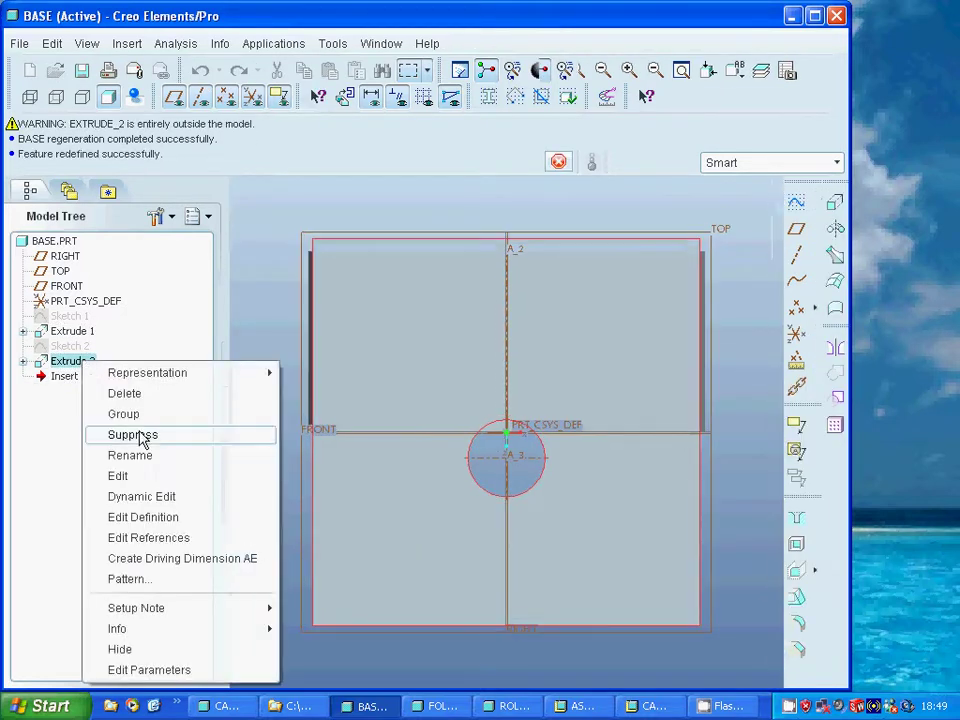
click(148, 518)
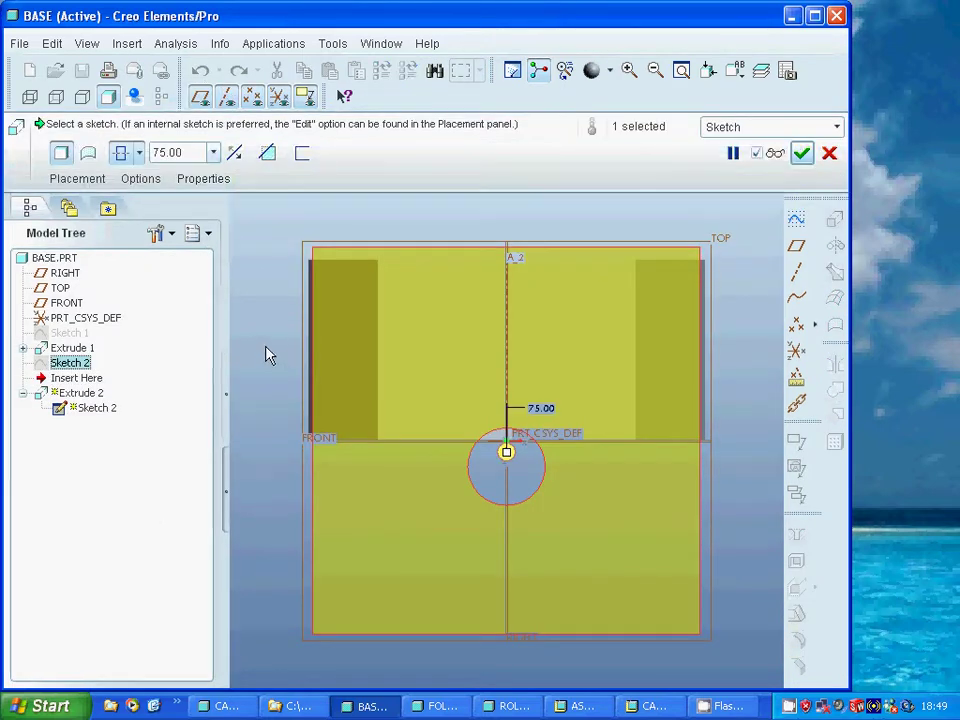
click(139, 153)
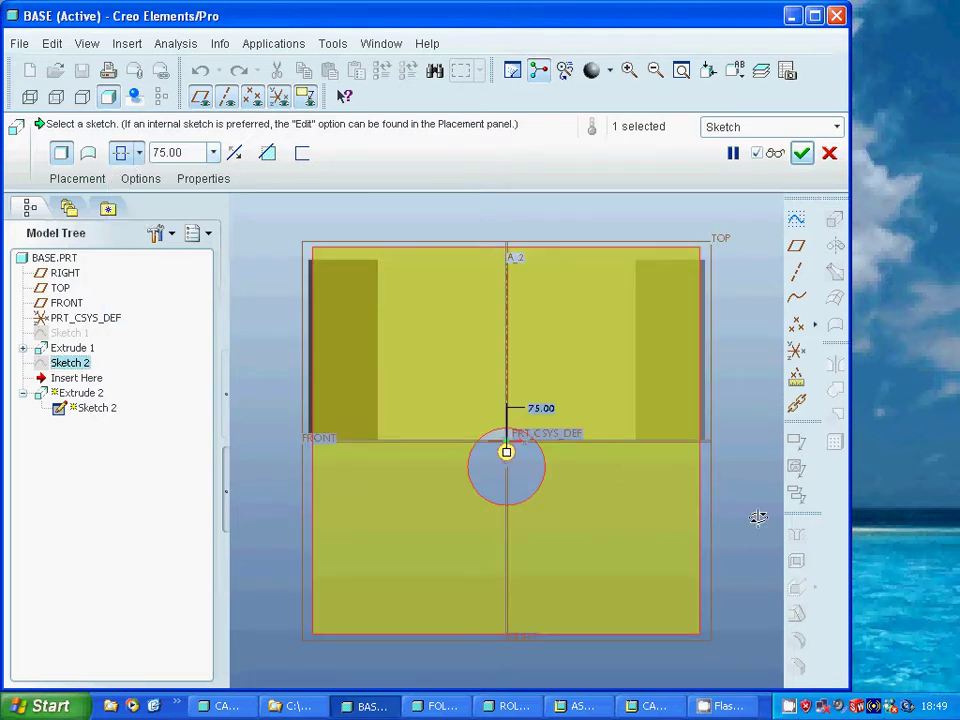
middle_drag(756, 516, 736, 490)
key(ctrl+d)
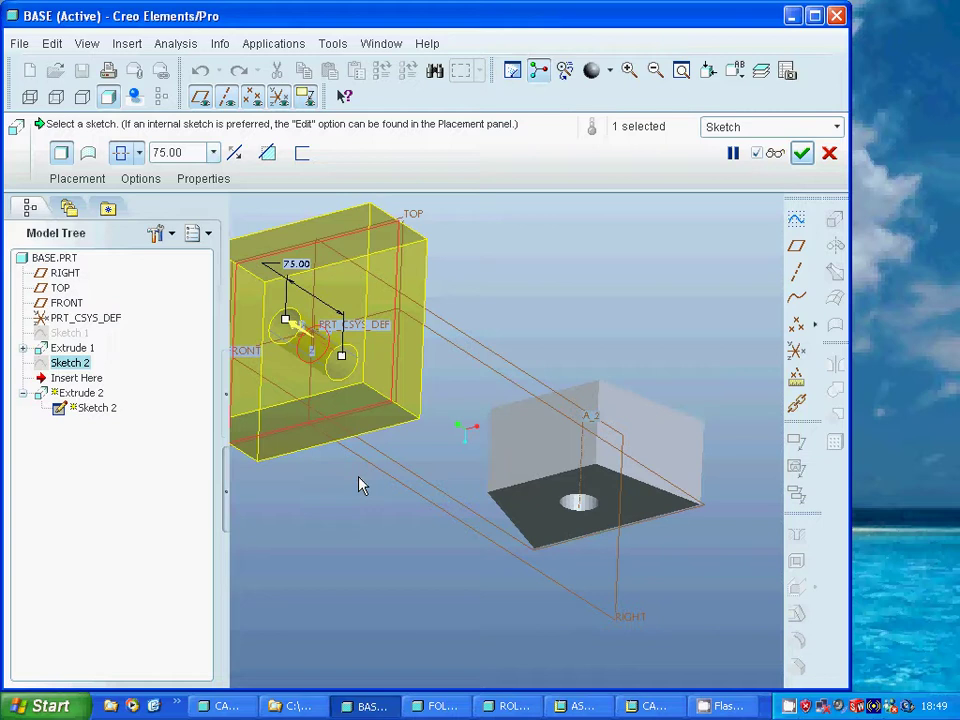
click(801, 153)
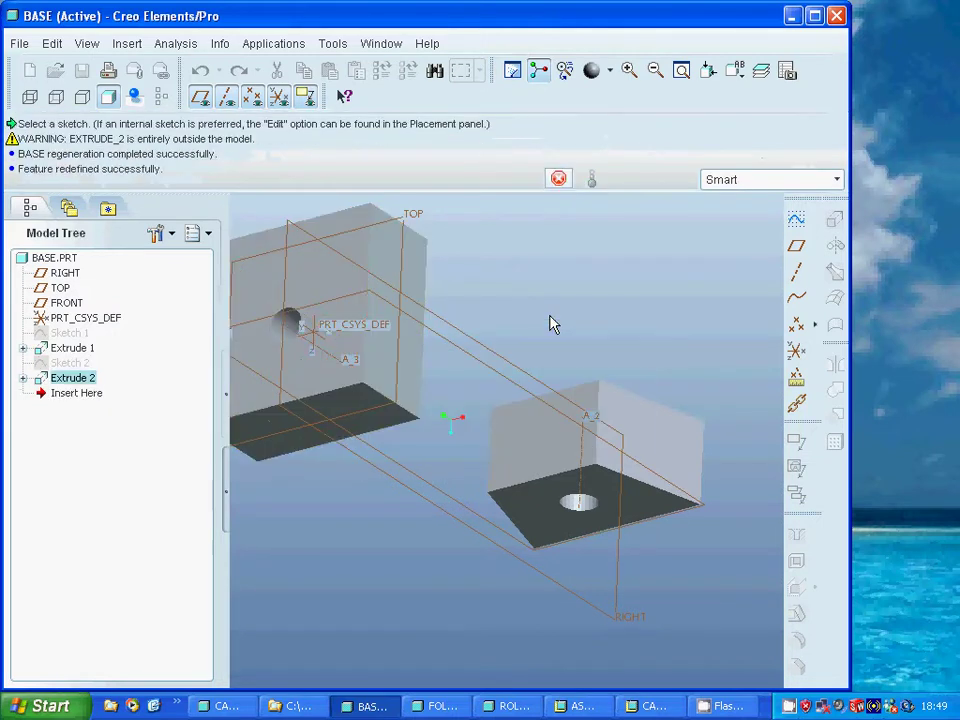
Switch to the CAM part and open Extrude 1's Sketch 1 to examine its profile dimensions and the available constraints, then close it.
click(380, 44)
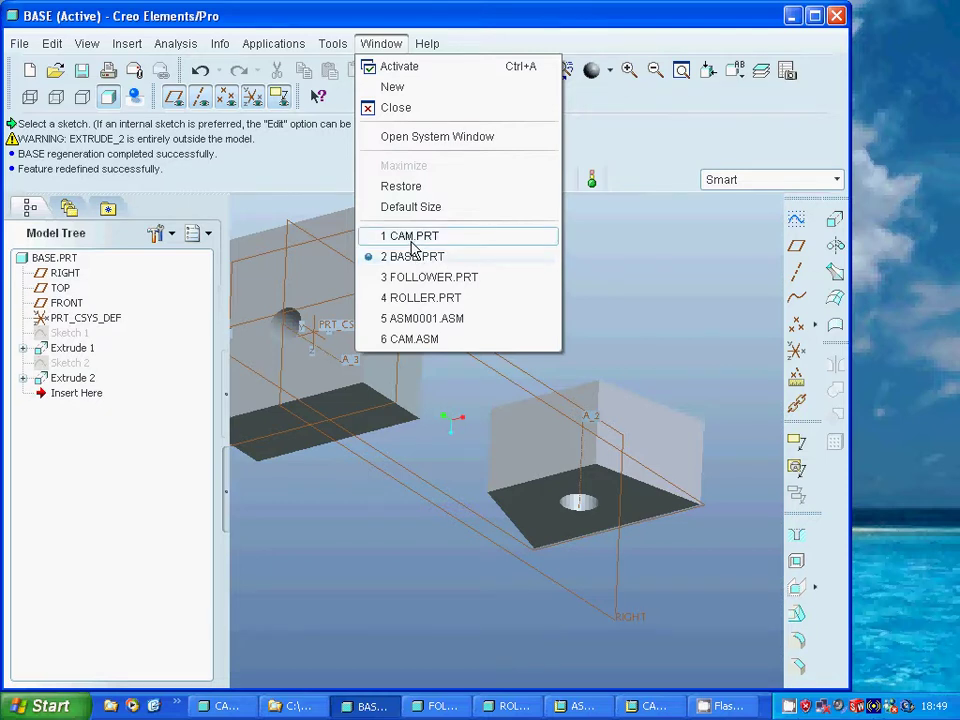
click(410, 236)
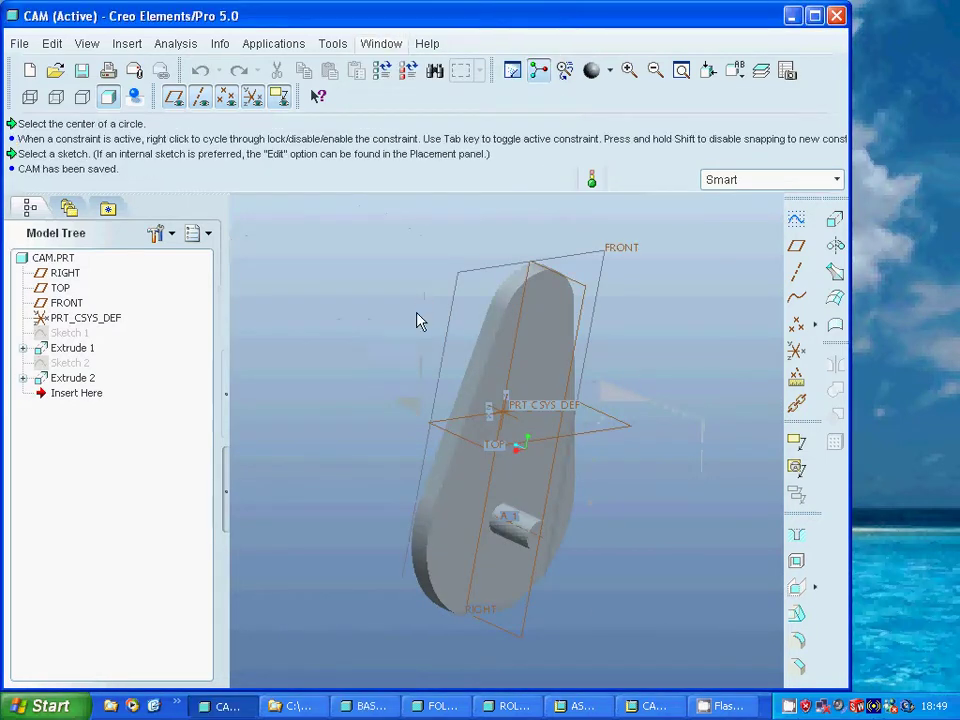
click(22, 348)
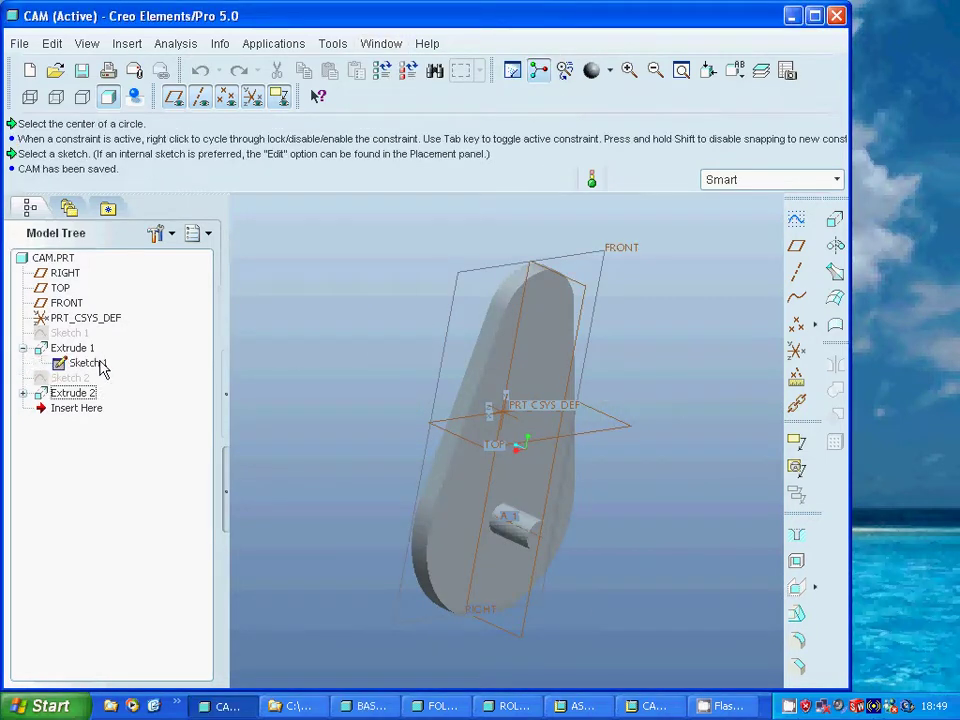
right_click(100, 365)
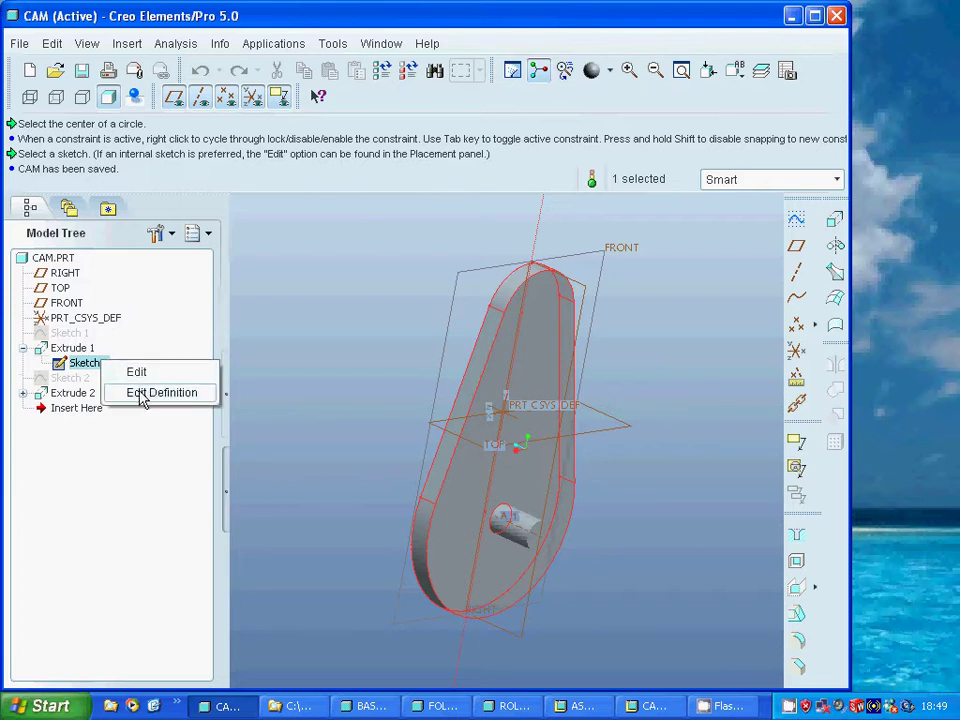
click(145, 393)
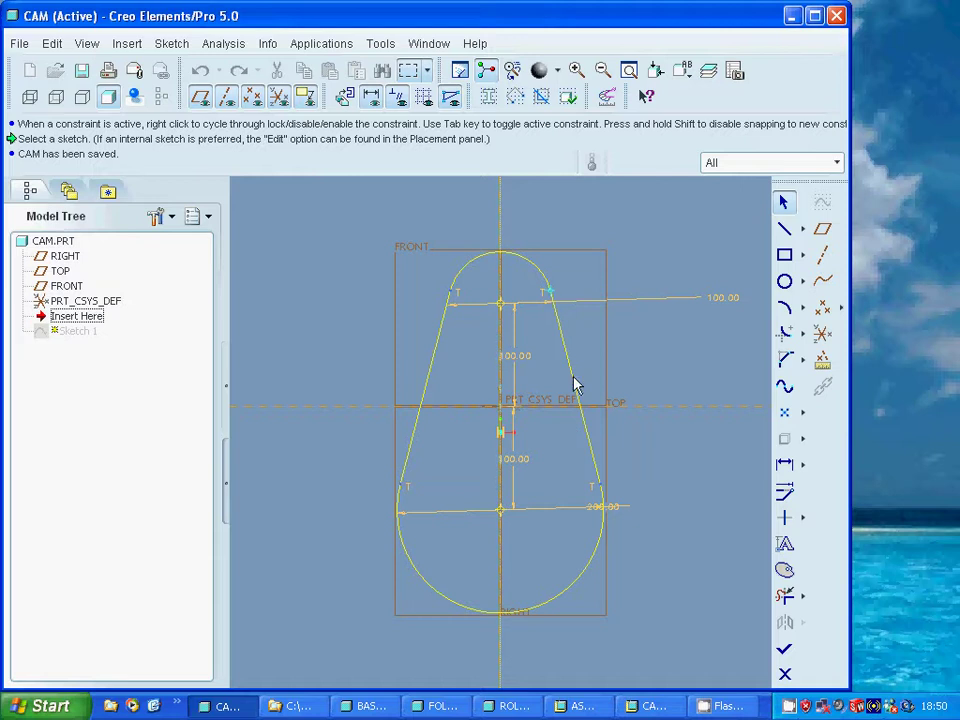
click(804, 519)
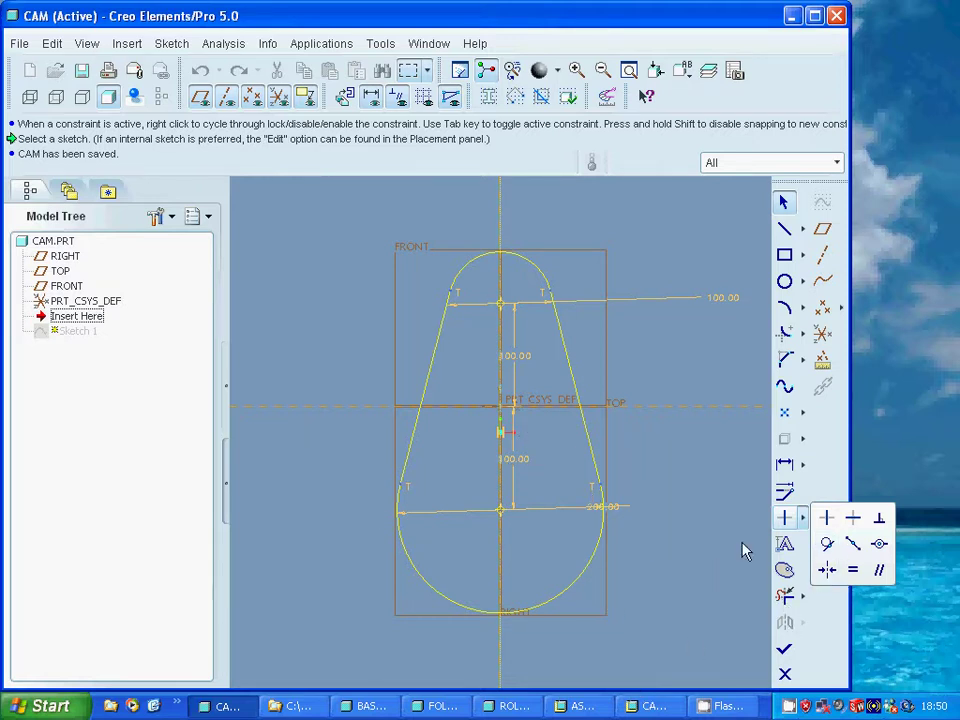
click(784, 648)
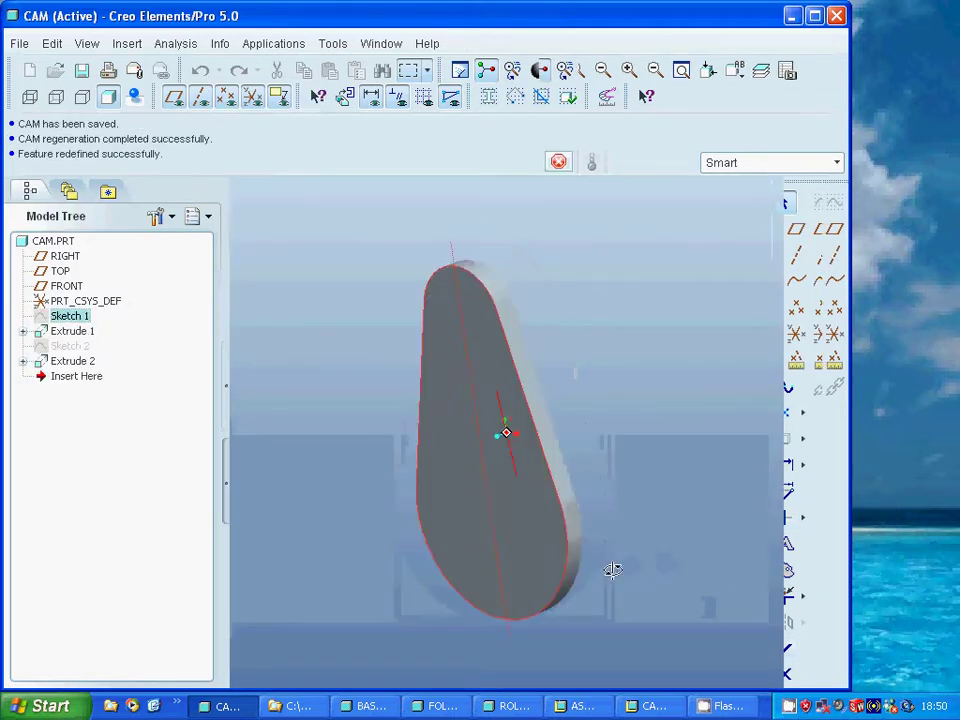
Open the definition of the cam's Extrude 1 to review its extrusion depth, and accept it.
click(68, 334)
right_click(65, 340)
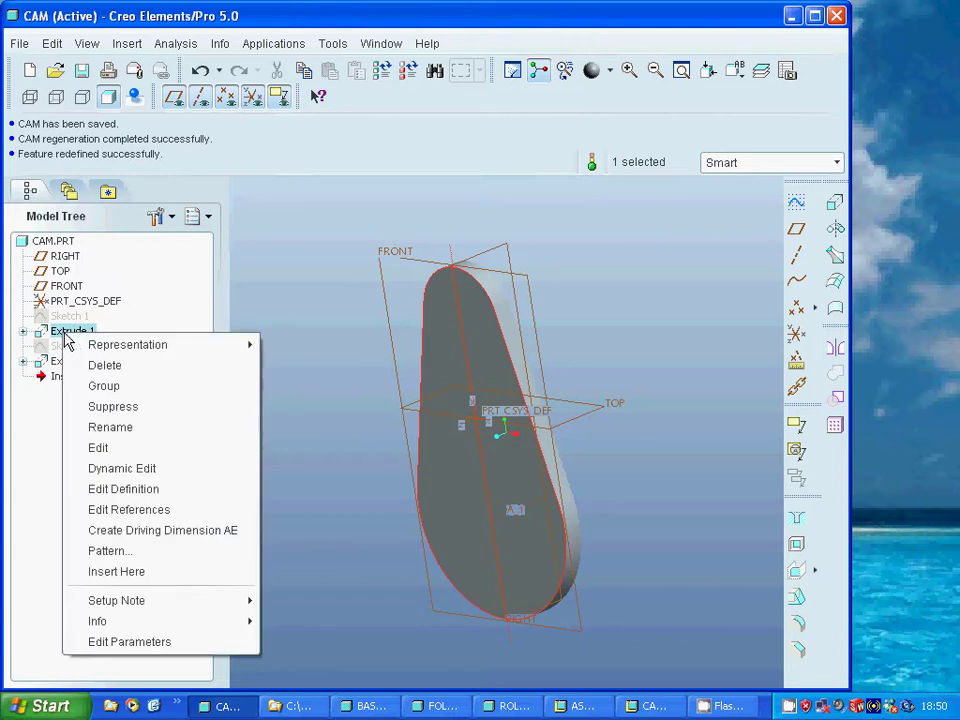
click(107, 426)
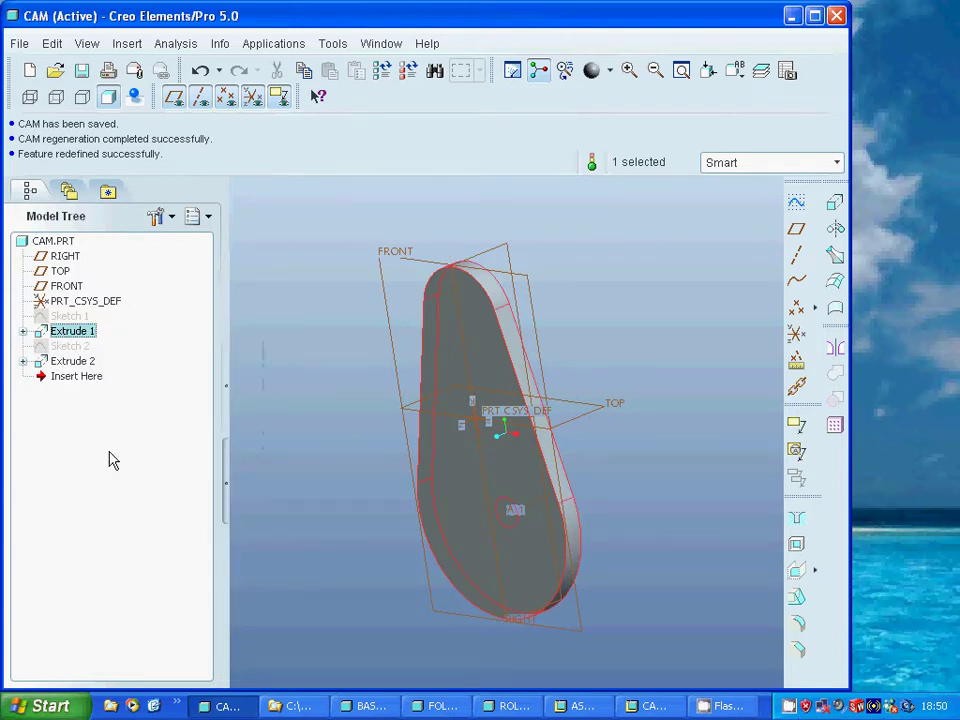
right_click(83, 341)
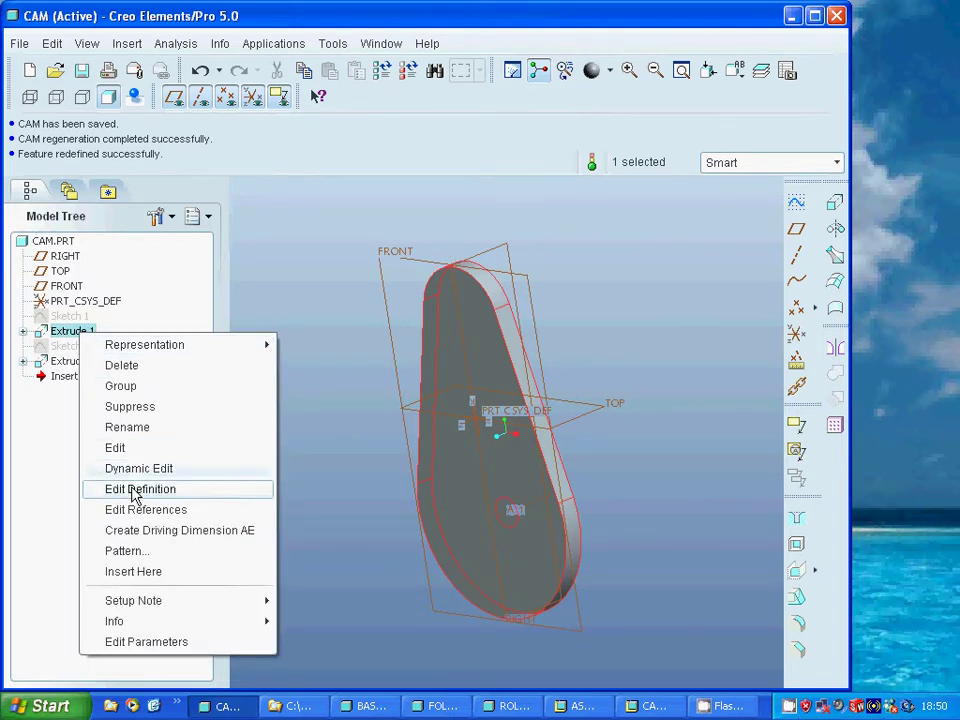
click(138, 489)
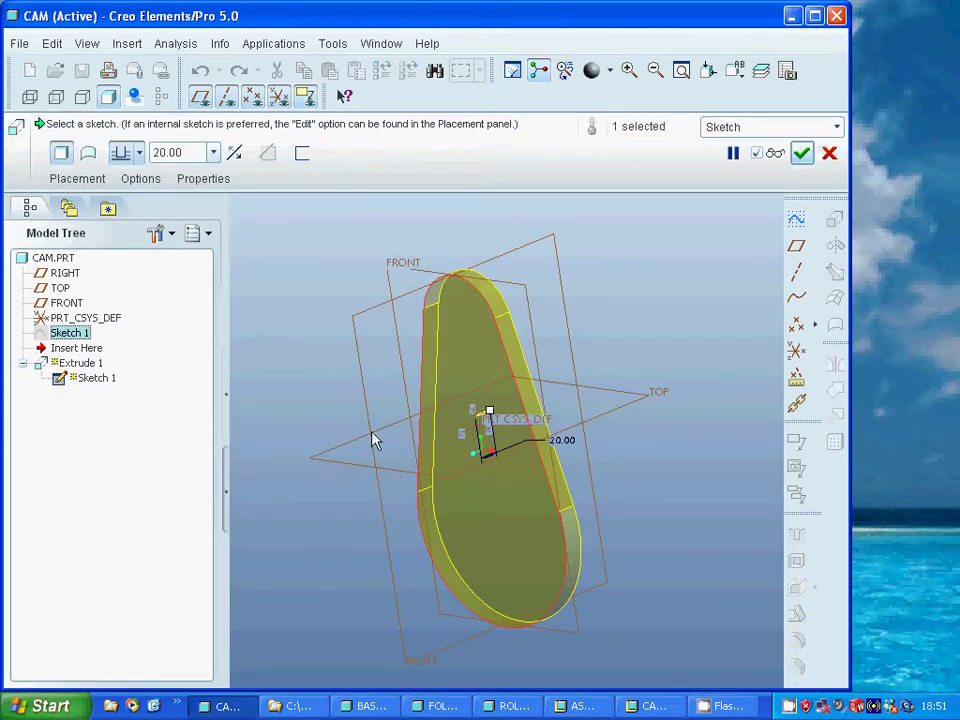
click(801, 155)
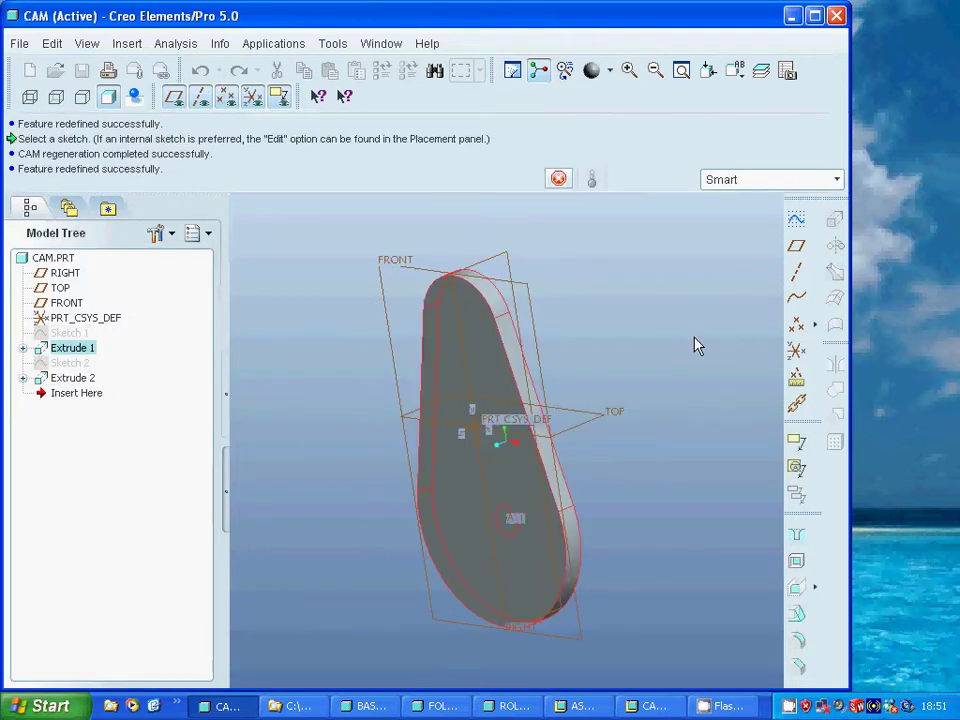
Open Sketch 2 inside the cam's Extrude 2 to examine the circle's position and diameter, and close the sketch.
middle_drag(692, 345, 610, 449)
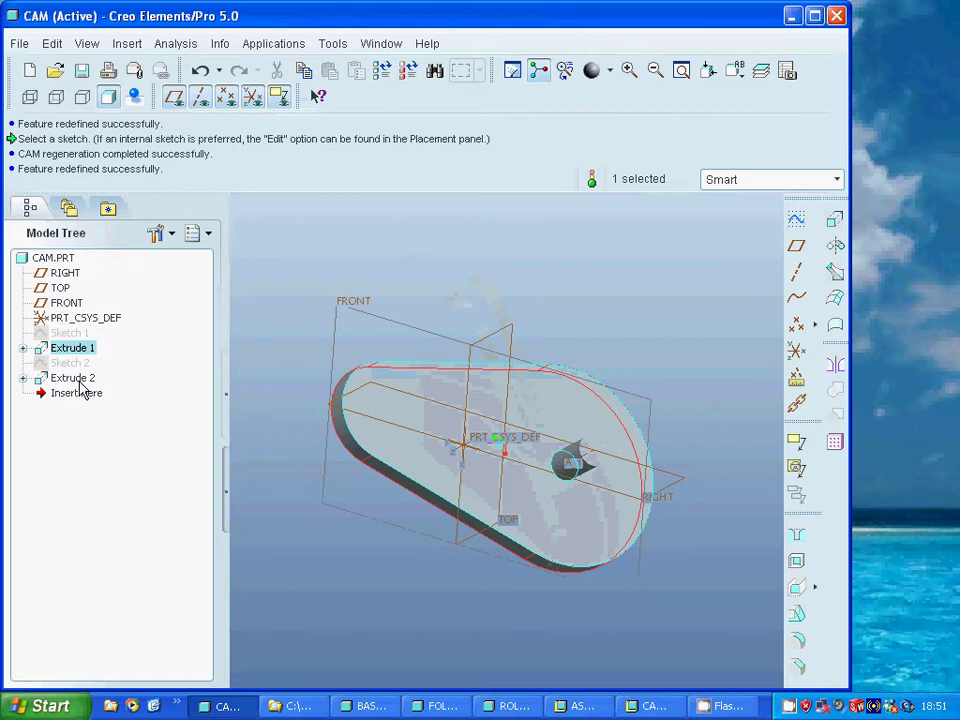
click(22, 378)
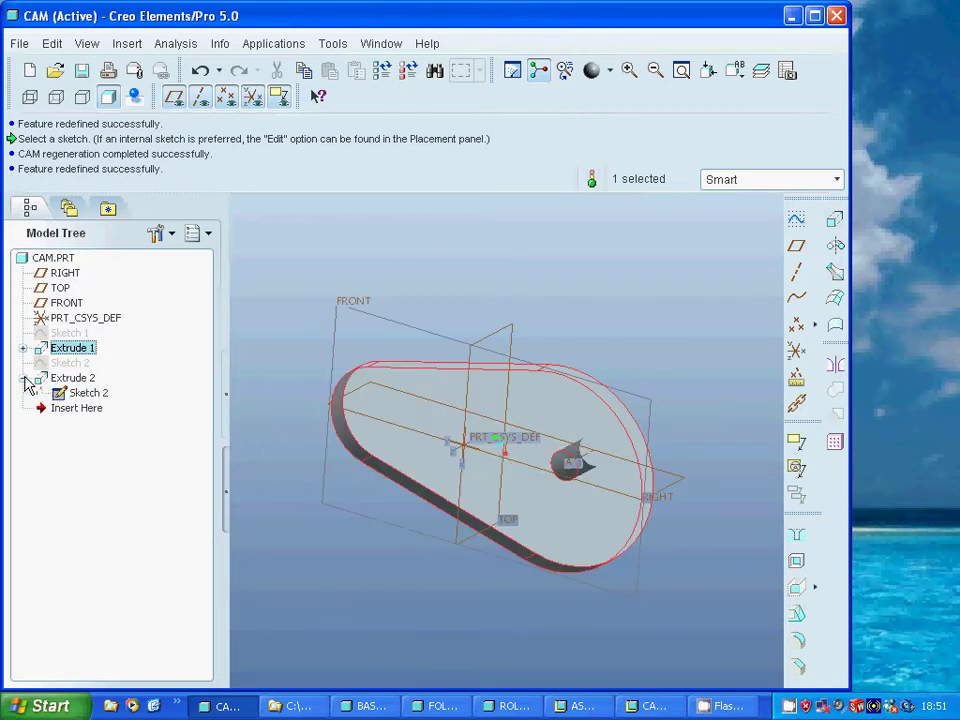
click(90, 396)
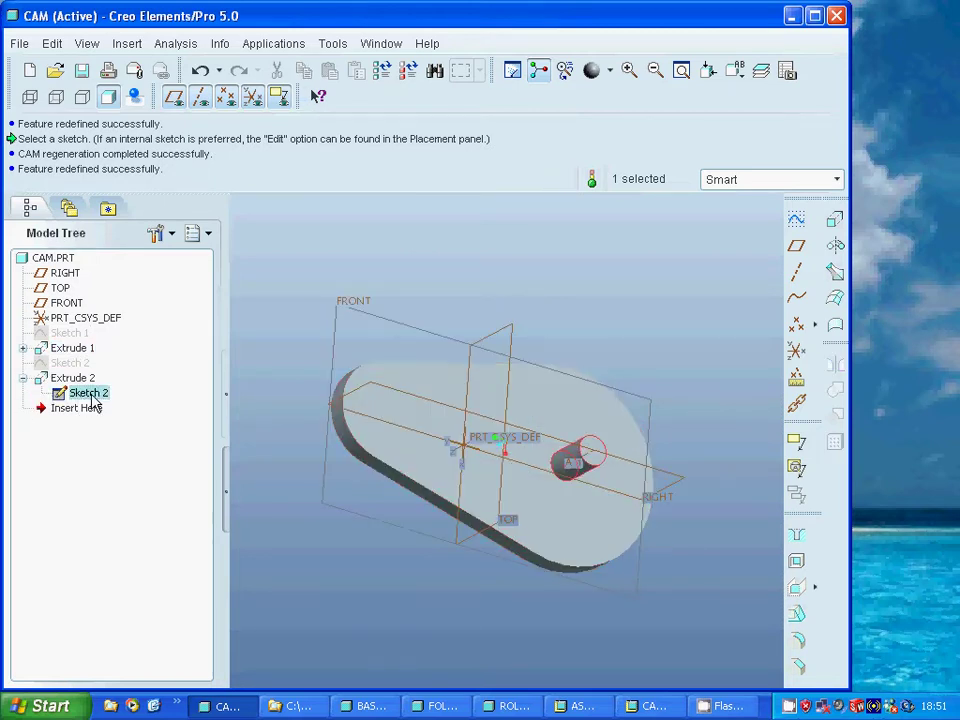
right_click(90, 394)
click(118, 420)
right_click(112, 405)
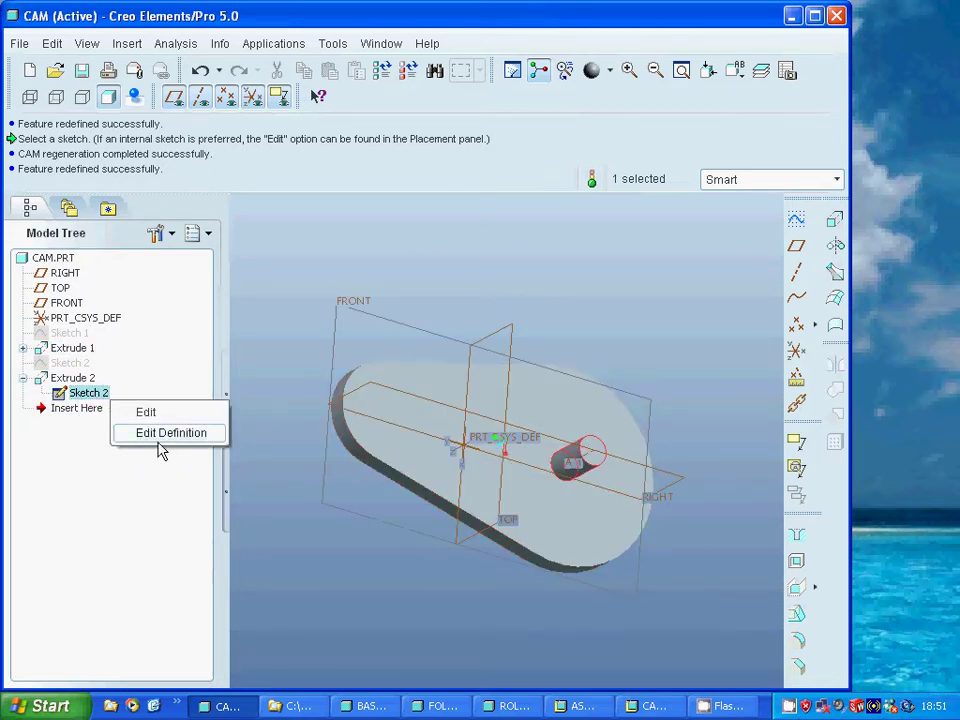
click(155, 435)
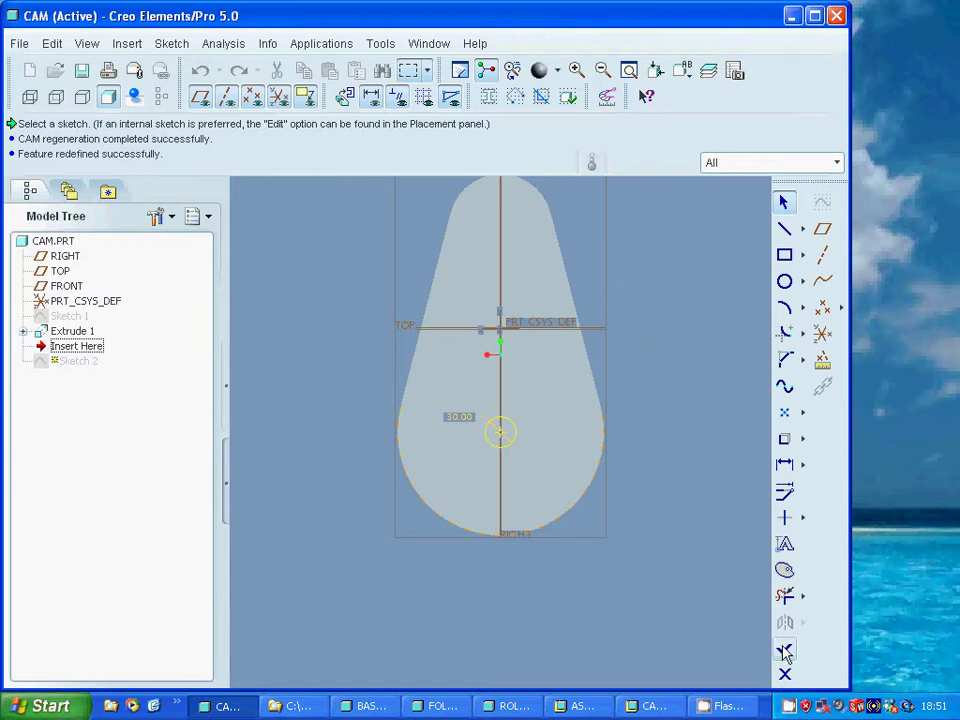
click(785, 651)
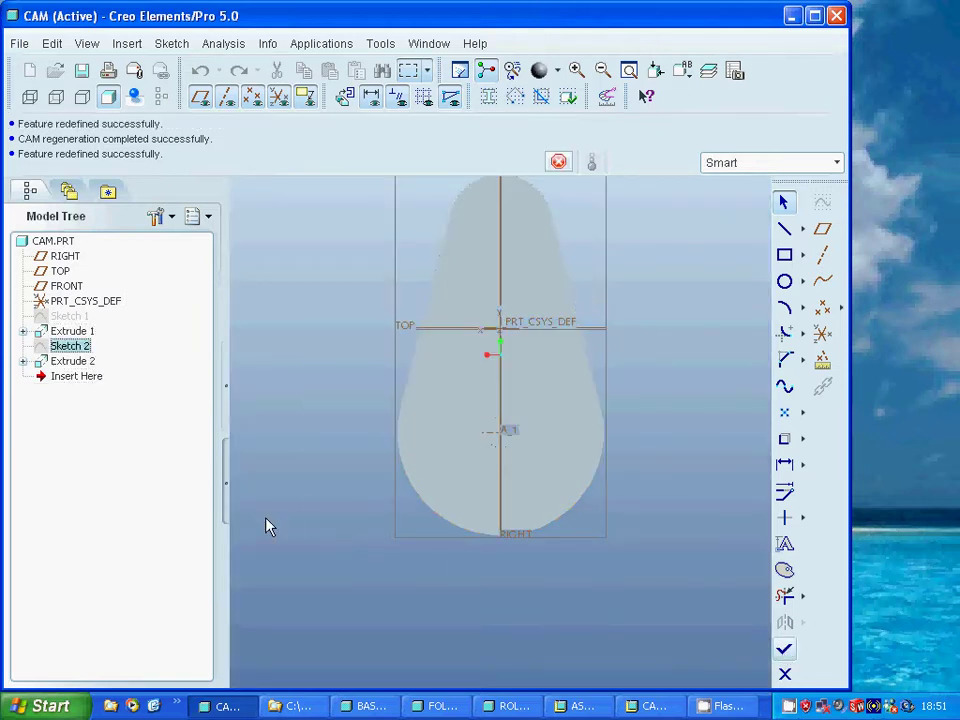
Redefine the cam's Extrude 2 with a pin depth of 75 and accept it.
click(72, 361)
right_click(72, 361)
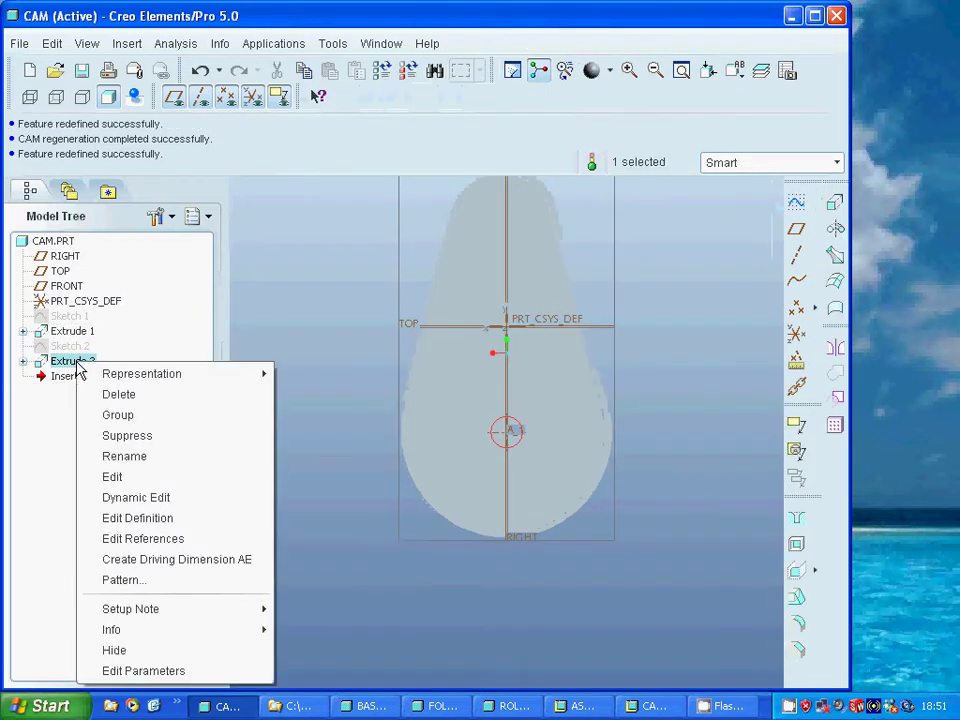
click(140, 518)
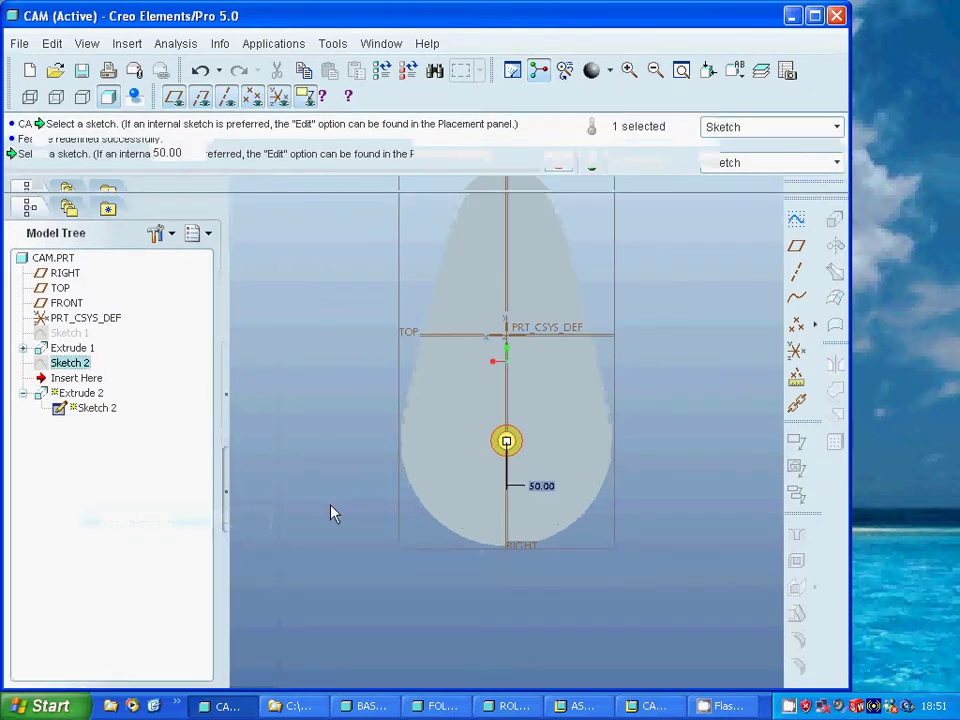
middle_drag(371, 510, 390, 508)
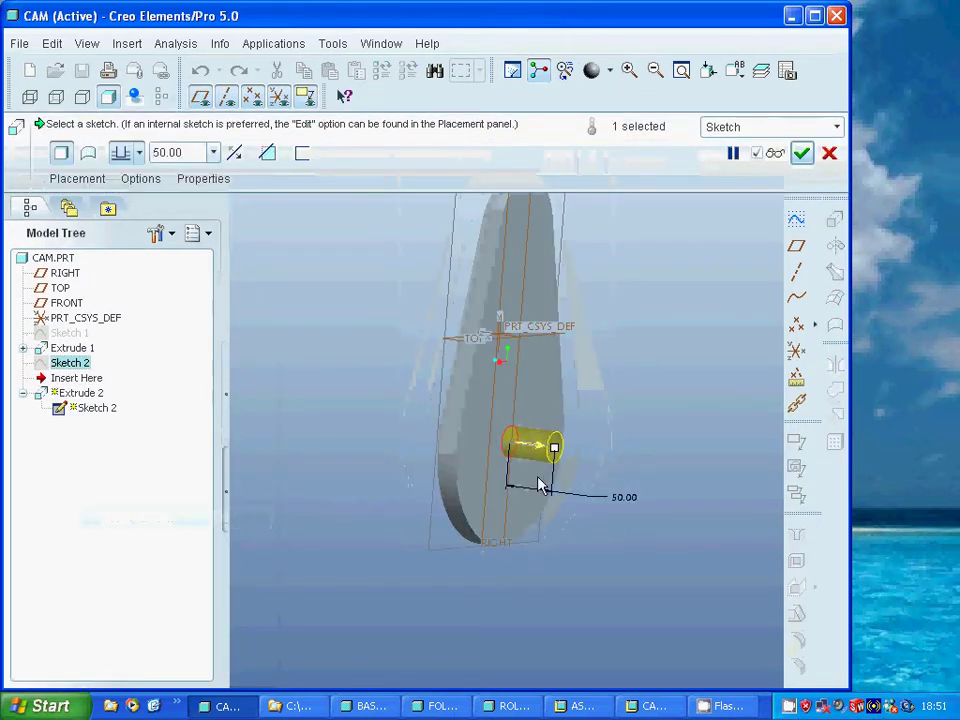
double_click(621, 503)
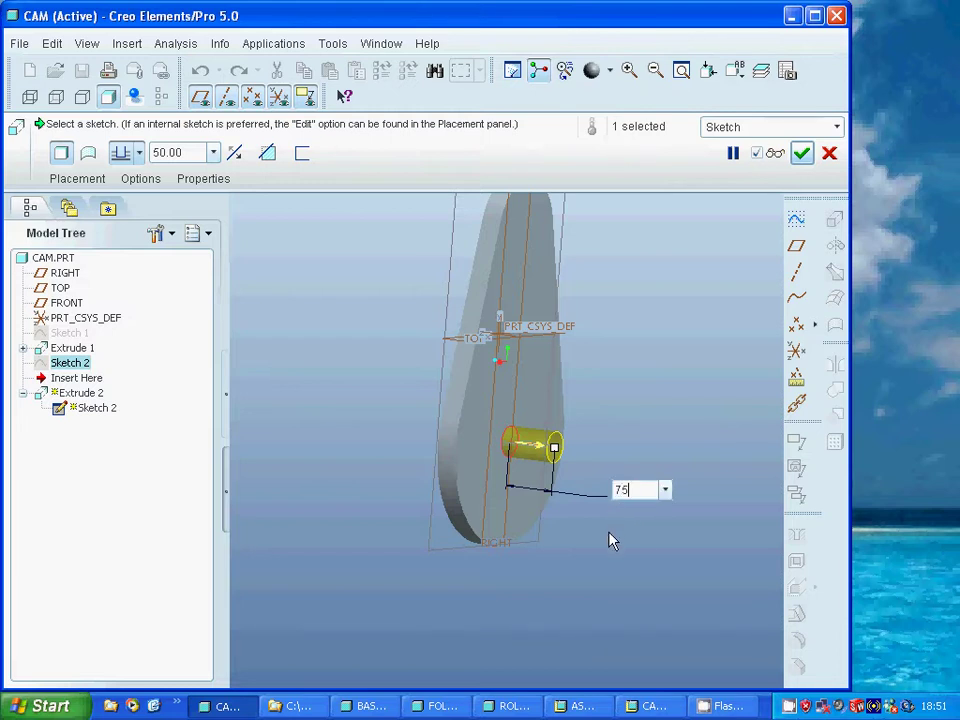
key(Return)
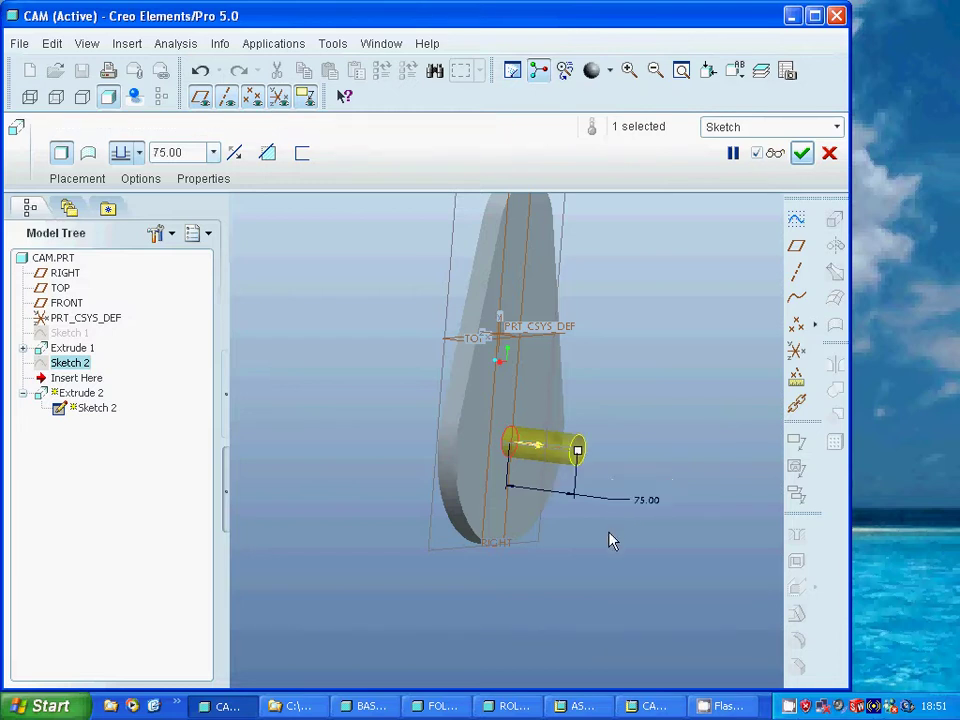
click(801, 152)
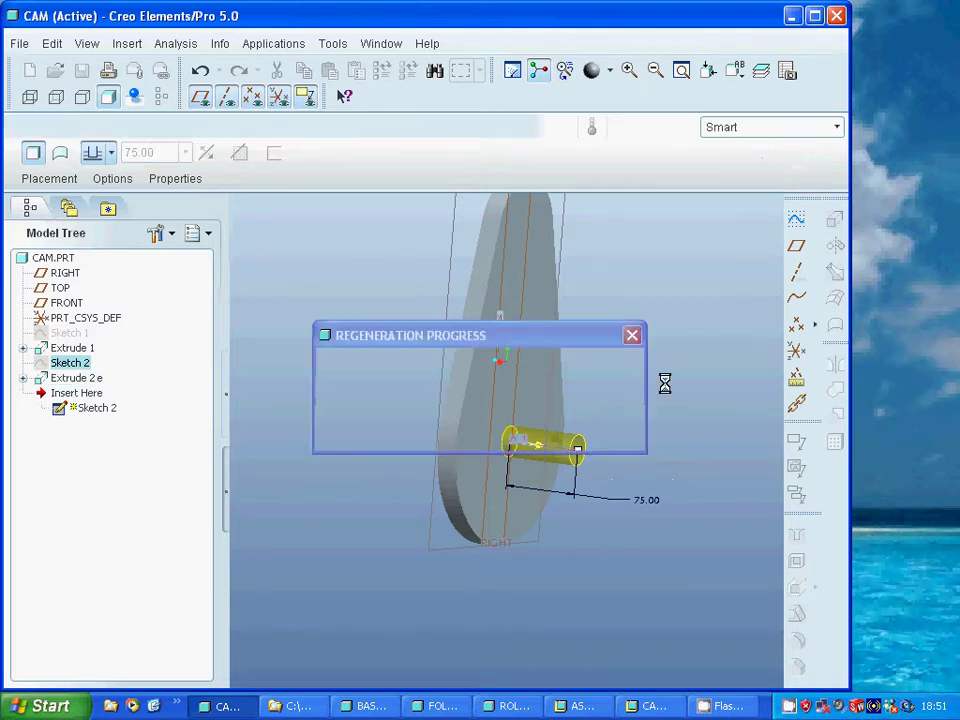
click(255, 260)
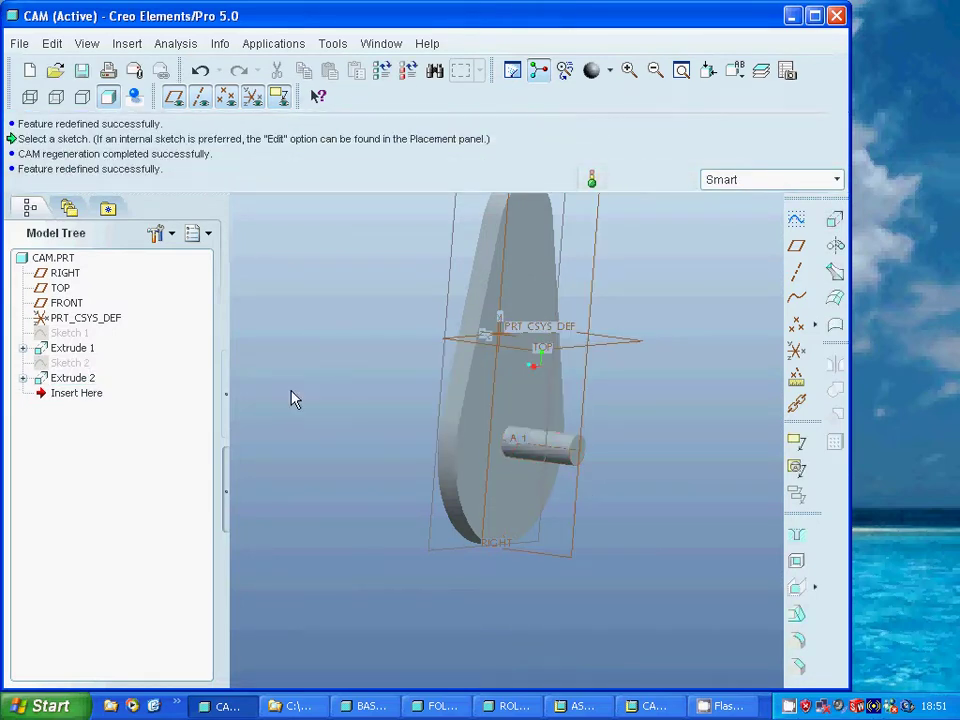
Save the modified cam part under its existing name, CAM.PRT.
mouse_move(302, 404)
middle_down()
mouse_move(270, 390)
mouse_move(313, 409)
middle_up()
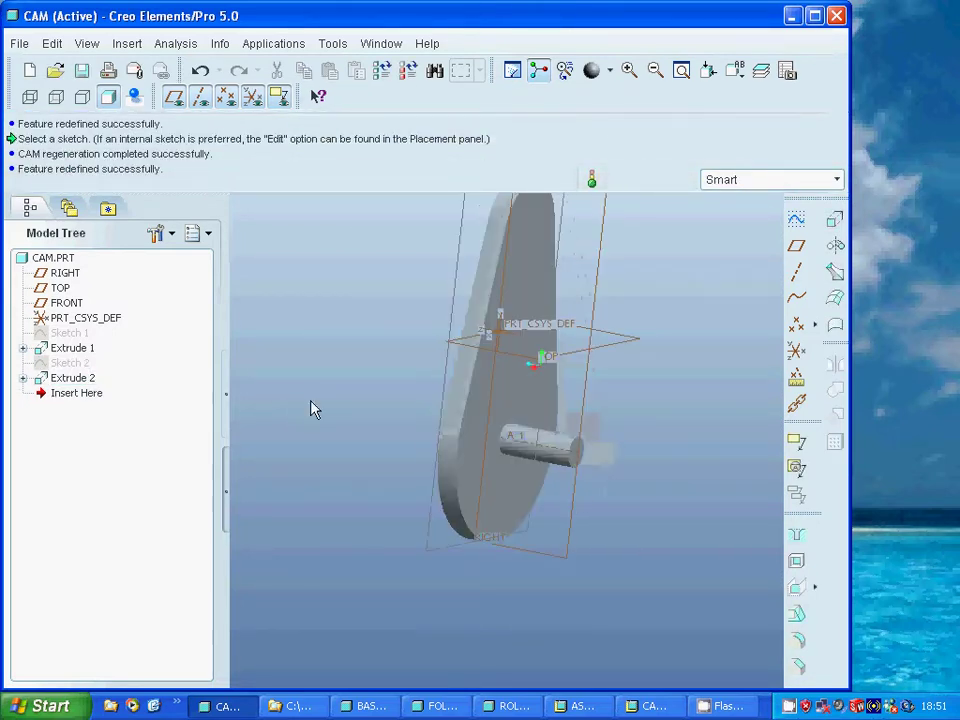
click(82, 70)
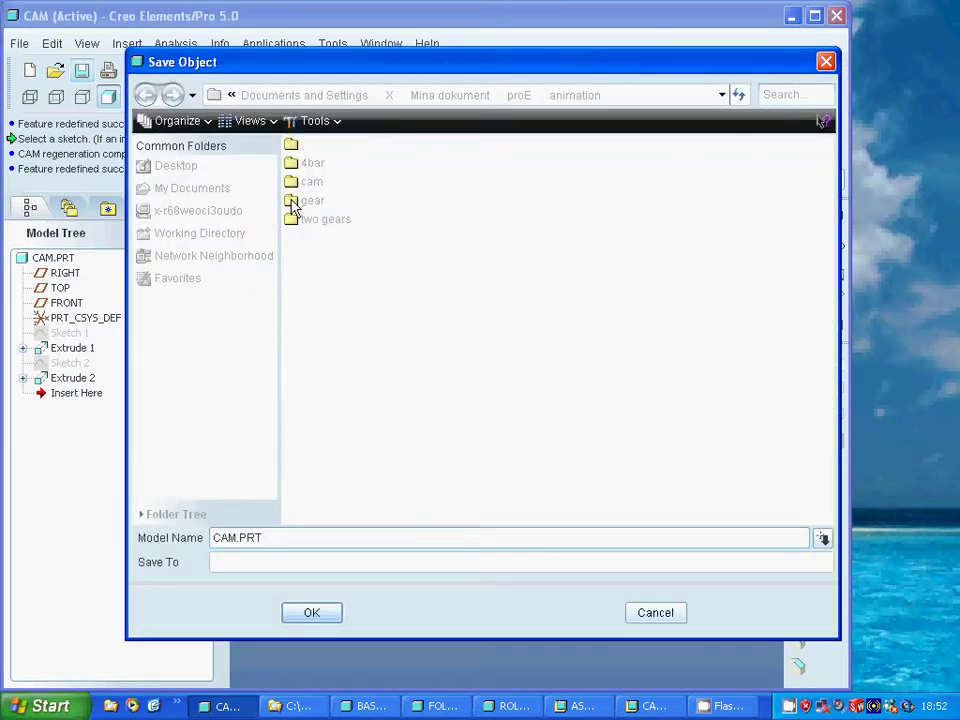
click(298, 617)
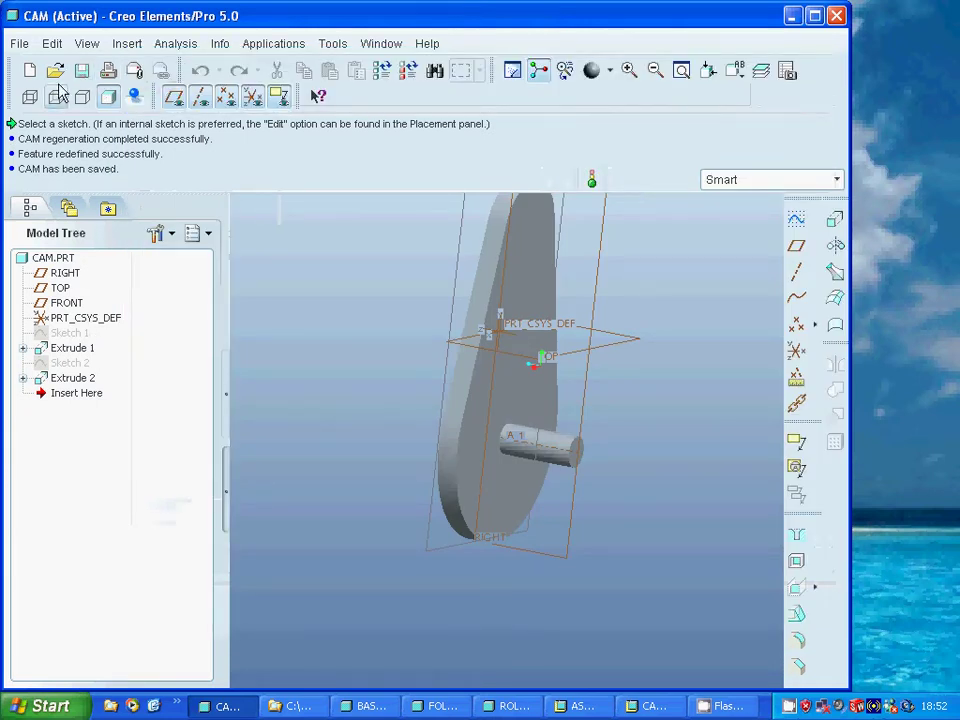
Switch to the FOLLOWER part and open Extrude 1's Sketch 1 to examine the circle's diameter, and close the sketch.
click(380, 44)
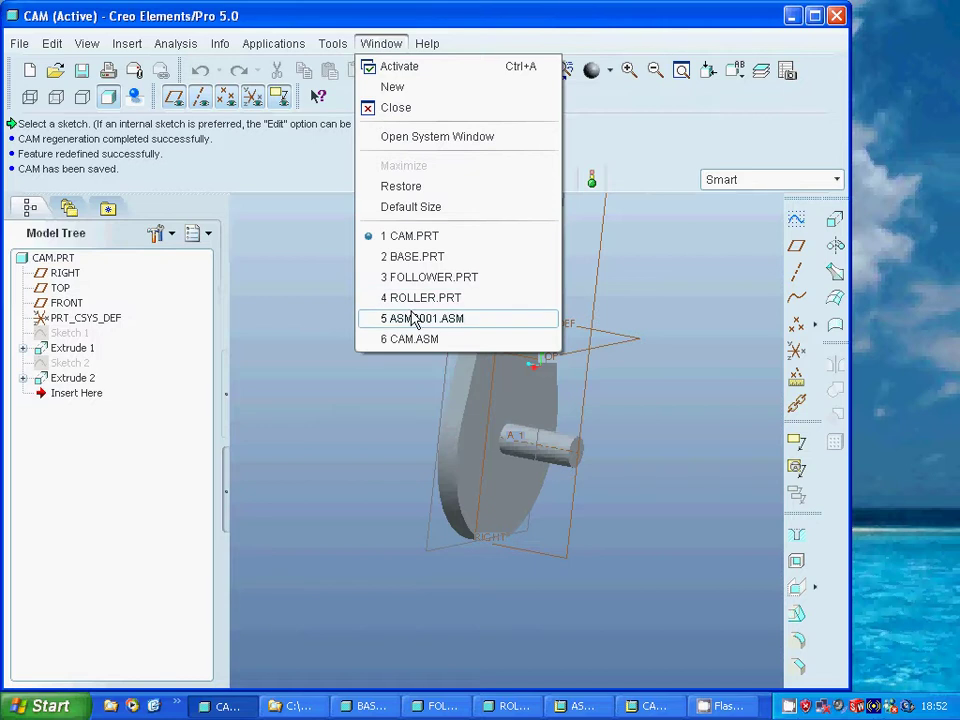
click(405, 277)
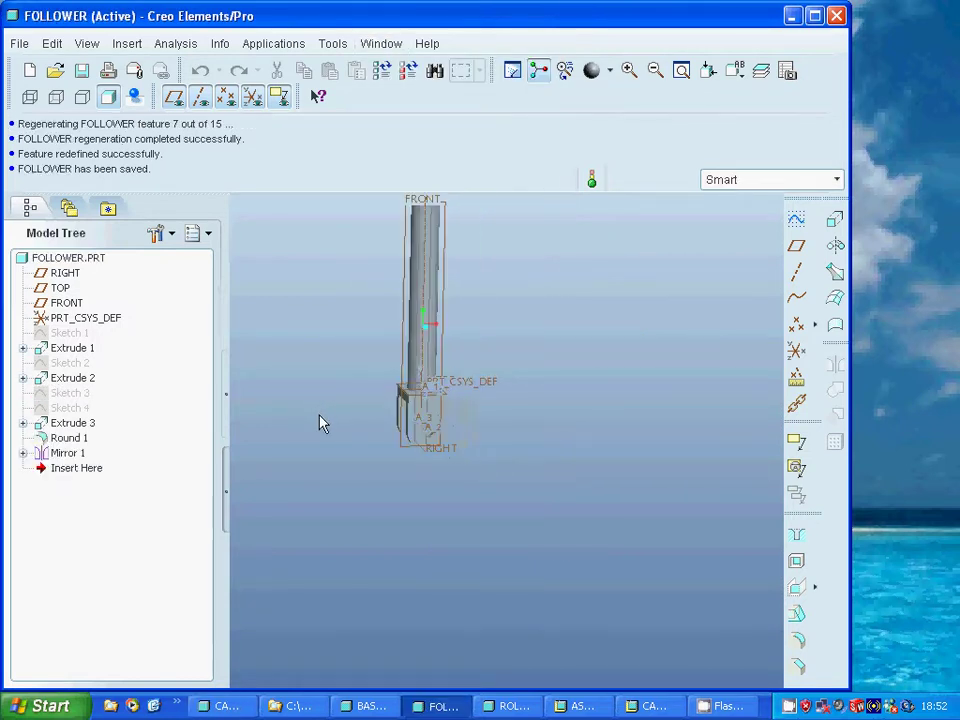
click(24, 348)
right_click(78, 367)
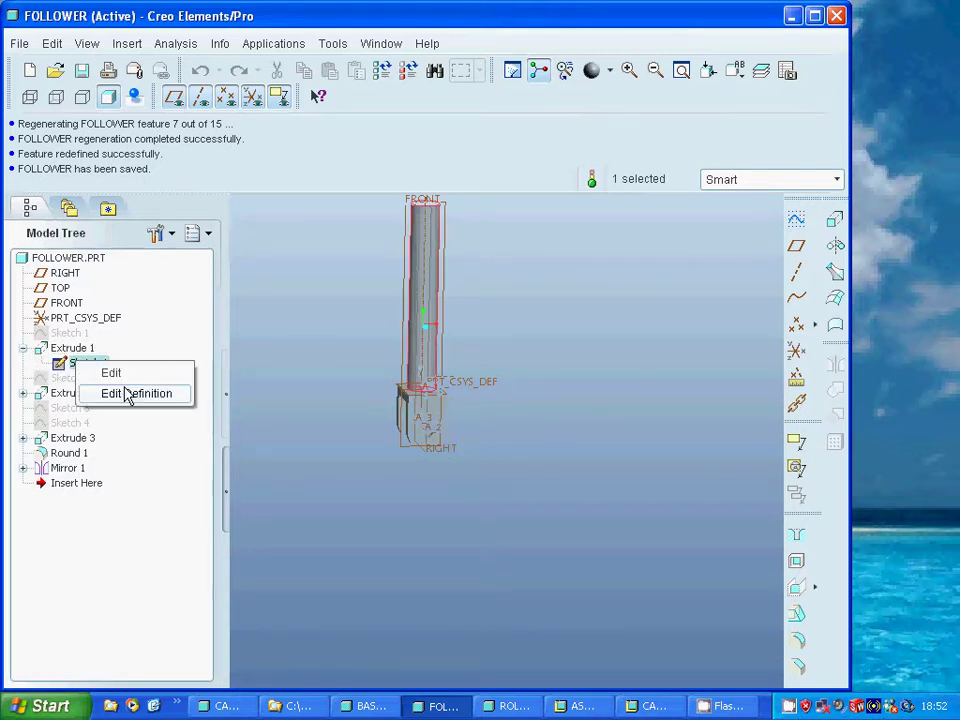
click(130, 393)
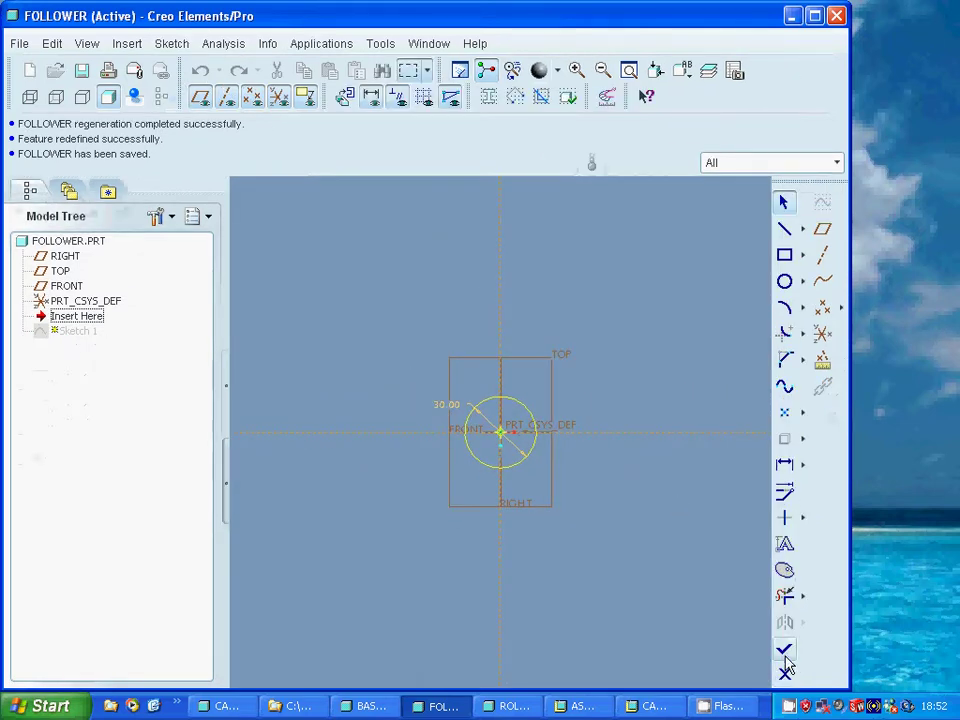
click(784, 648)
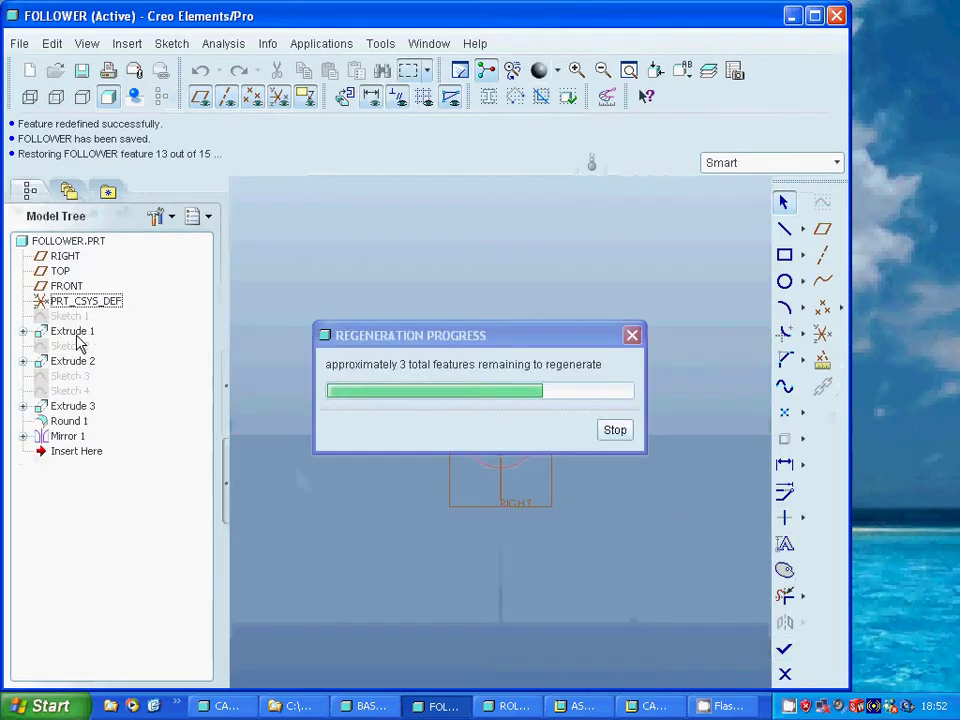
Open the definition of the follower's Extrude 1 to review its extrusion depth in 3D.
right_click(86, 341)
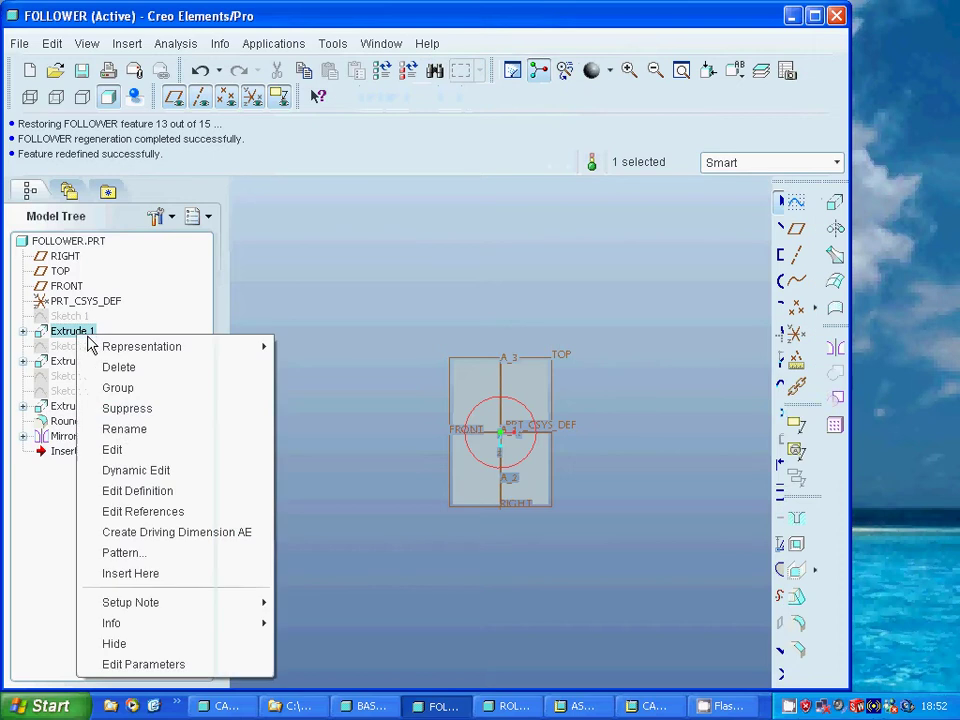
click(124, 491)
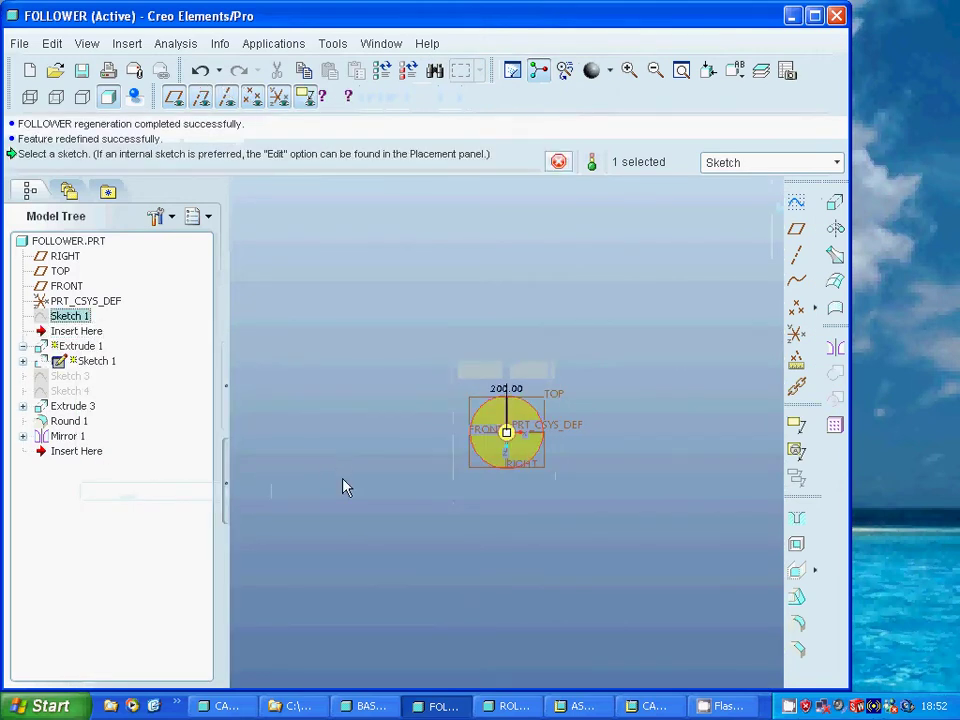
middle_drag(338, 424, 351, 456)
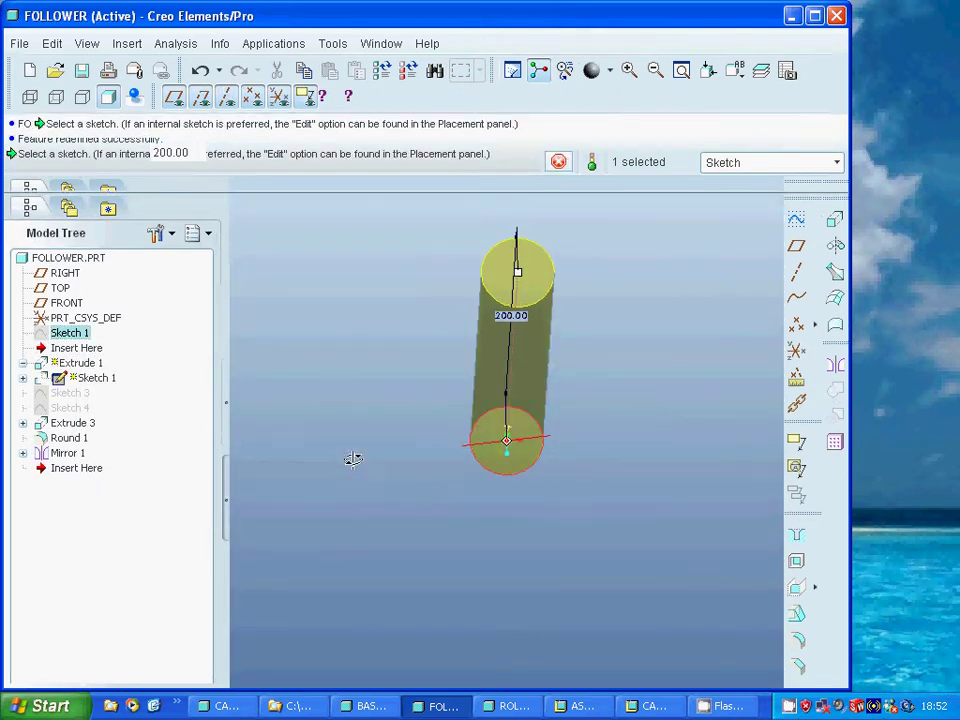
click(796, 217)
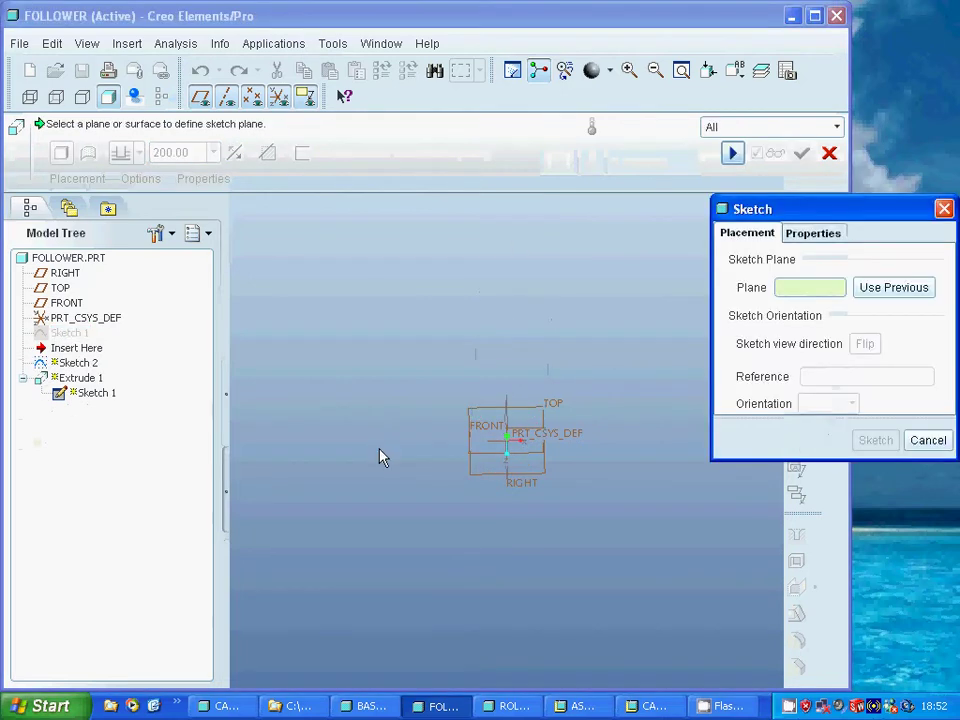
click(935, 444)
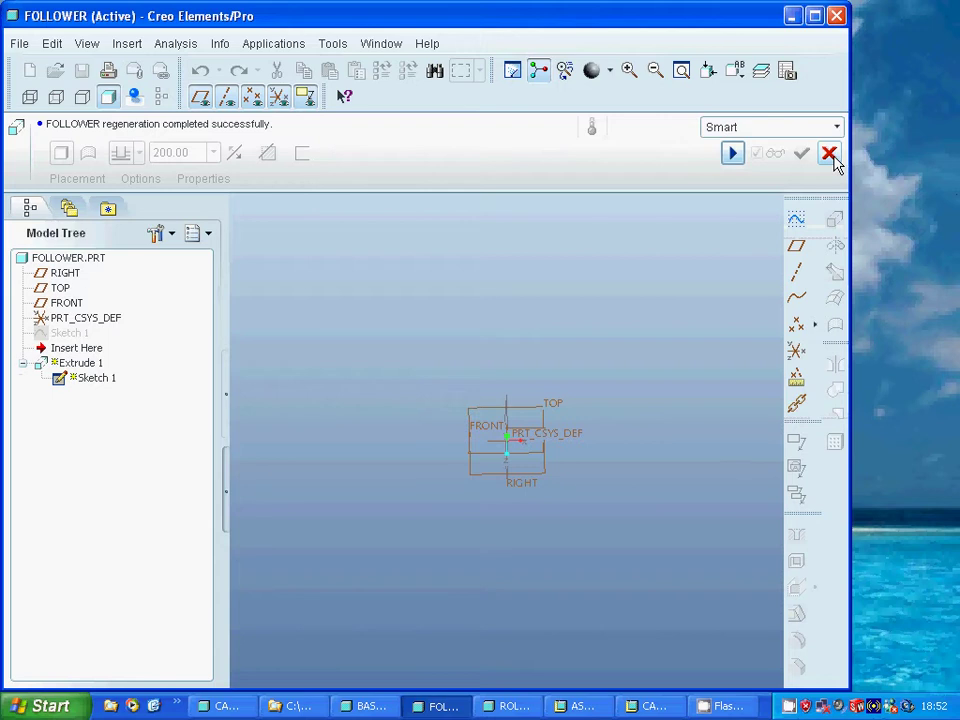
click(830, 154)
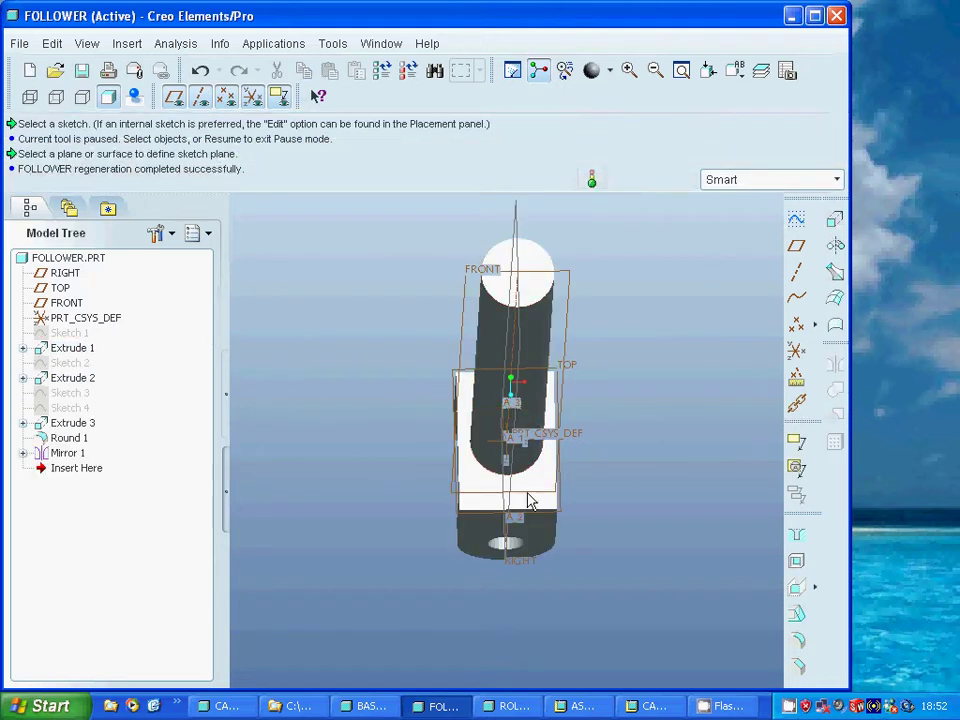
click(797, 222)
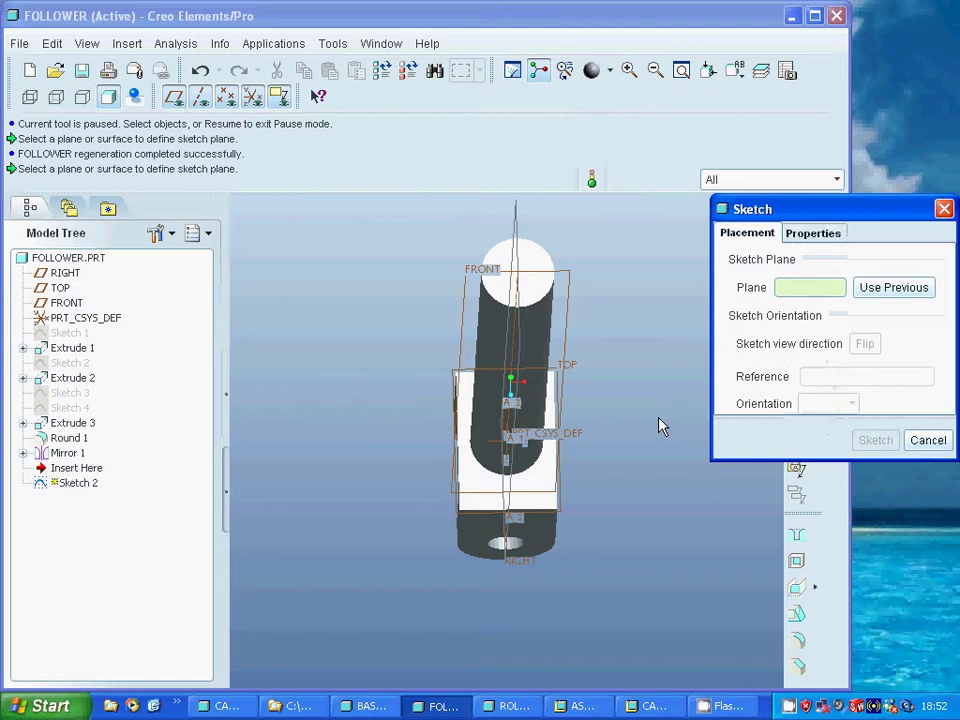
click(928, 440)
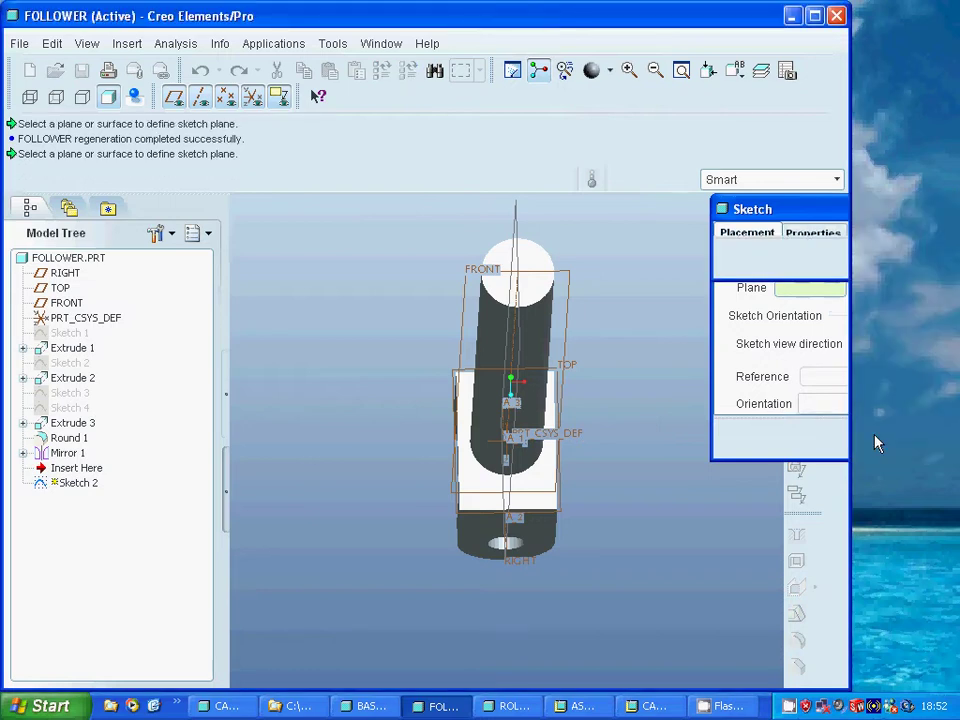
Open Sketch 2 inside the follower's Extrude 2 to examine the square's dimensions, and quit Sketcher without saving.
click(23, 378)
right_click(90, 395)
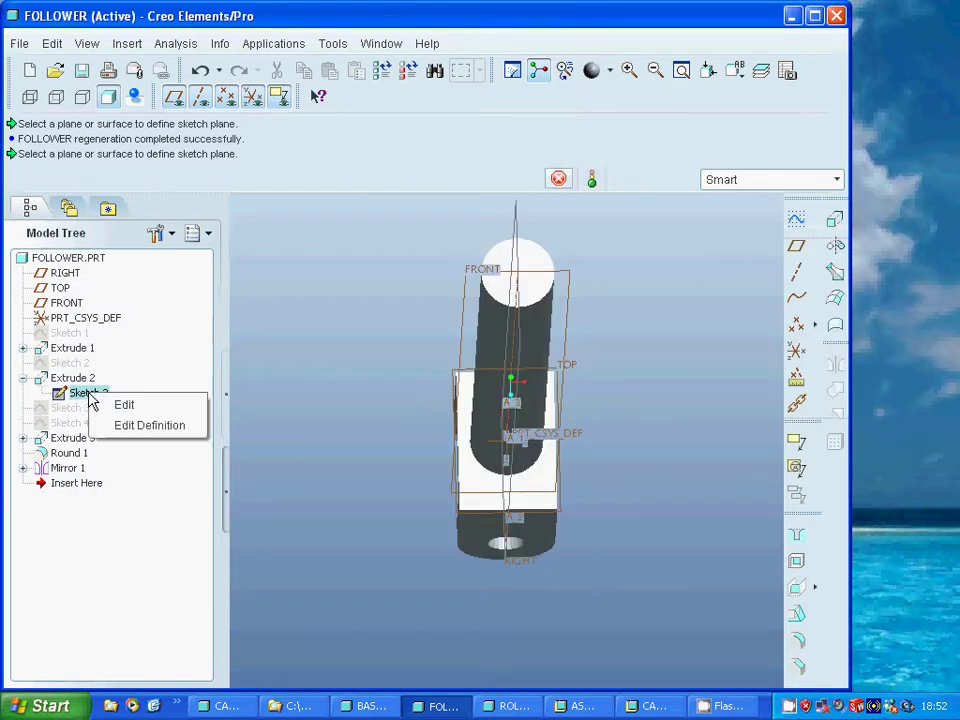
click(149, 425)
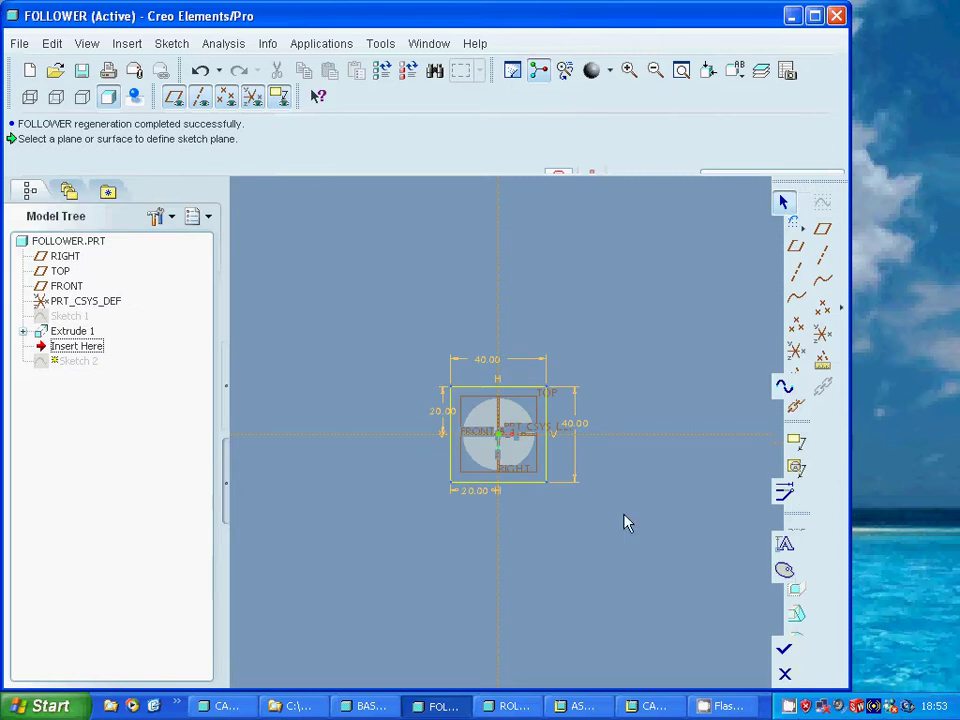
click(785, 676)
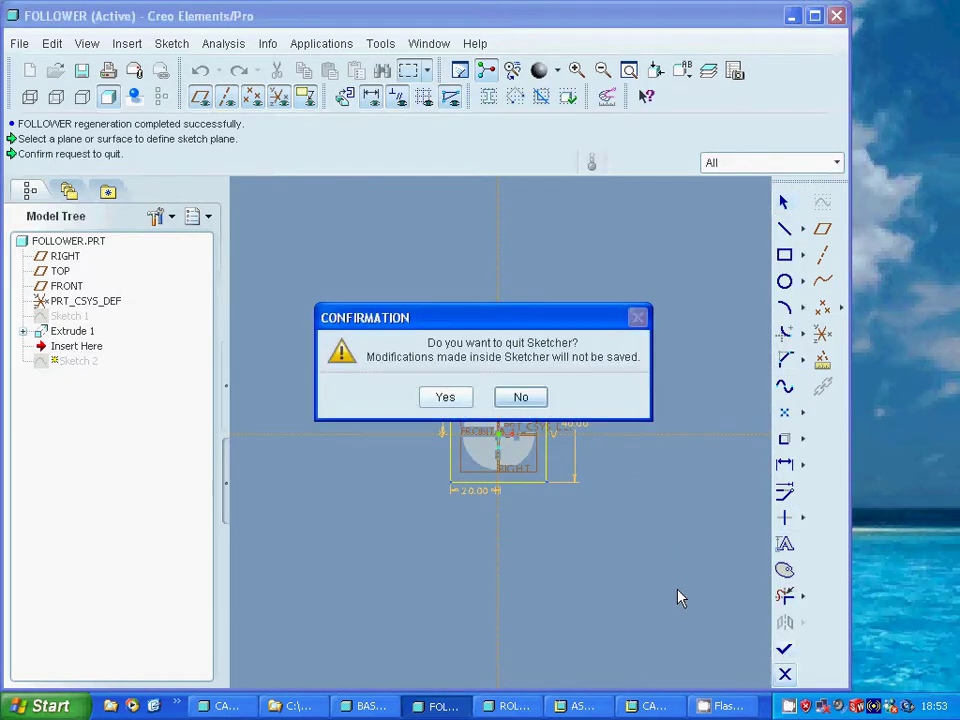
click(446, 398)
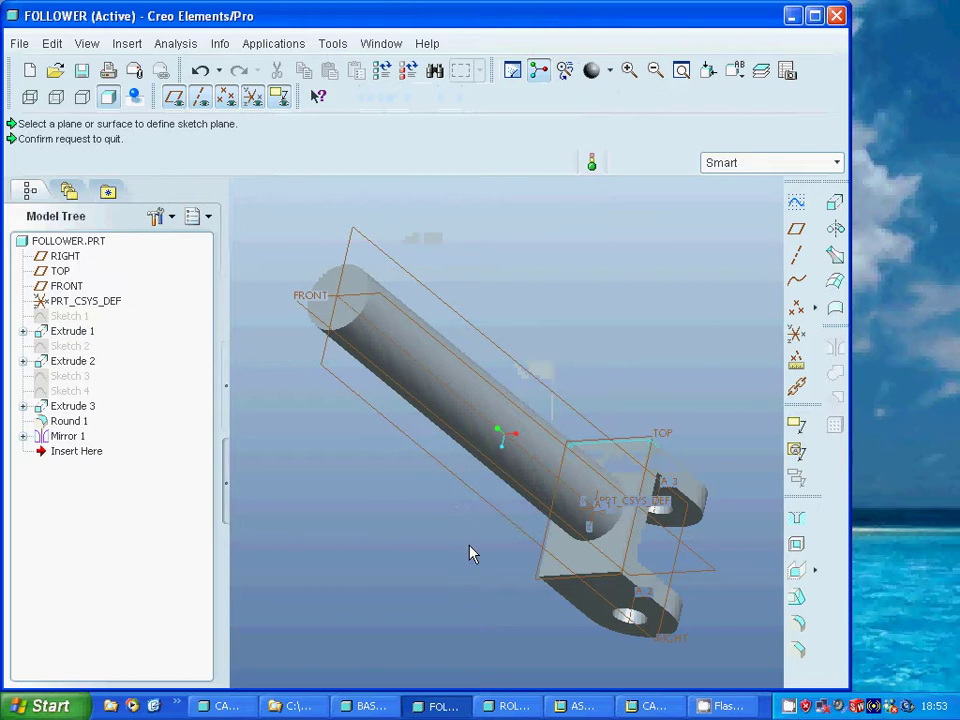
Open Sketch 4 inside the follower's Extrude 3 to examine its dimensions, quit Sketcher without saving, and inspect the forked end.
middle_drag(480, 523, 601, 606)
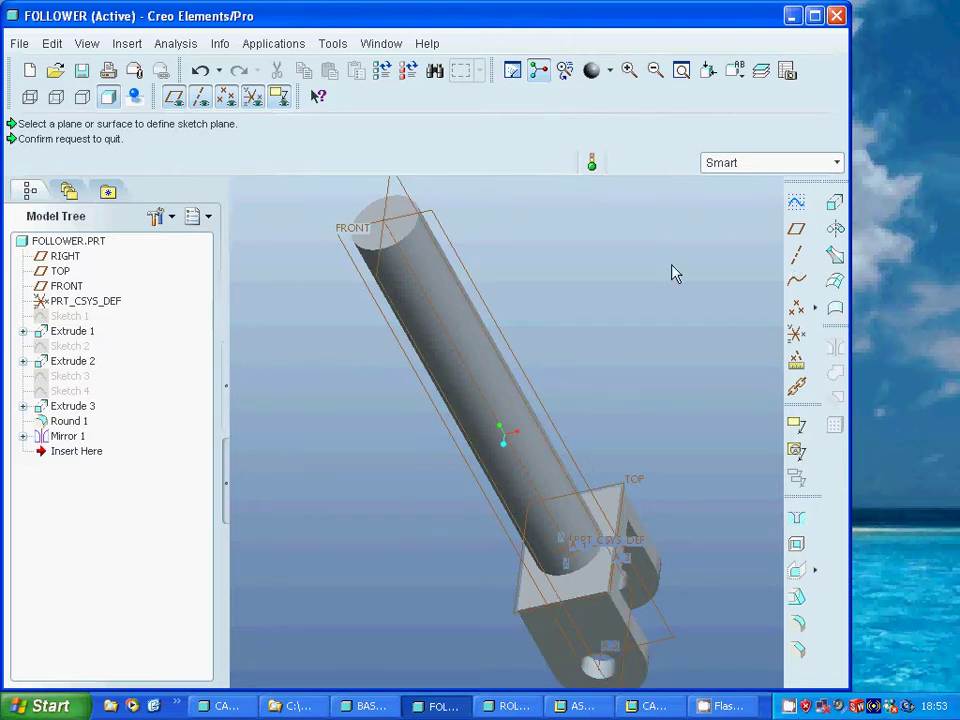
click(23, 406)
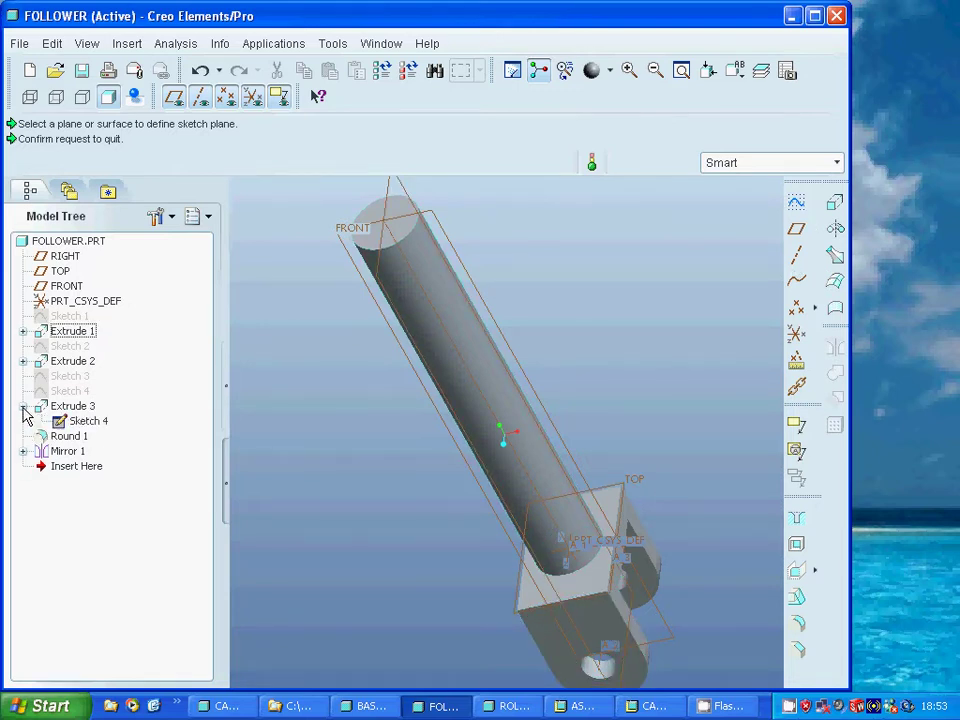
right_click(88, 421)
click(122, 451)
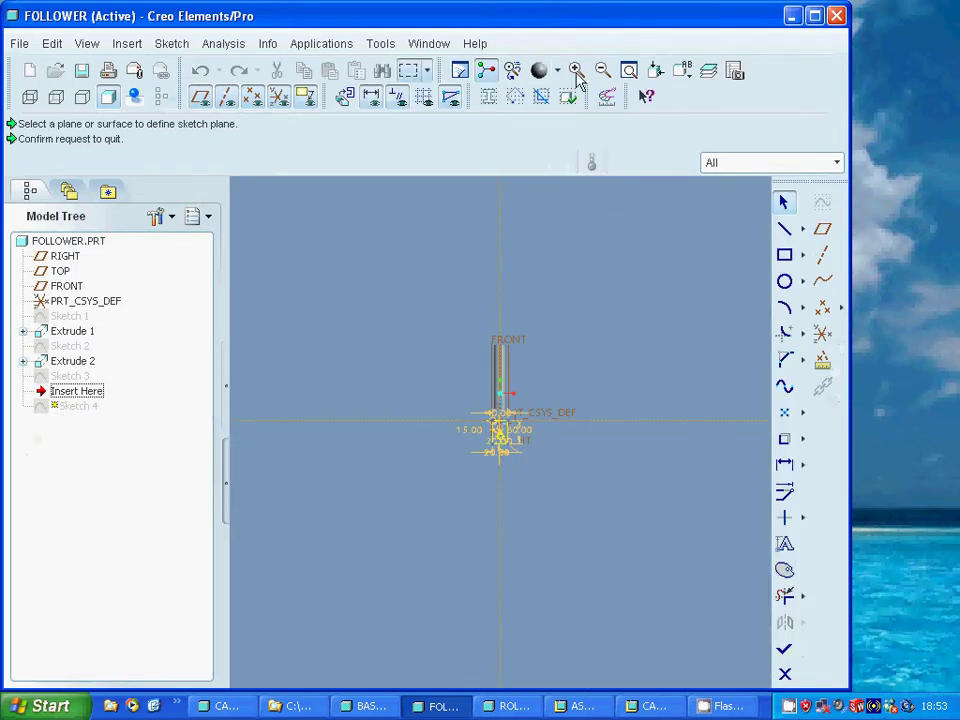
click(628, 73)
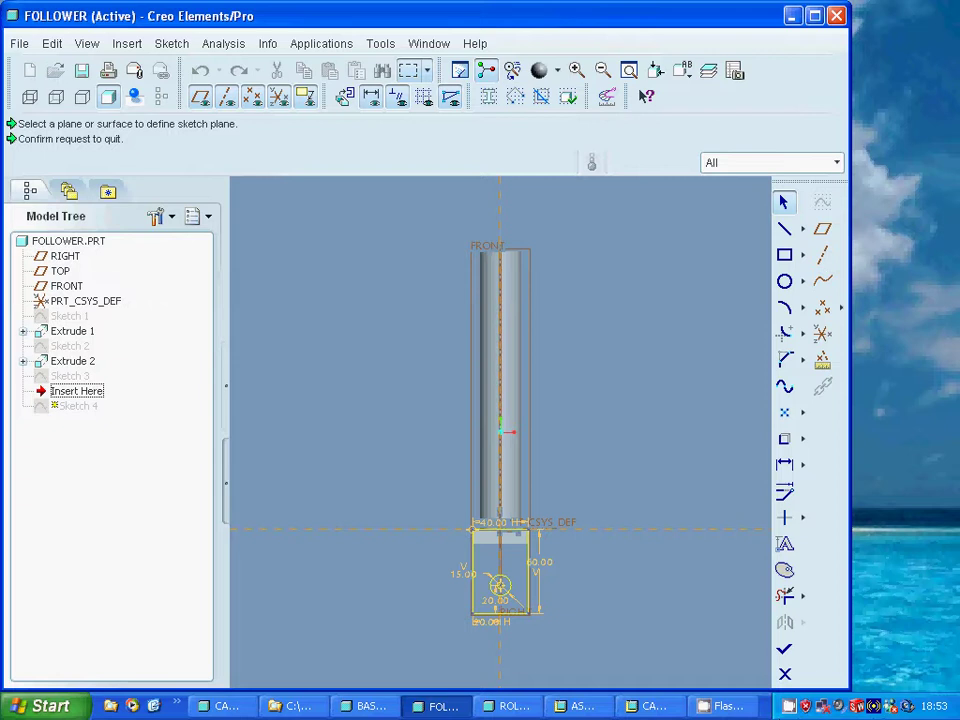
click(785, 673)
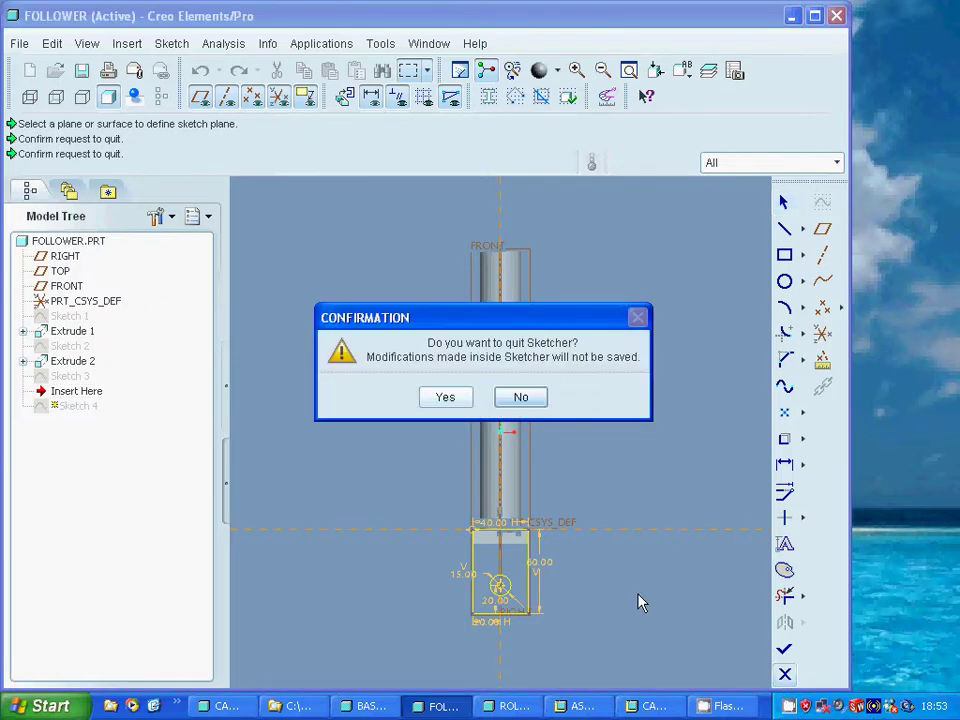
click(447, 400)
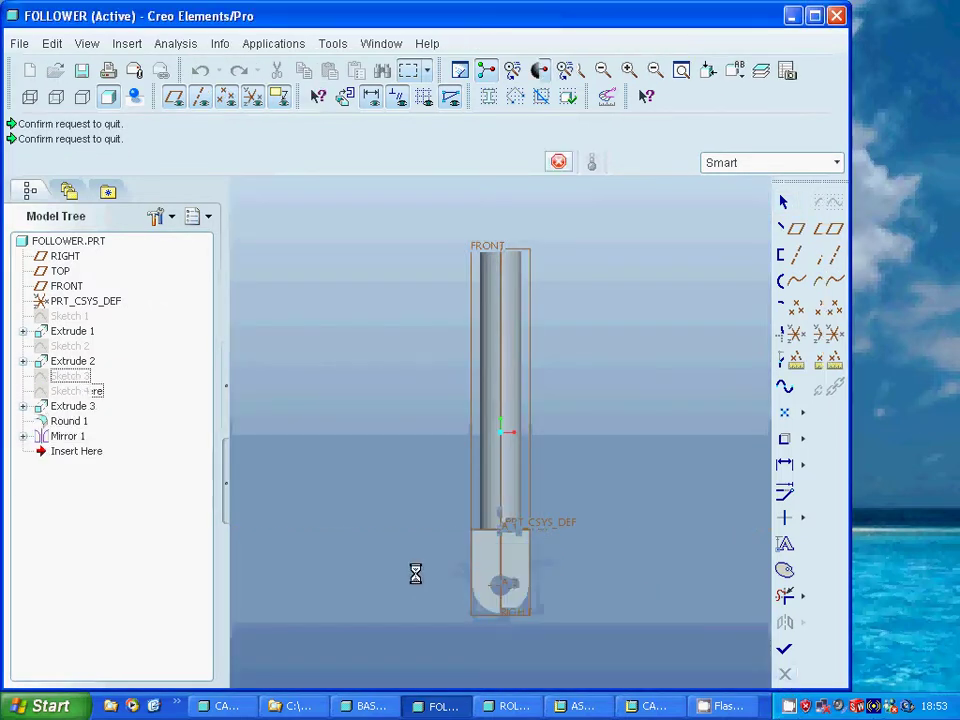
middle_drag(397, 584, 500, 586)
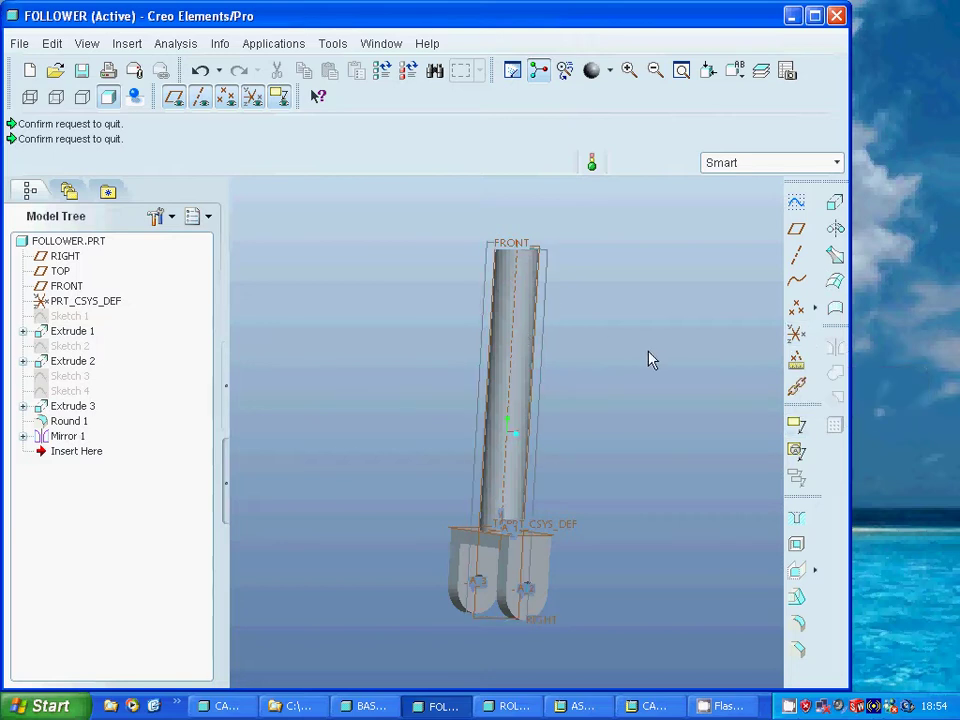
mouse_move(649, 358)
middle_down()
mouse_move(585, 375)
mouse_move(668, 378)
middle_up()
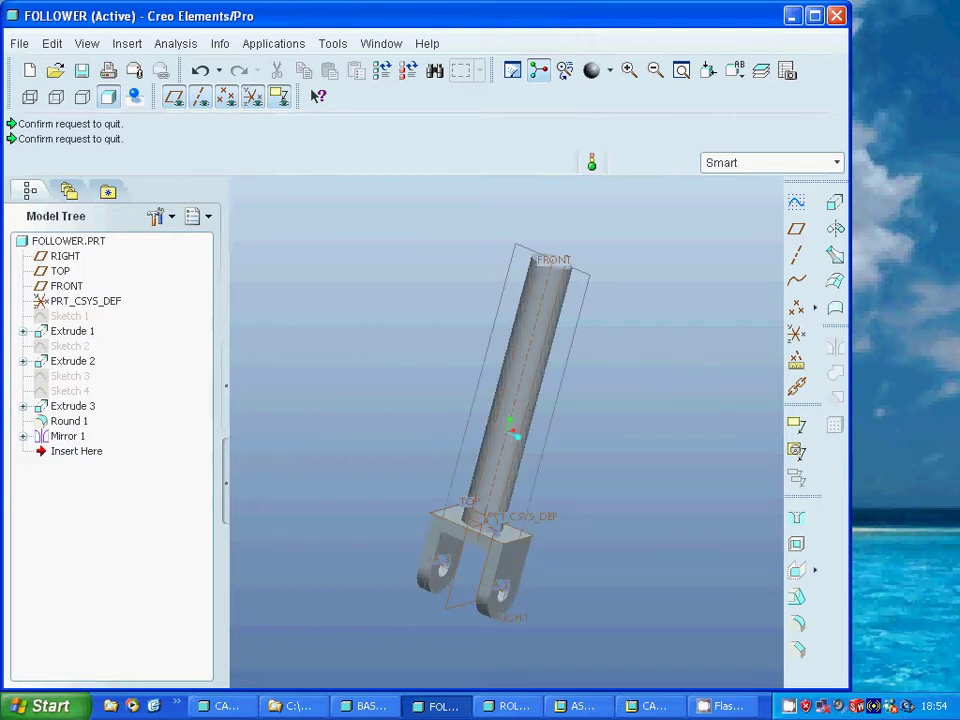
mouse_move(563, 343)
middle_down()
mouse_move(541, 268)
mouse_move(541, 284)
middle_up()
Switch to the ROLLER part and open Extrude 1's Sketch 1 to examine the circle's diameter, and quit Sketcher without saving.
click(378, 48)
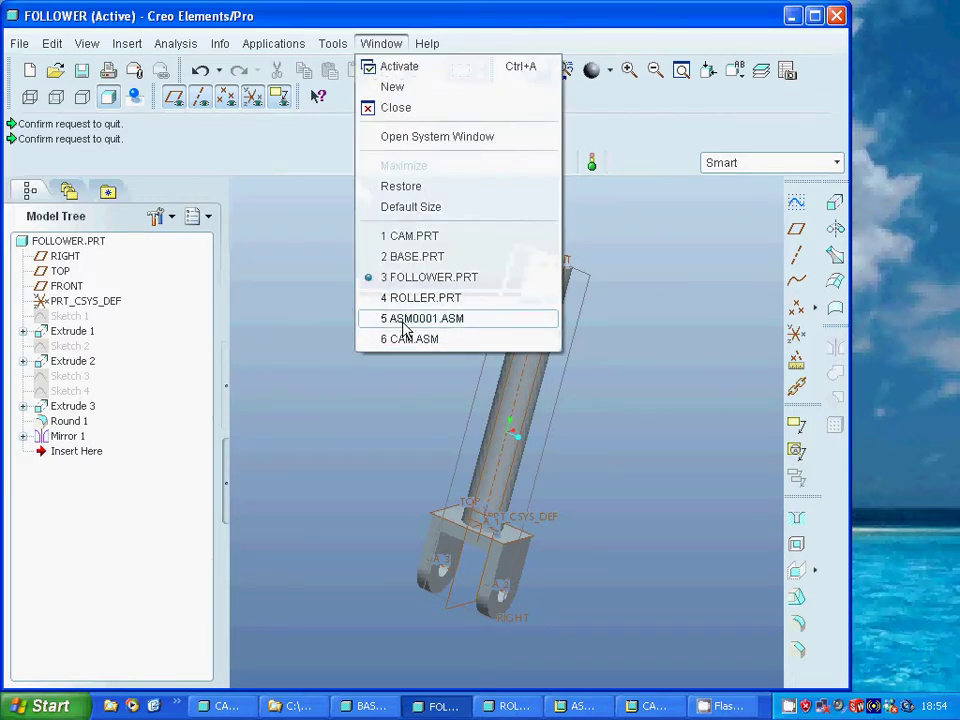
click(390, 294)
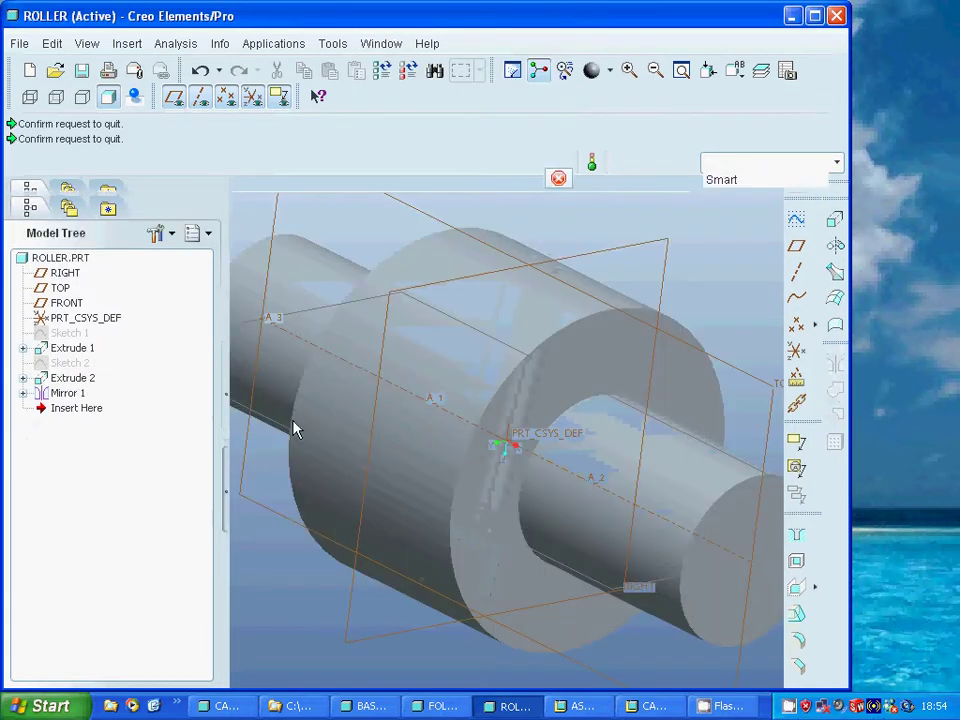
click(681, 70)
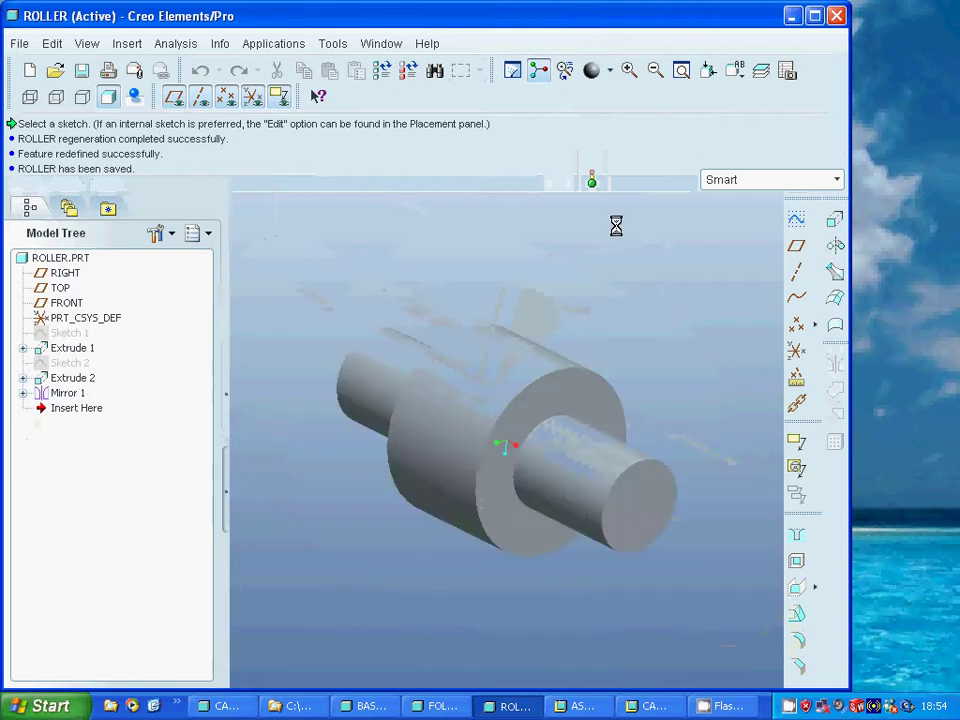
click(23, 348)
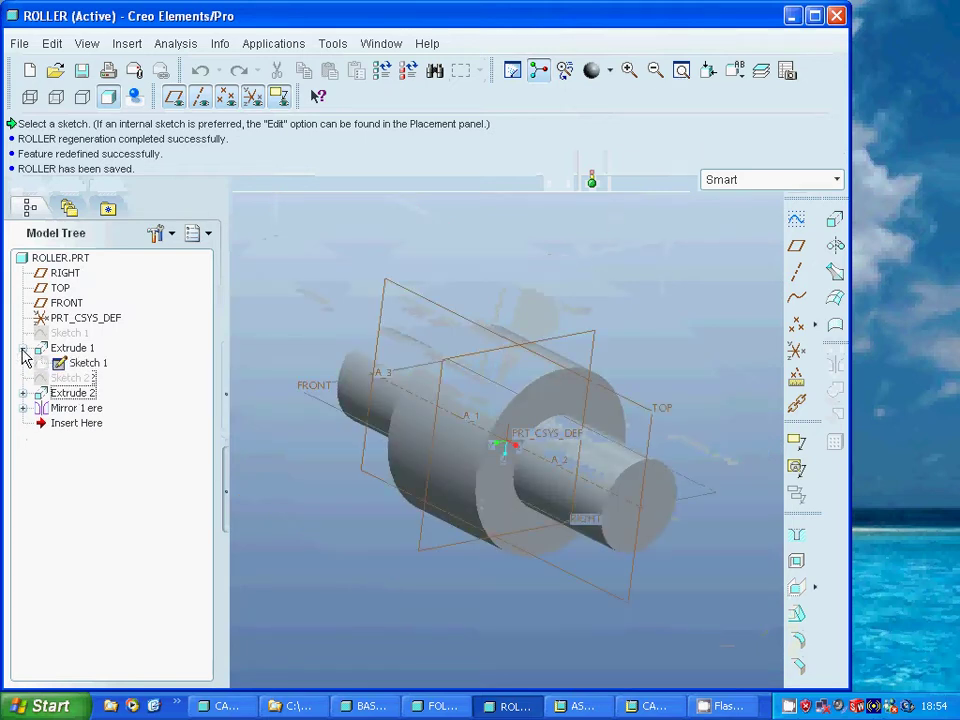
click(85, 364)
right_click(95, 365)
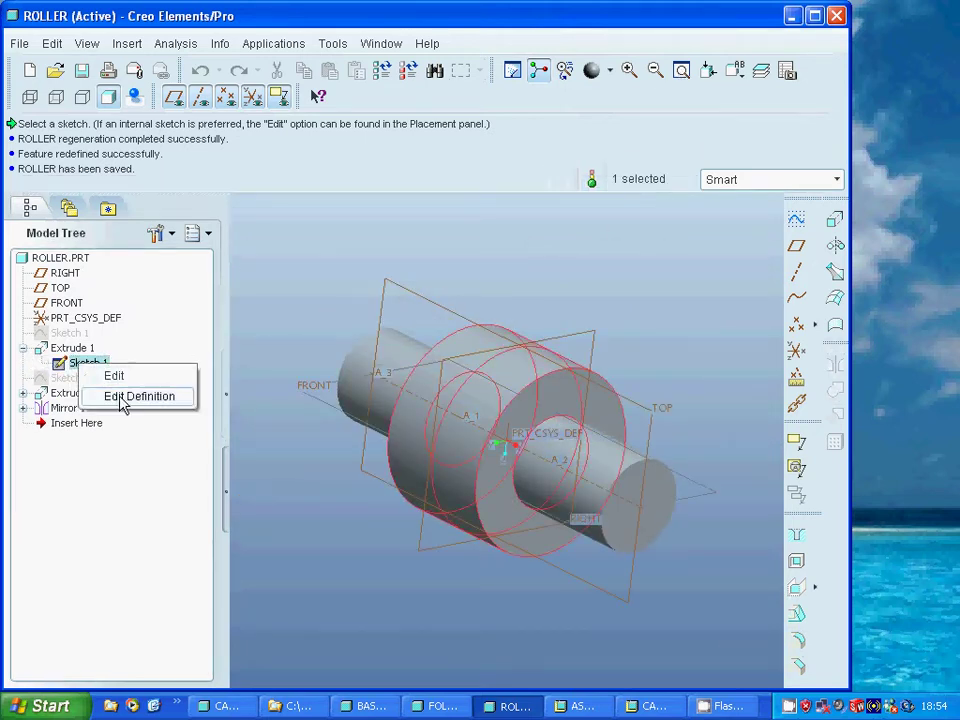
click(121, 398)
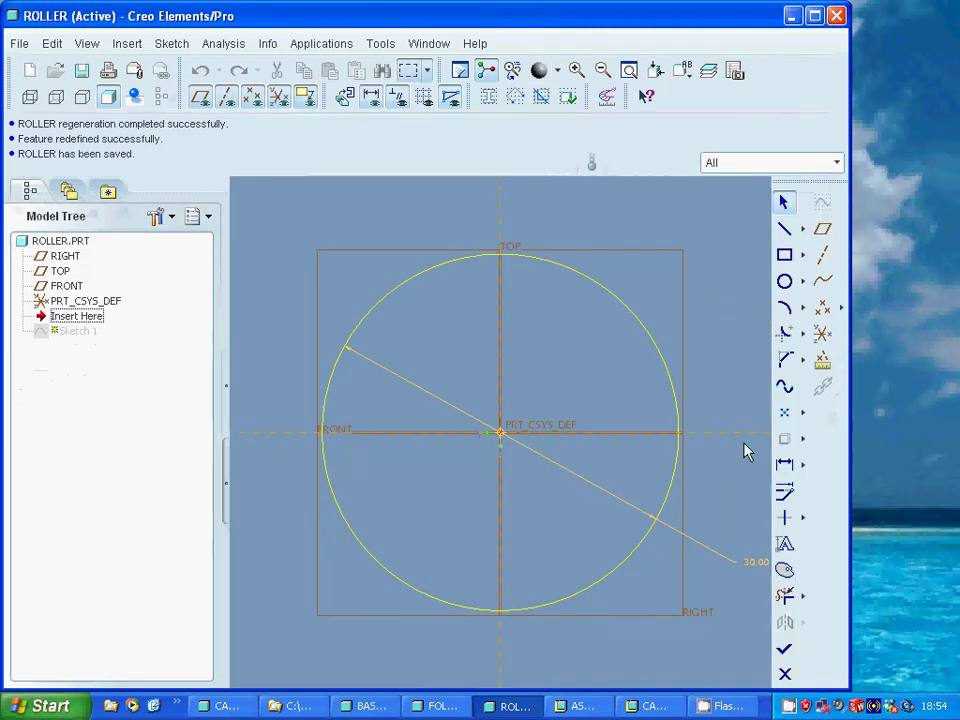
click(784, 674)
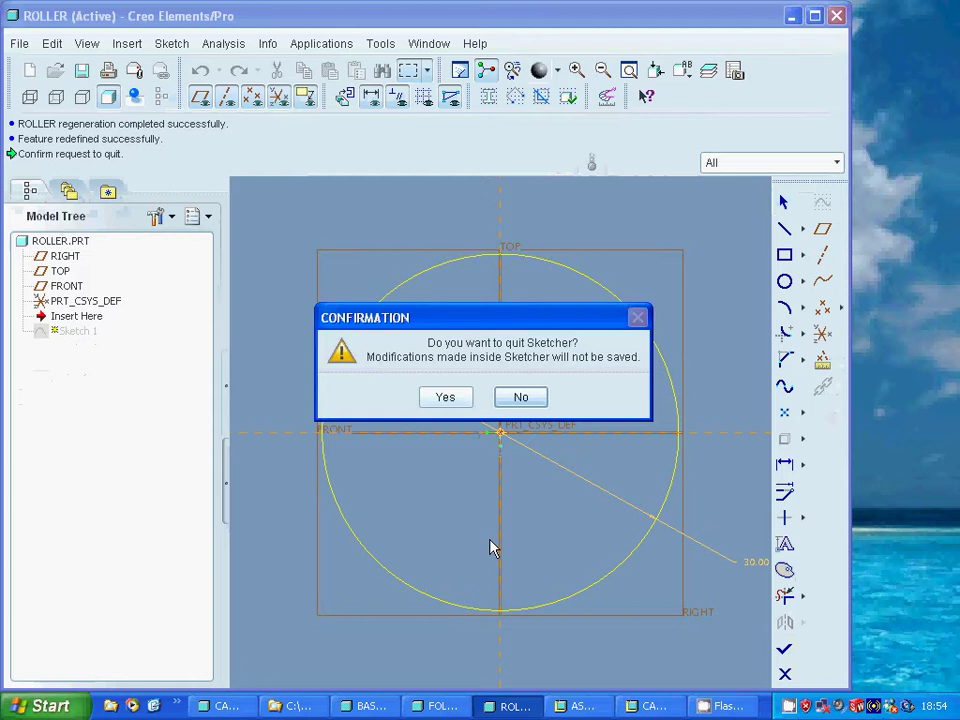
click(443, 400)
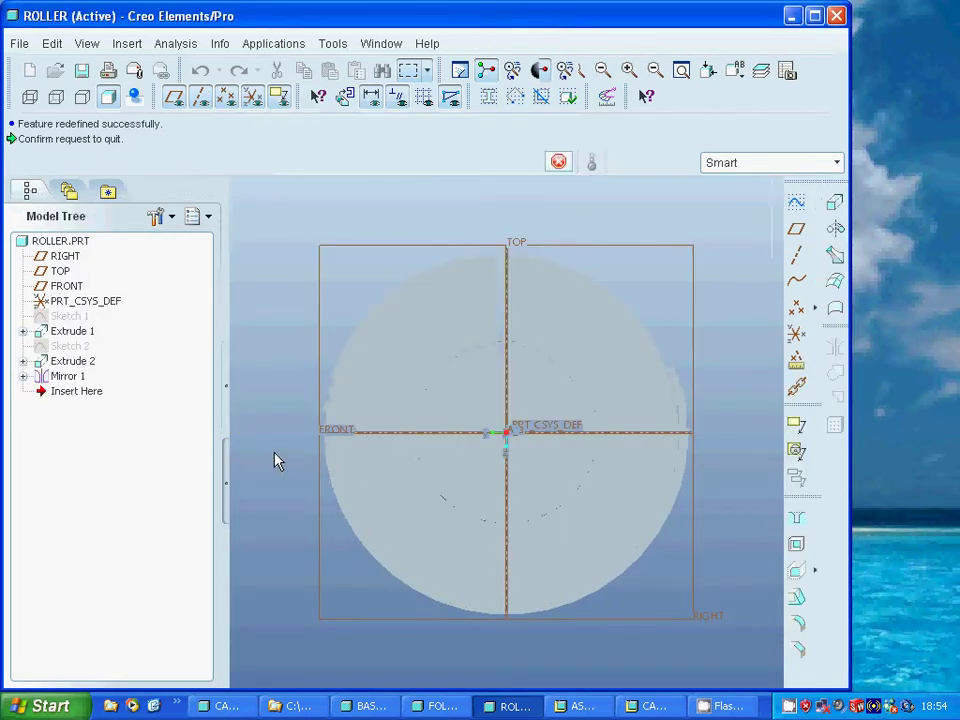
Open Sketch 2 inside the roller's Extrude 2 to examine the smaller circle's diameter, and quit Sketcher without saving.
click(23, 361)
right_click(90, 377)
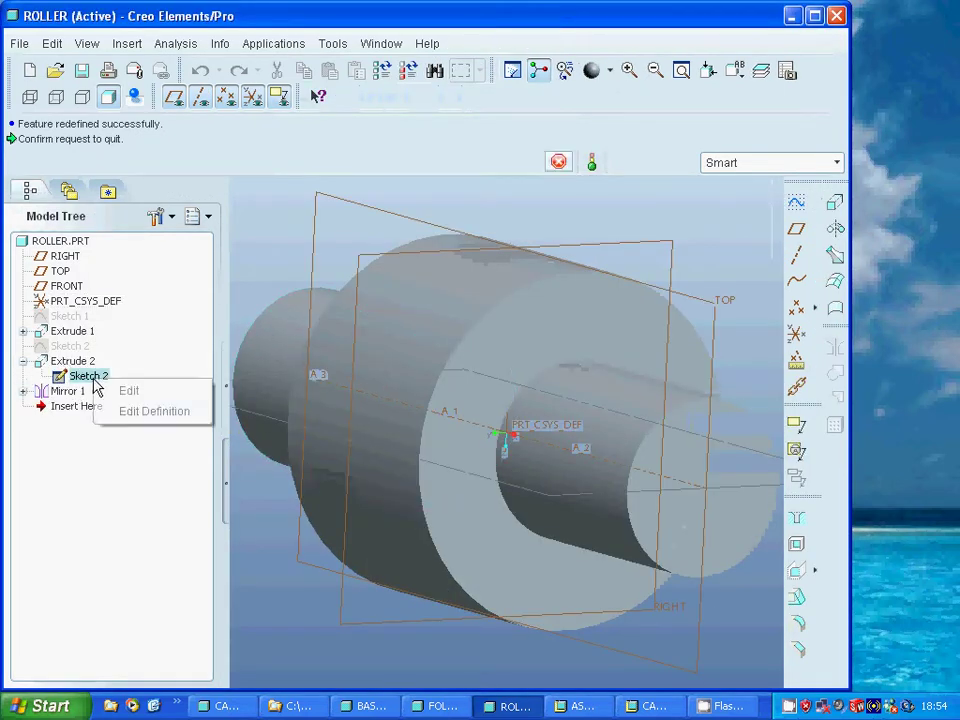
click(157, 411)
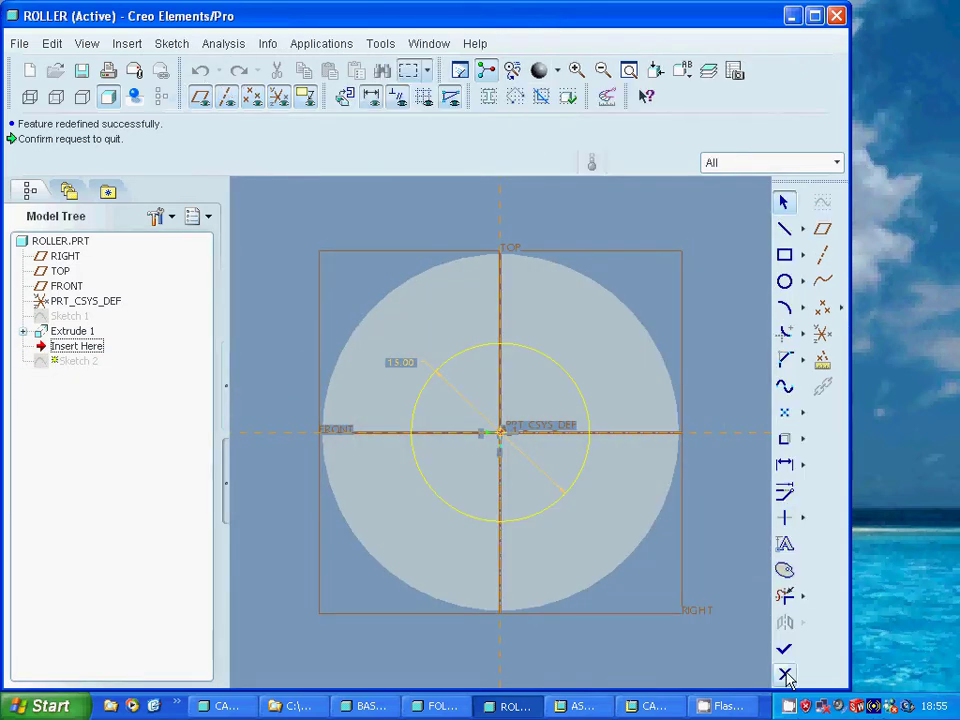
click(784, 673)
click(445, 398)
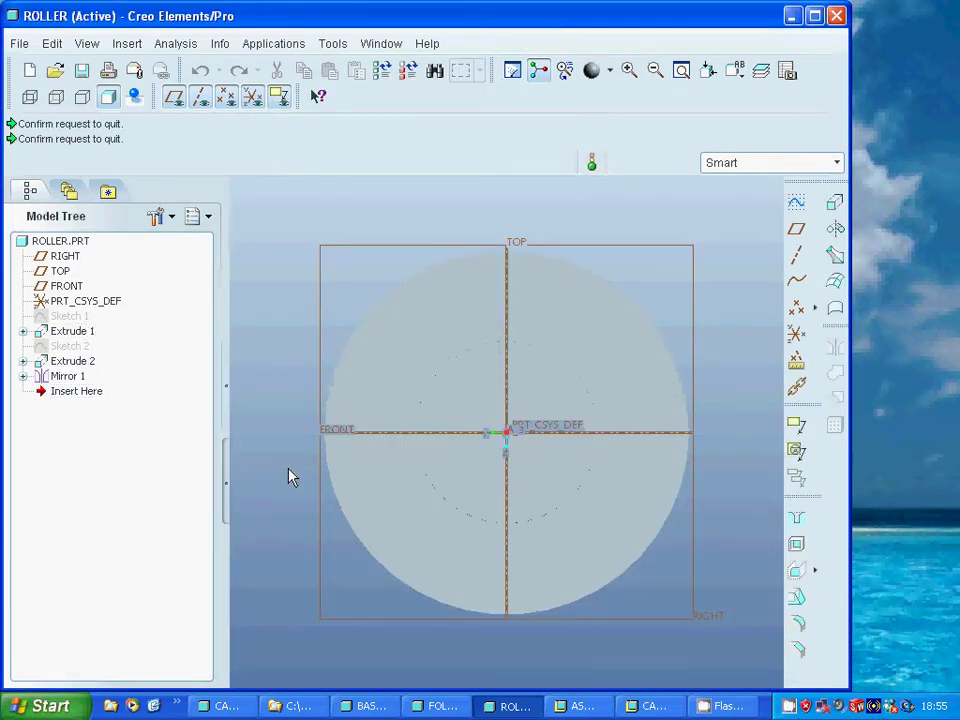
Open the definition of the roller's Extrude 1 to review its symmetric extrusion depth, and leave it without changes.
click(74, 334)
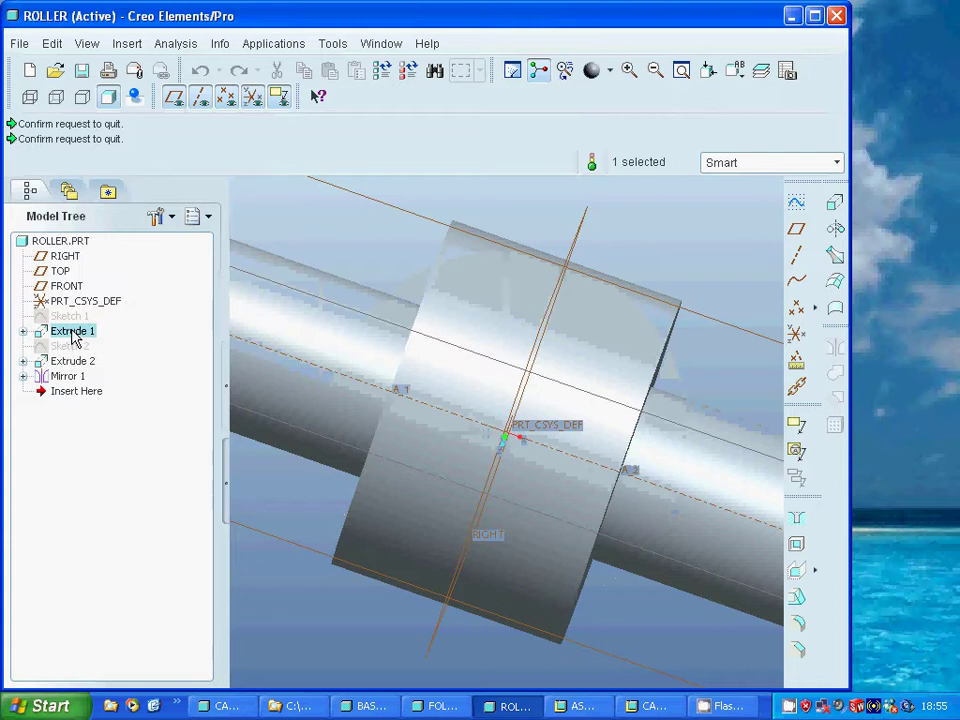
right_click(70, 333)
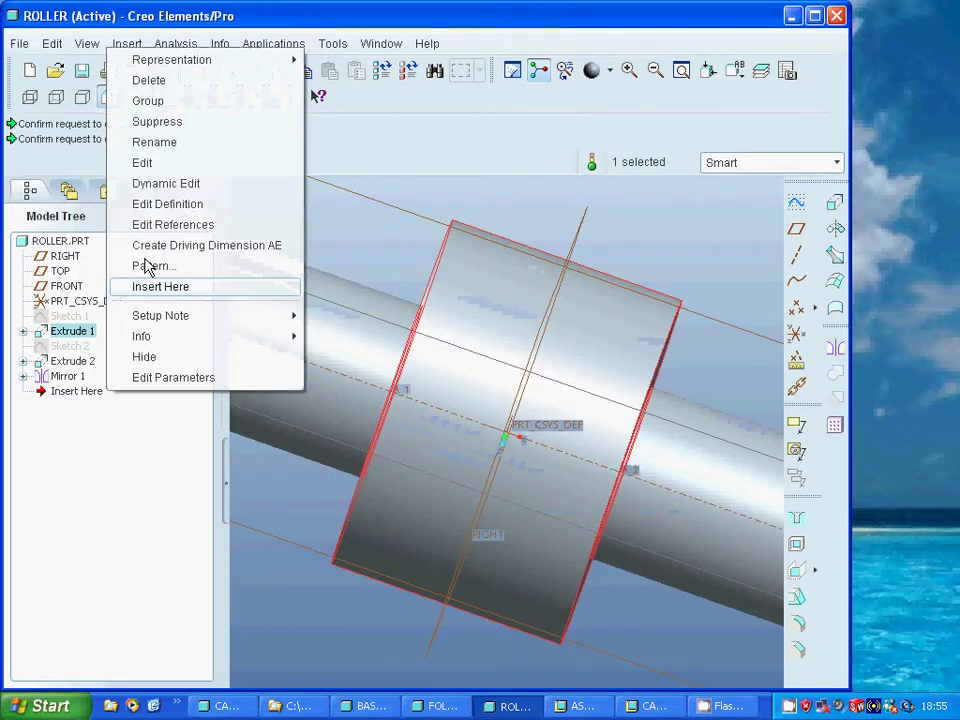
click(190, 205)
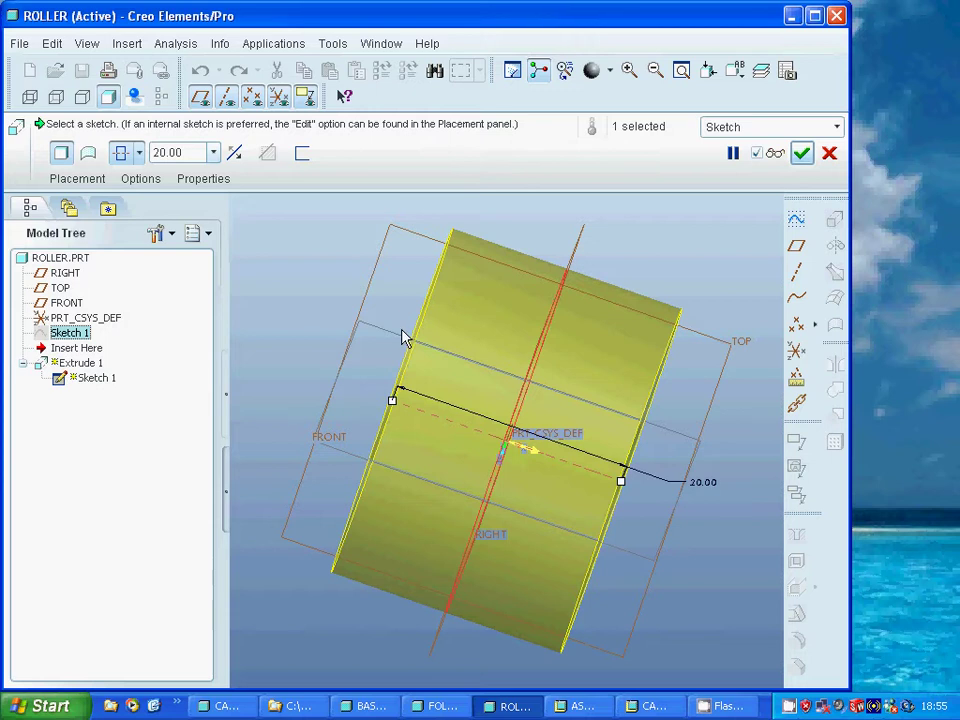
click(829, 153)
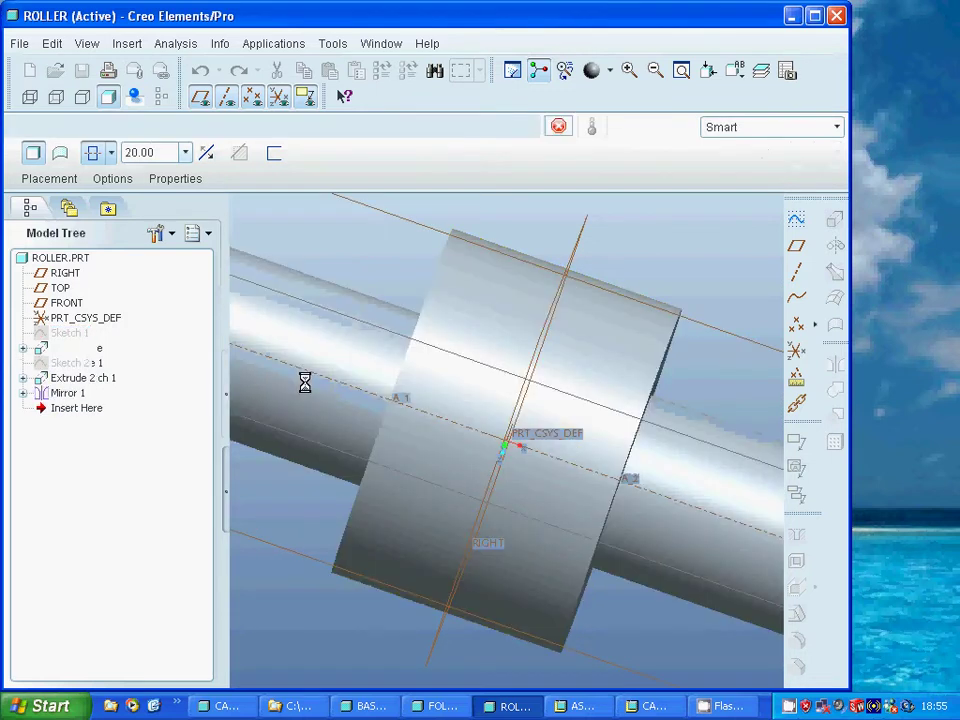
Open the definition of the roller's Extrude 2 to review the shaft's extrusion depth, leave it without changes, and deselect the feature.
click(80, 386)
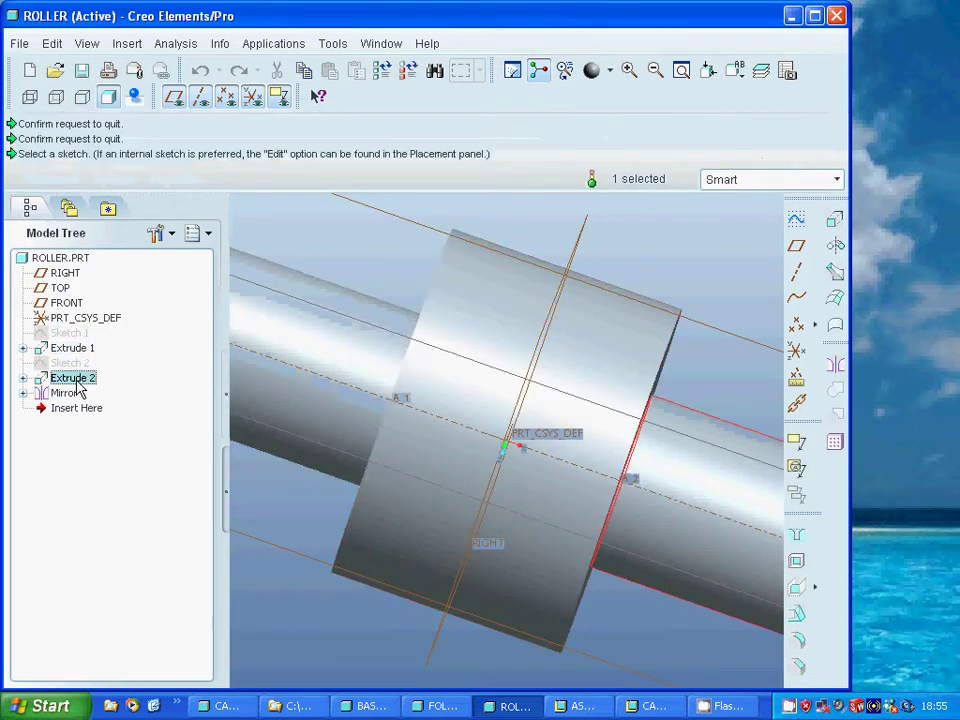
right_click(78, 380)
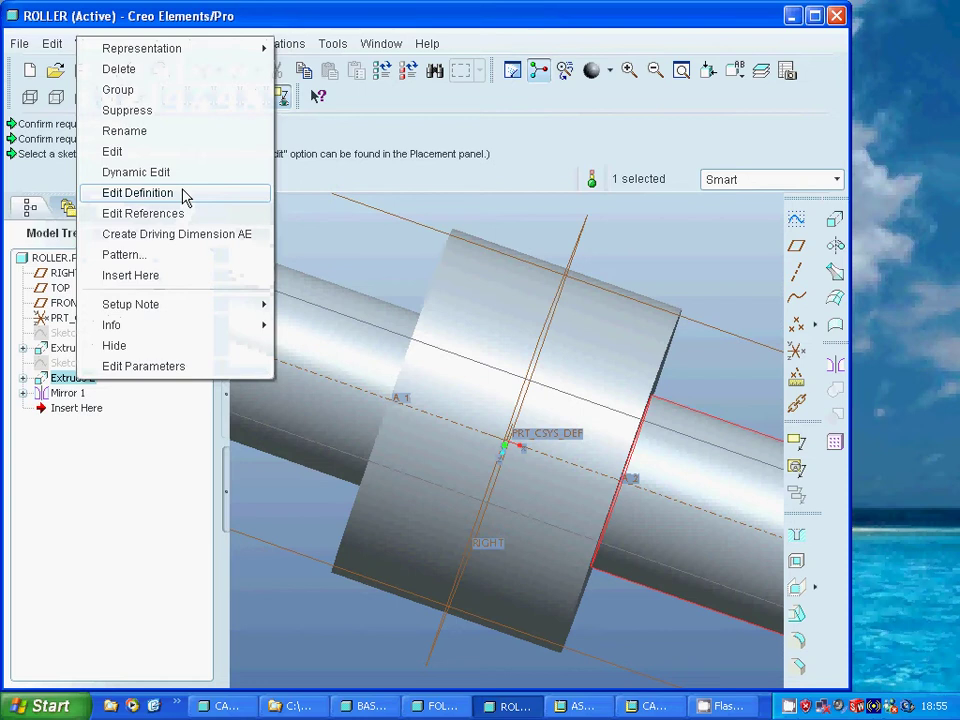
click(137, 193)
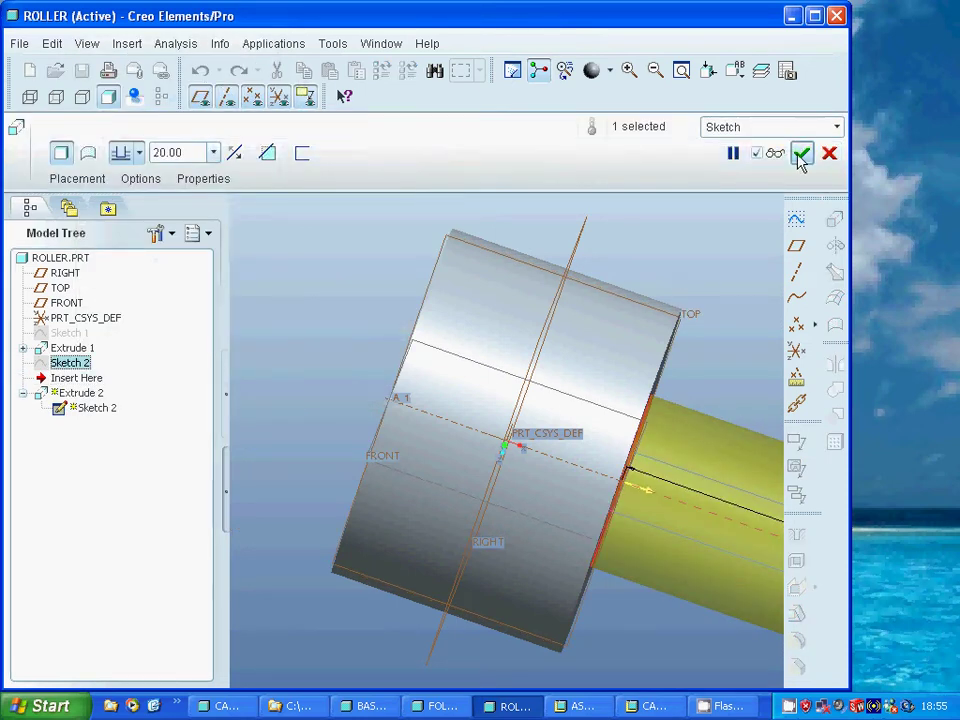
click(829, 155)
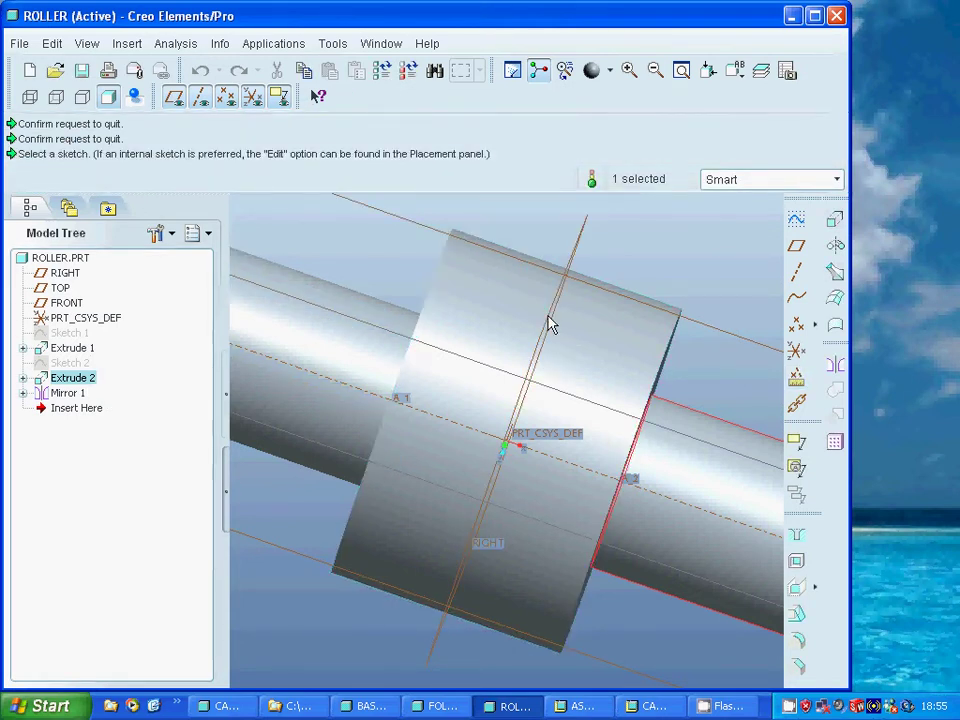
click(681, 70)
click(643, 362)
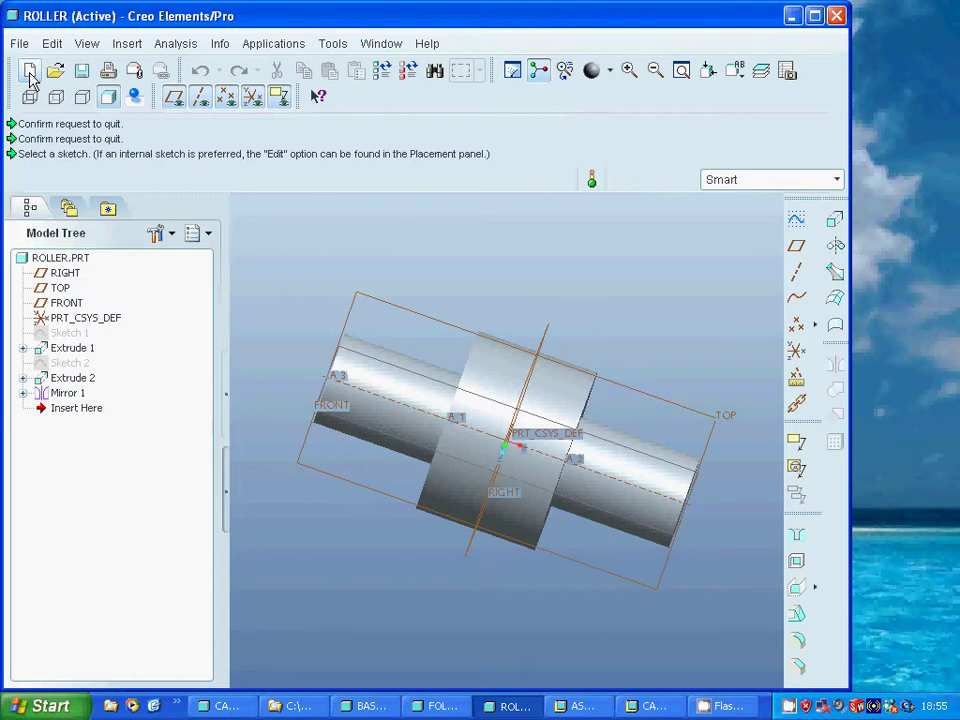
click(29, 72)
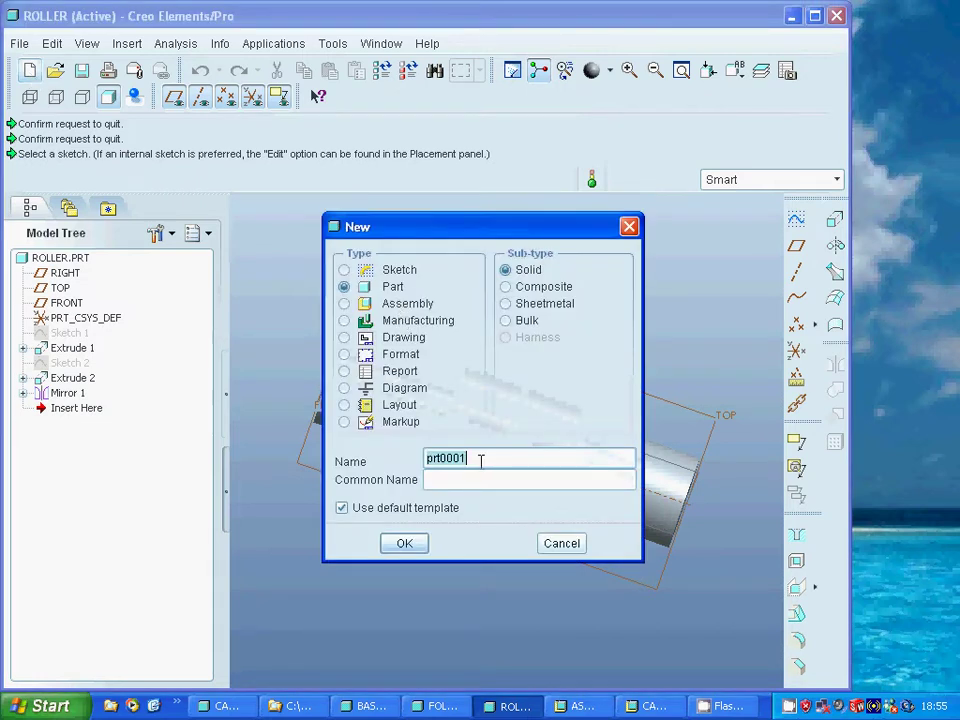
click(406, 546)
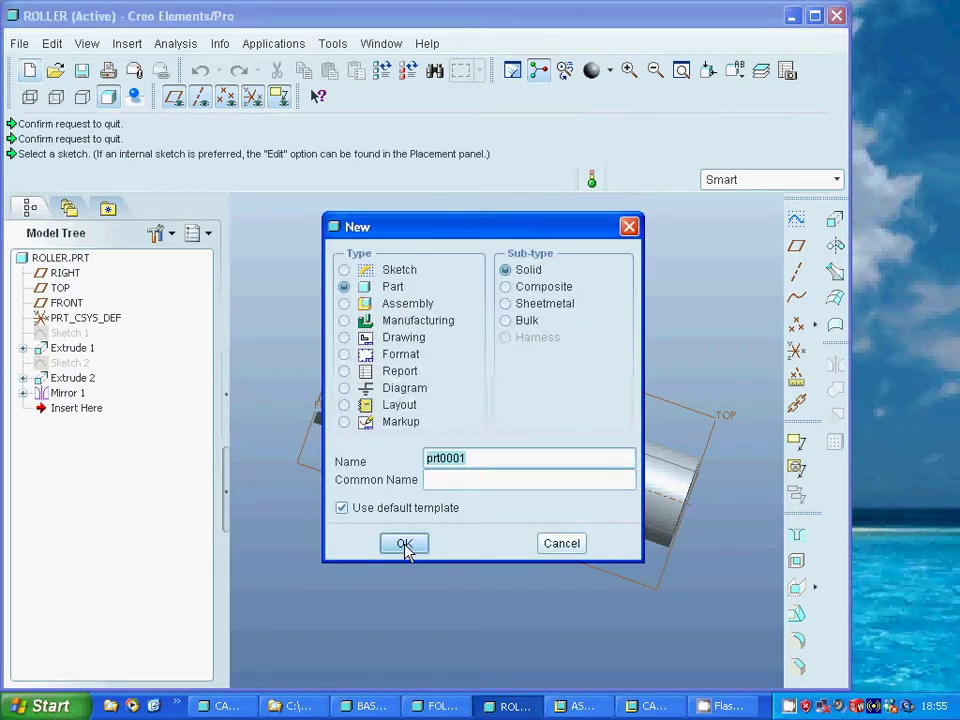
click(576, 549)
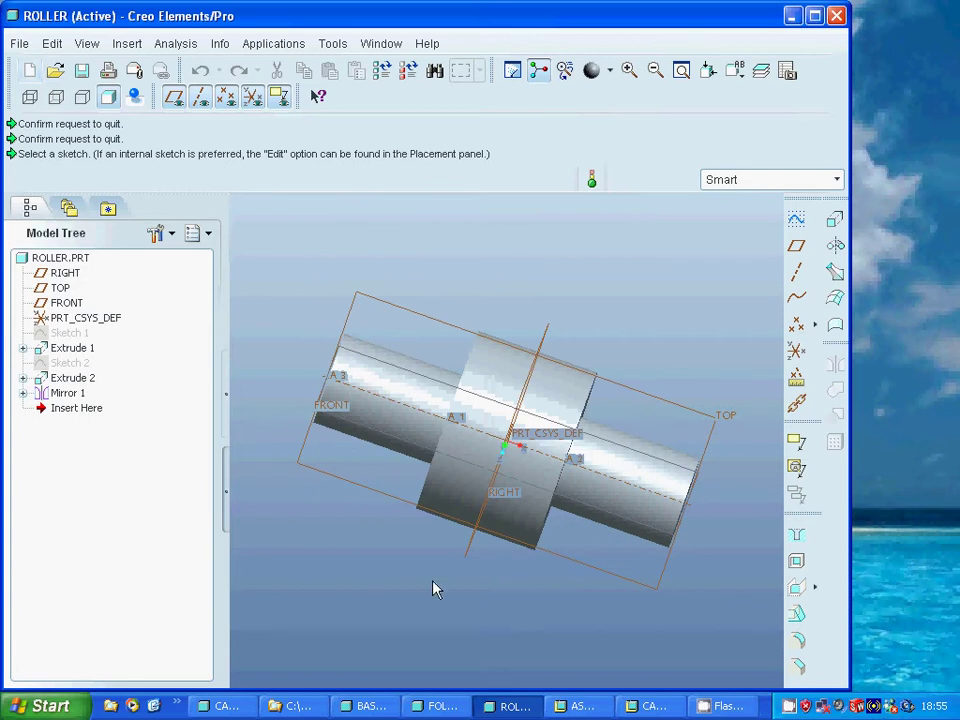
Switch to the CAM.ASM assembly and bring in base.prt from the cam folder as its first component.
middle_drag(340, 543, 332, 531)
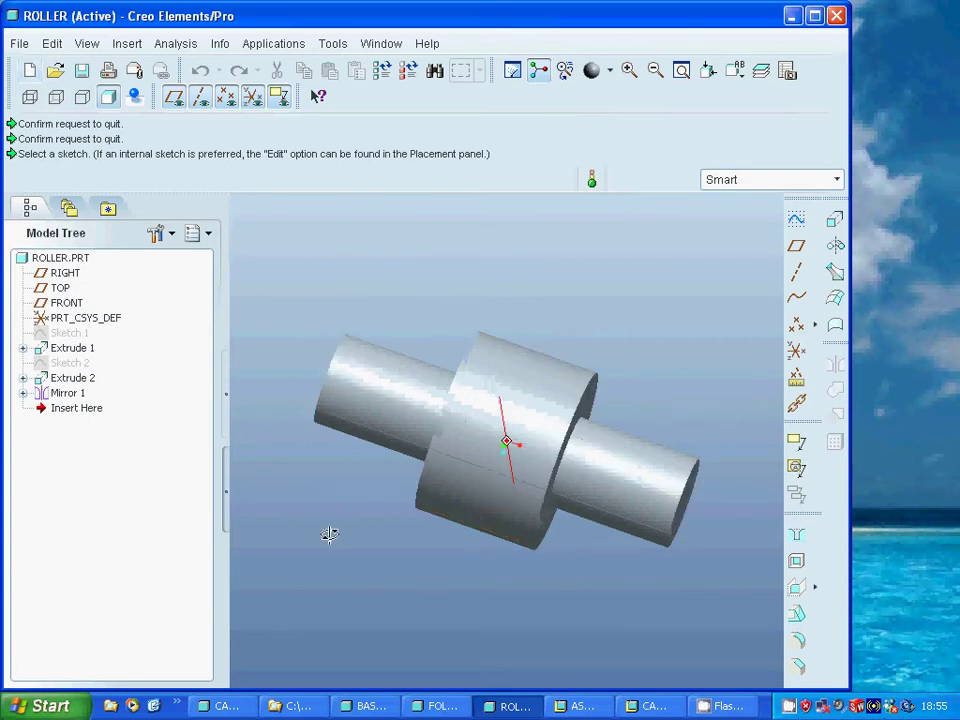
click(381, 43)
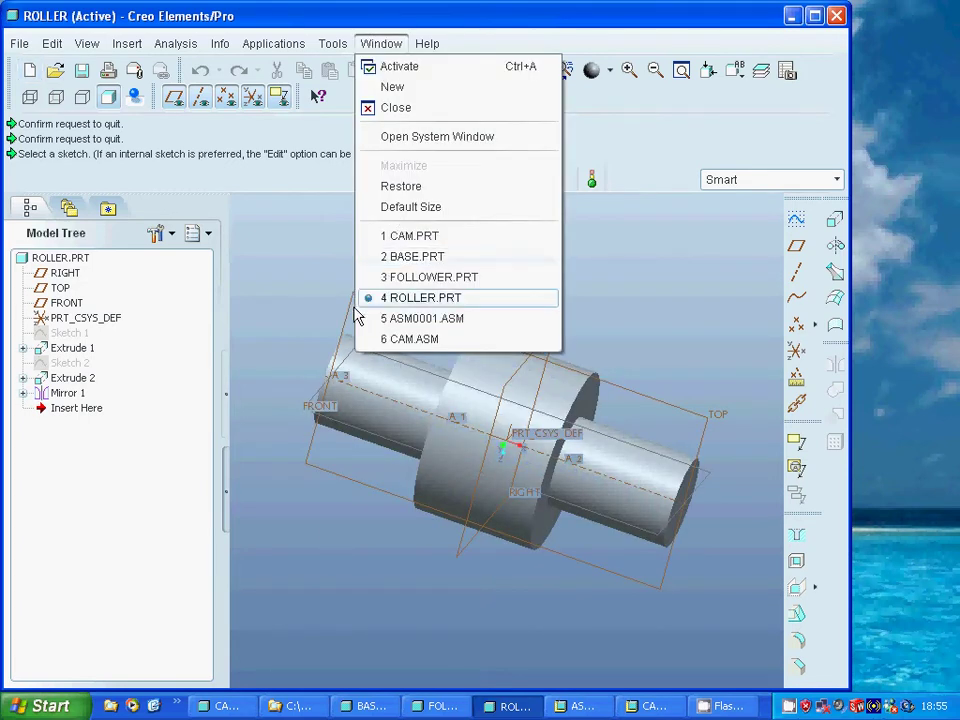
click(403, 339)
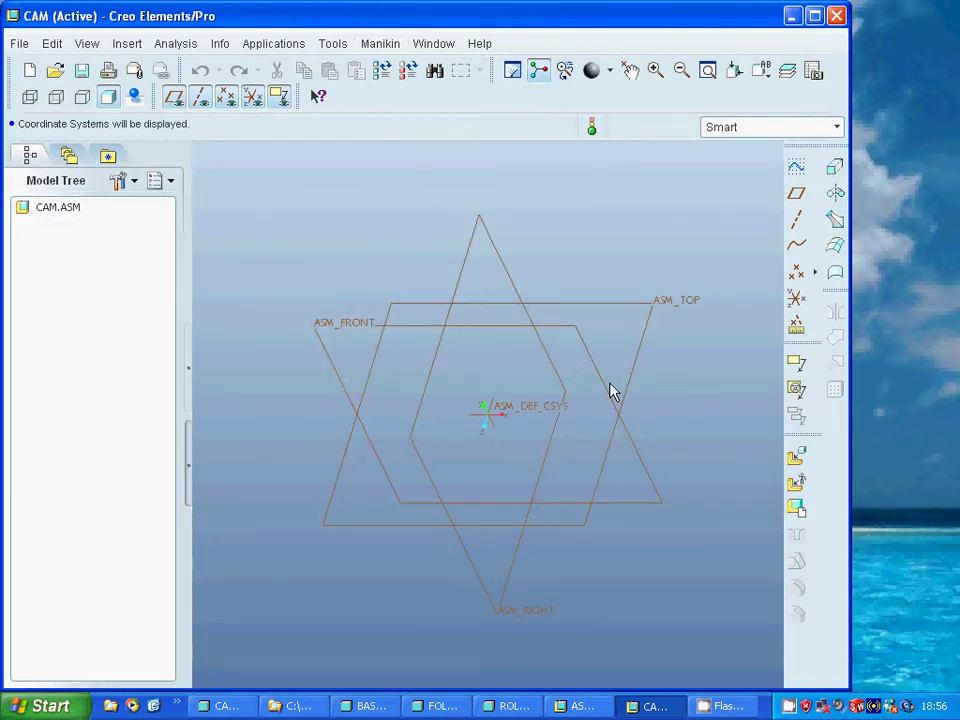
click(797, 458)
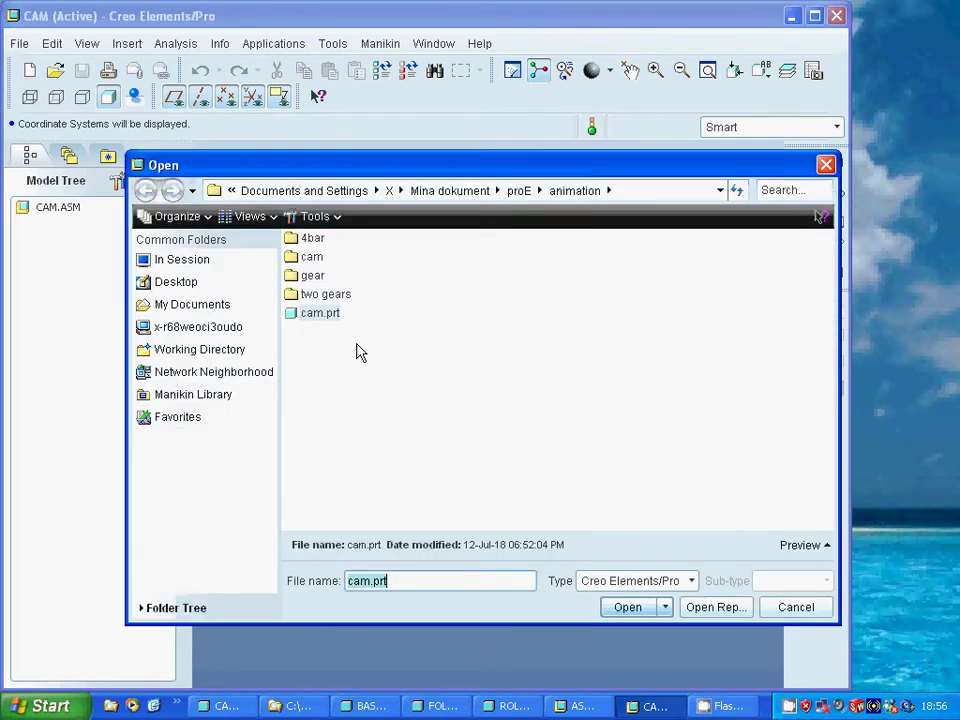
double_click(306, 257)
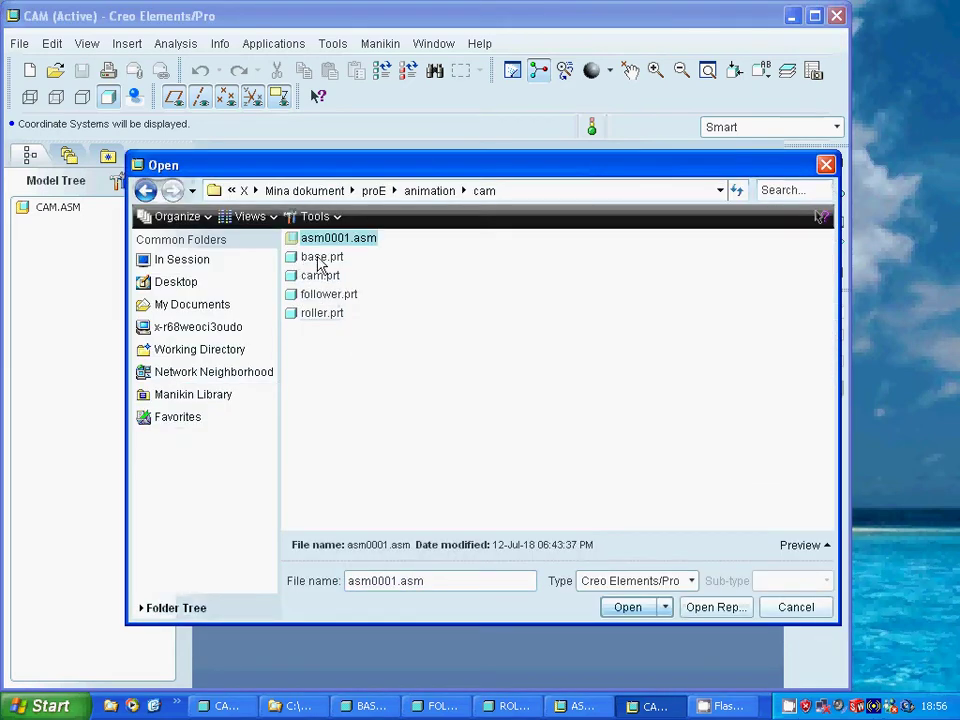
click(320, 258)
click(632, 608)
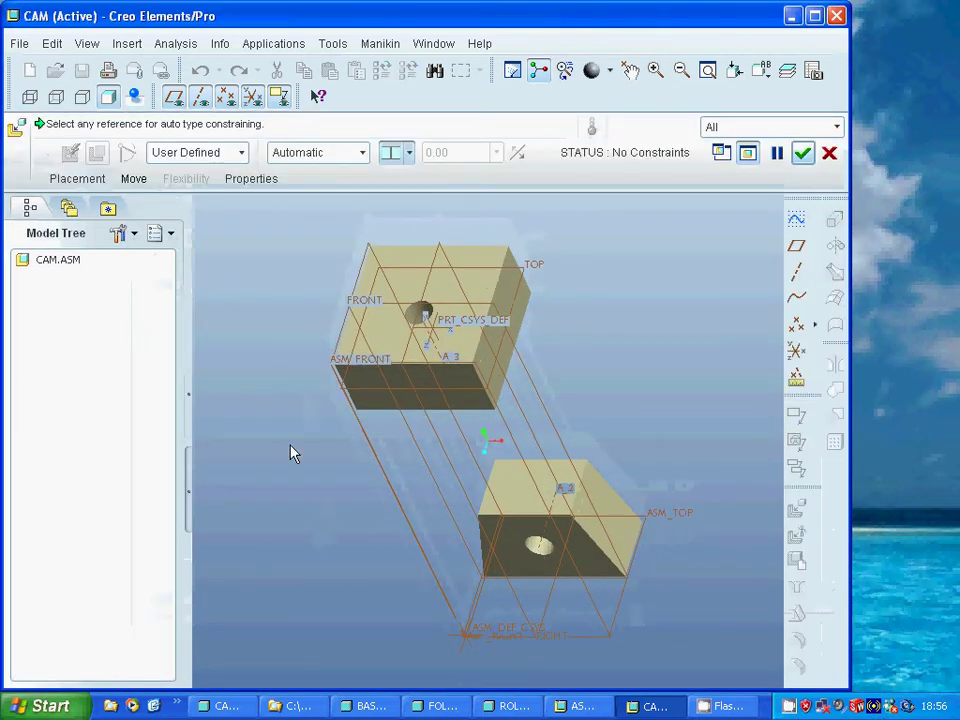
Hide the datum planes and fix the base by matching its PRT_CSYS_DEF coordinate system to the assembly's ASM_DEF_CSYS.
click(174, 96)
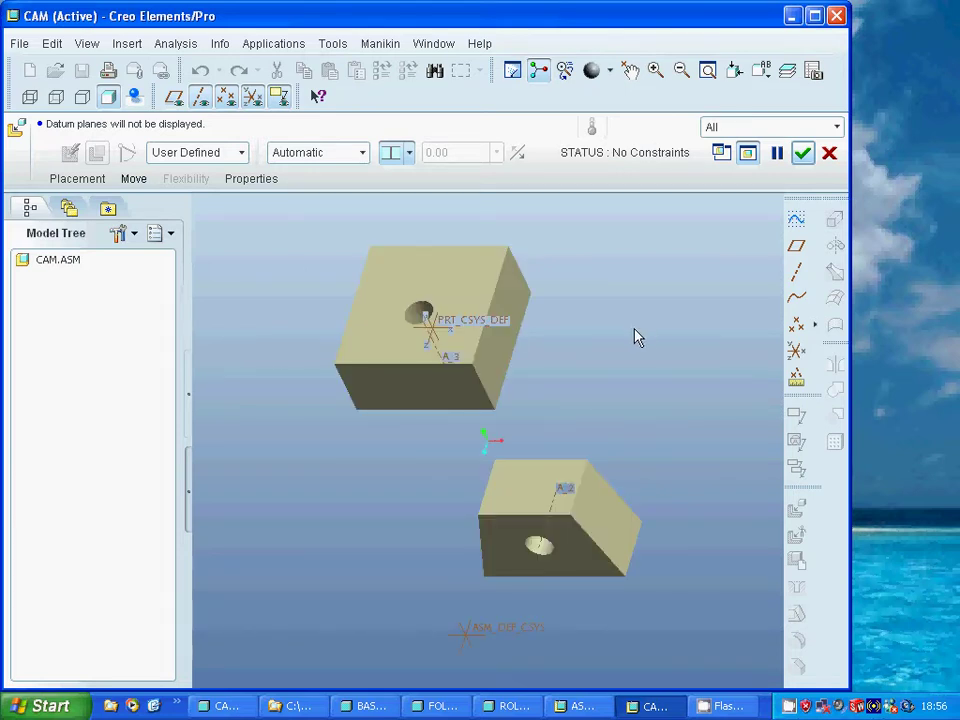
middle_drag(637, 337, 660, 340)
middle_drag(592, 338, 535, 335)
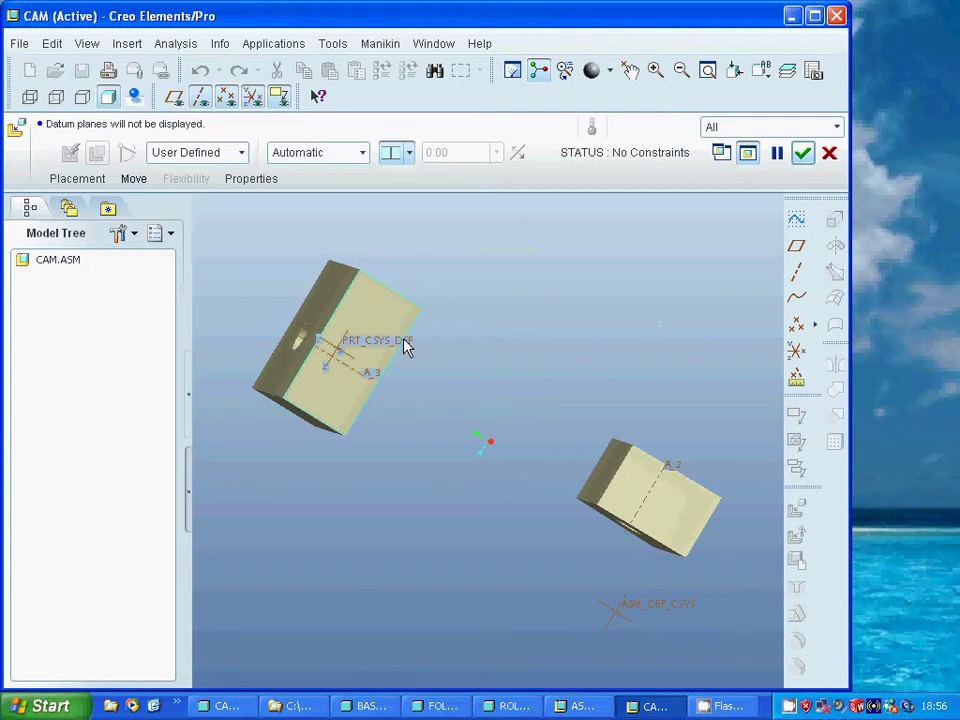
middle_drag(461, 349, 438, 360)
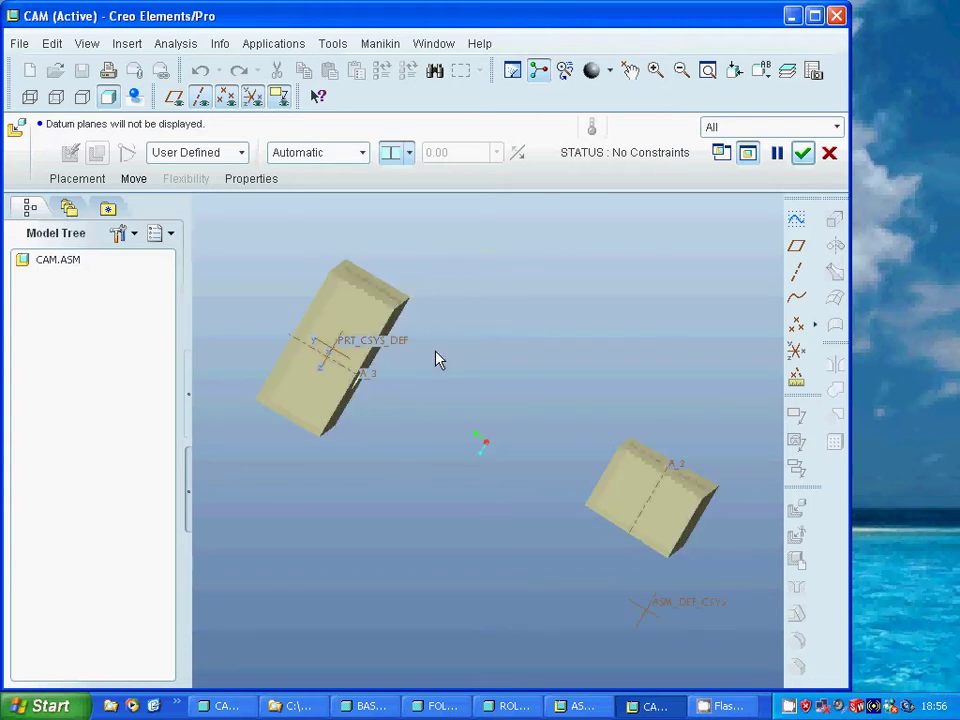
click(391, 357)
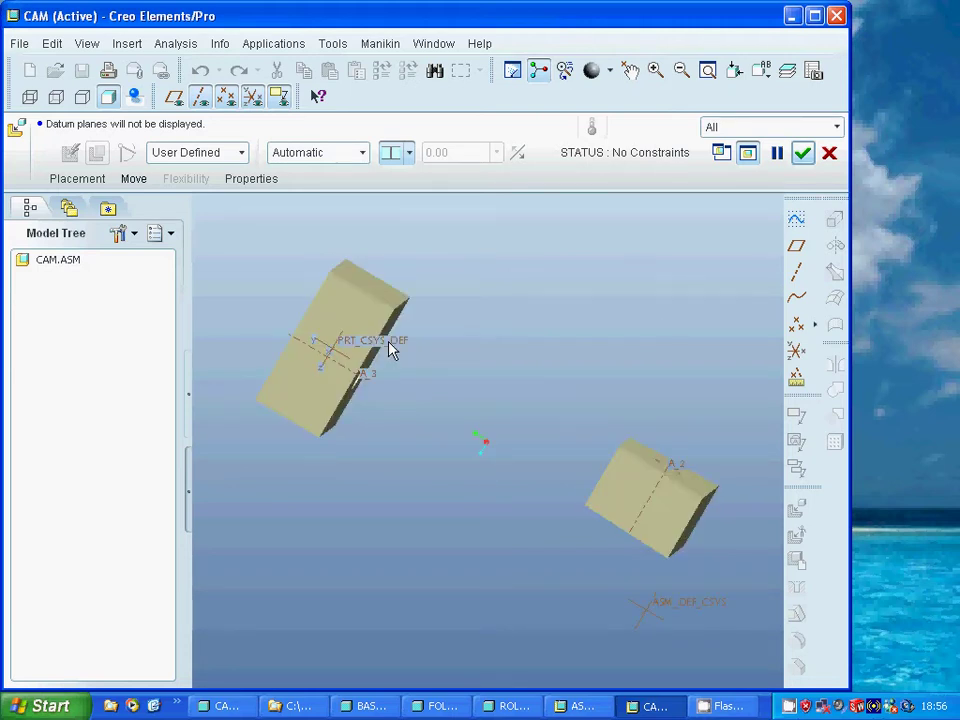
click(665, 604)
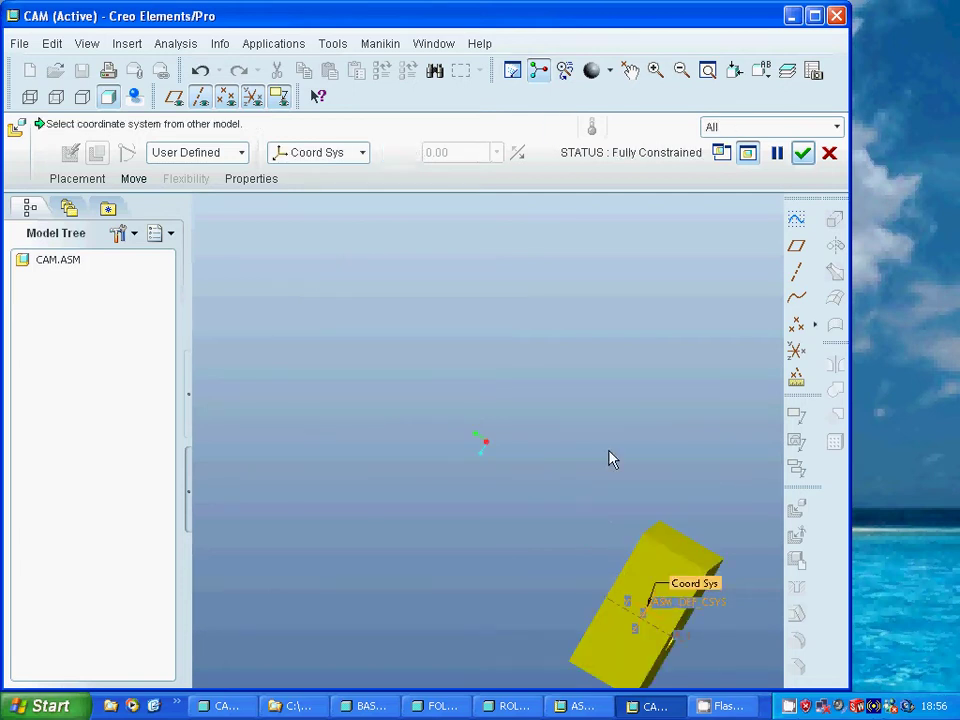
click(803, 156)
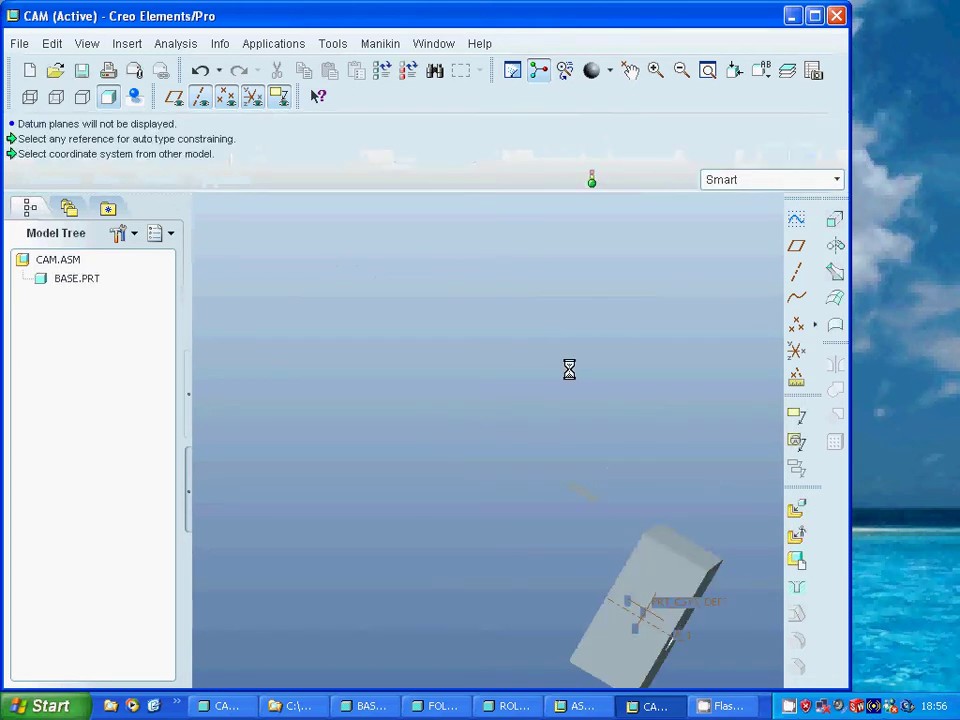
Bring cam.prt from the cam folder into the assembly as the second component.
click(707, 70)
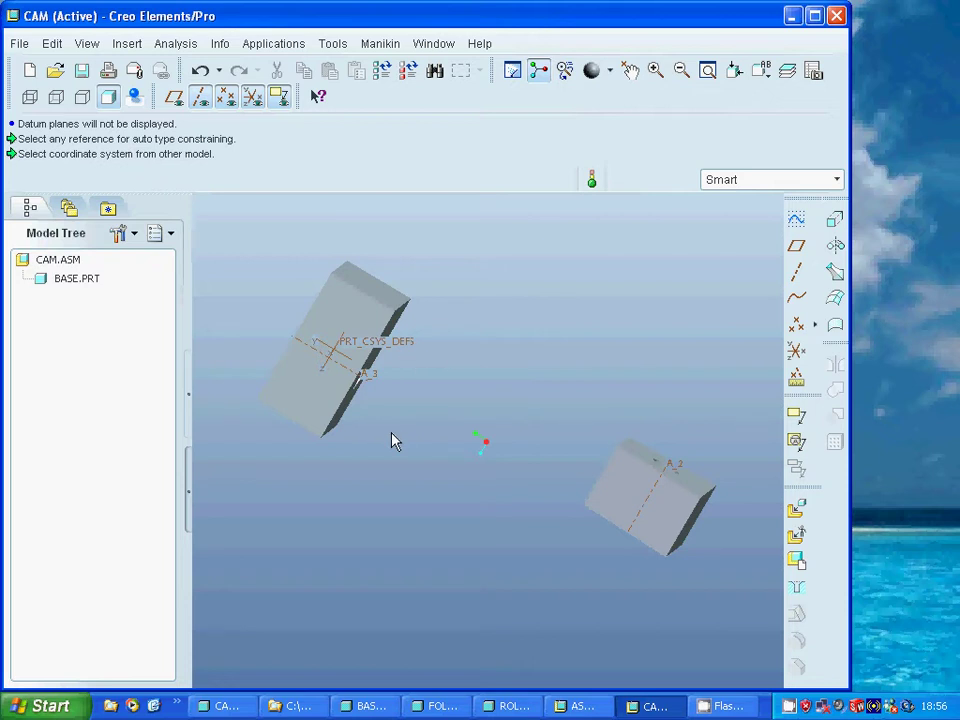
middle_drag(393, 440, 405, 334)
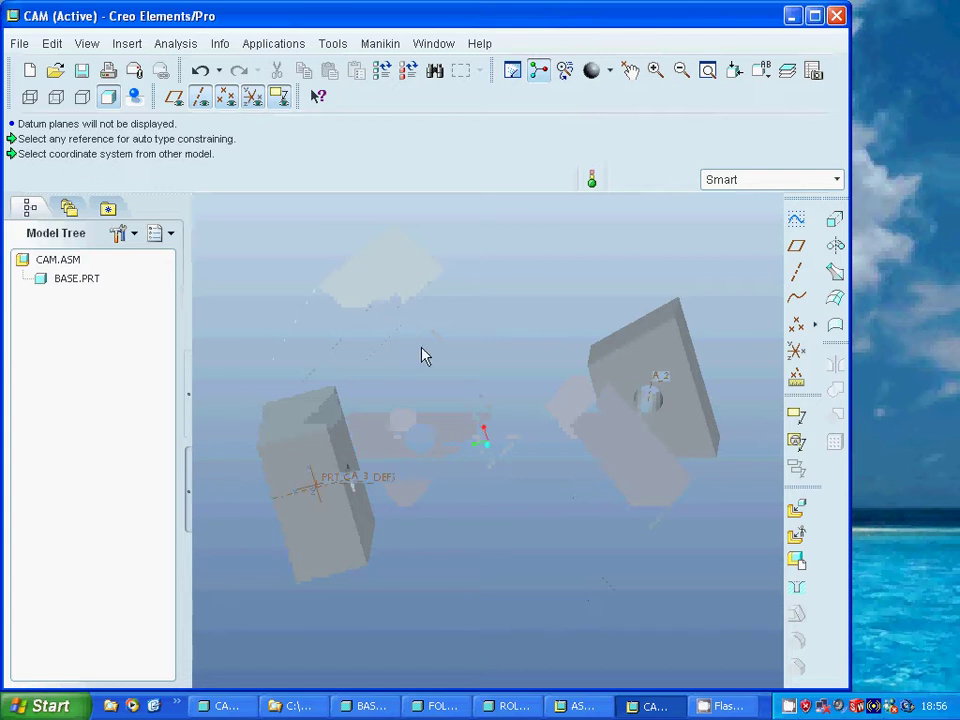
click(763, 72)
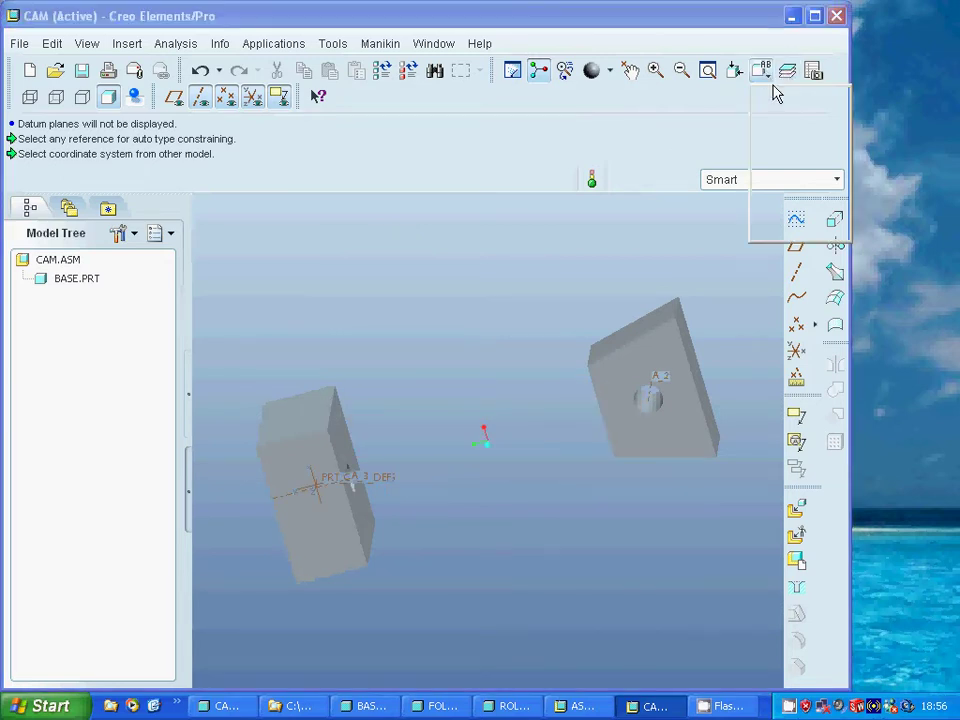
click(768, 100)
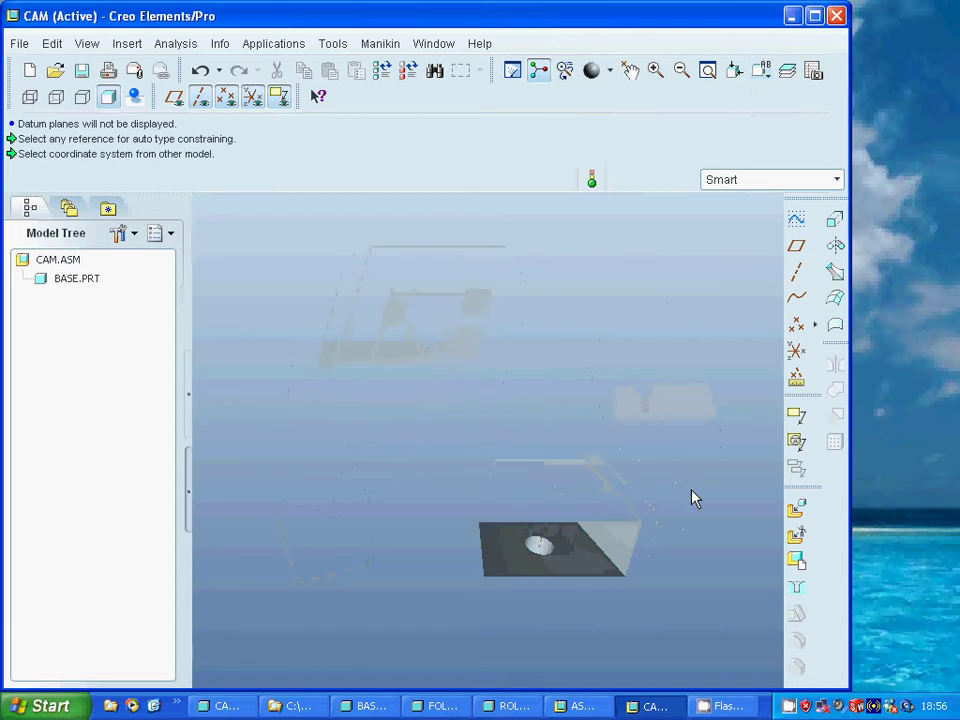
click(797, 513)
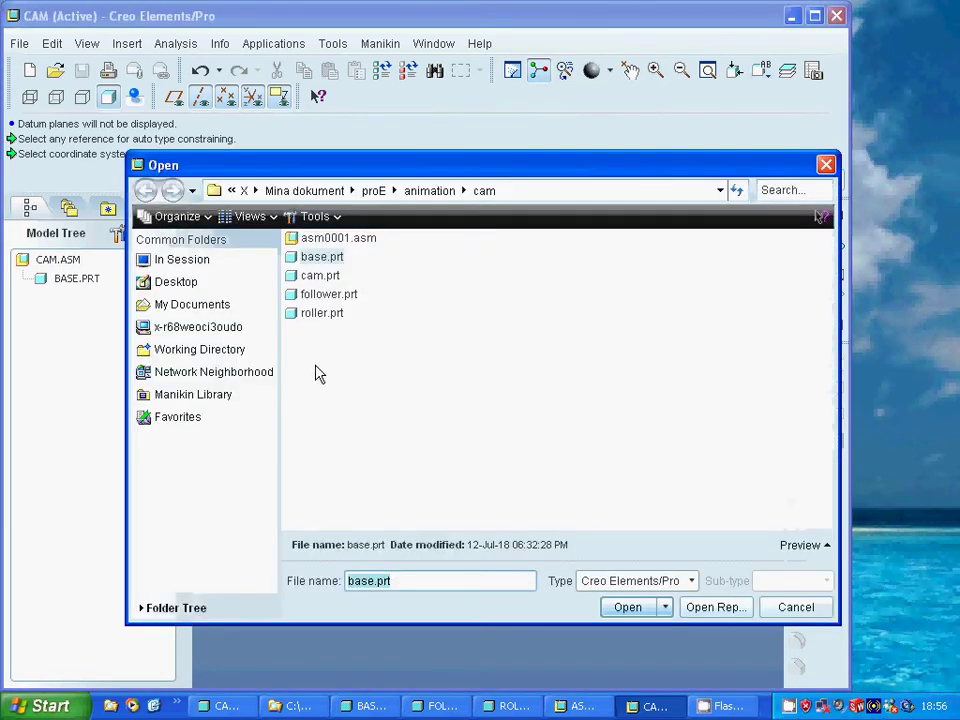
click(320, 276)
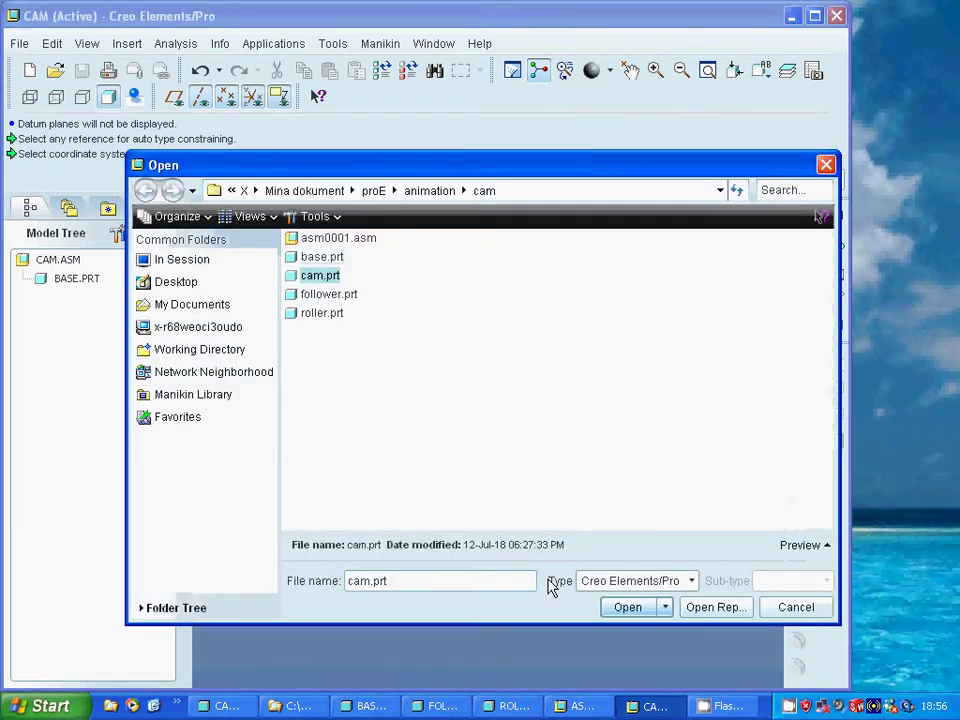
click(605, 605)
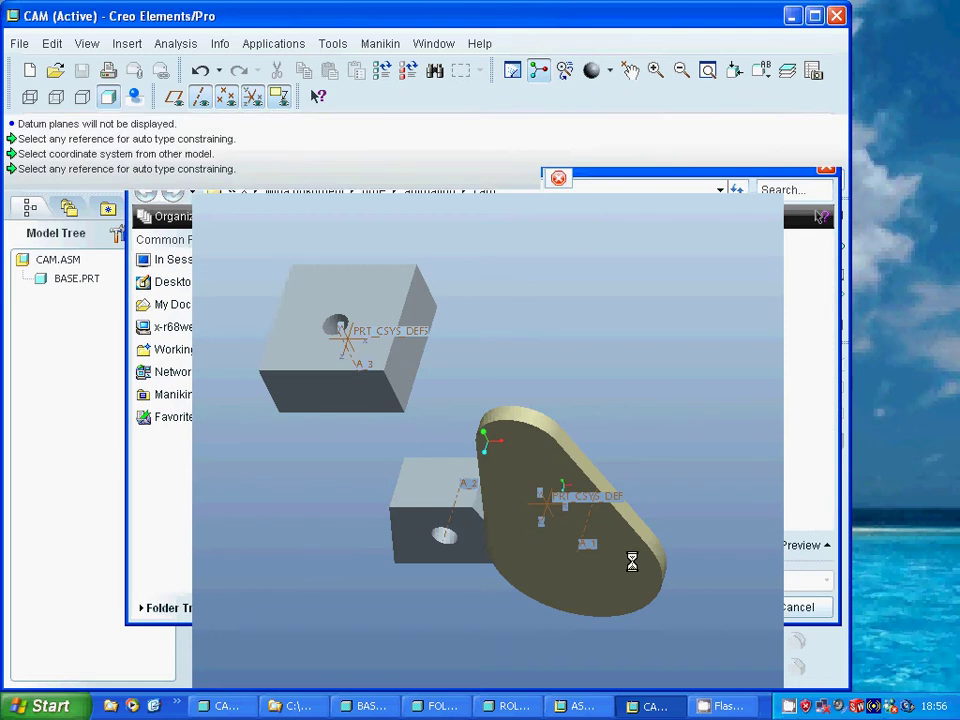
Set the cam's connection type to Pin and align its shaft axis with the hole in the base's chamfered block.
middle_drag(686, 497, 660, 509)
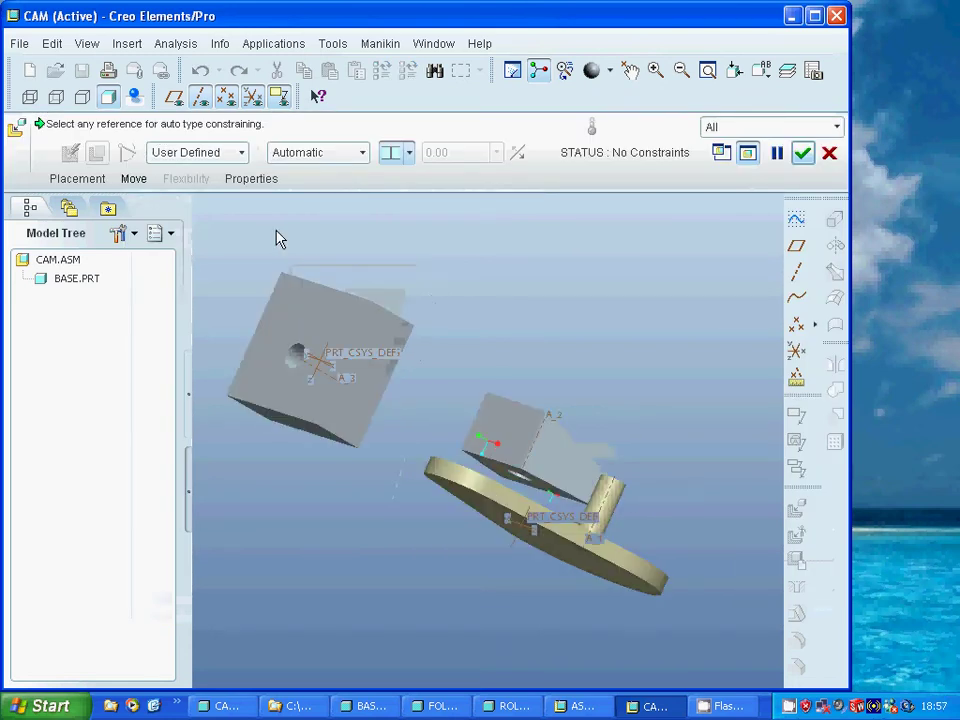
click(241, 155)
click(175, 207)
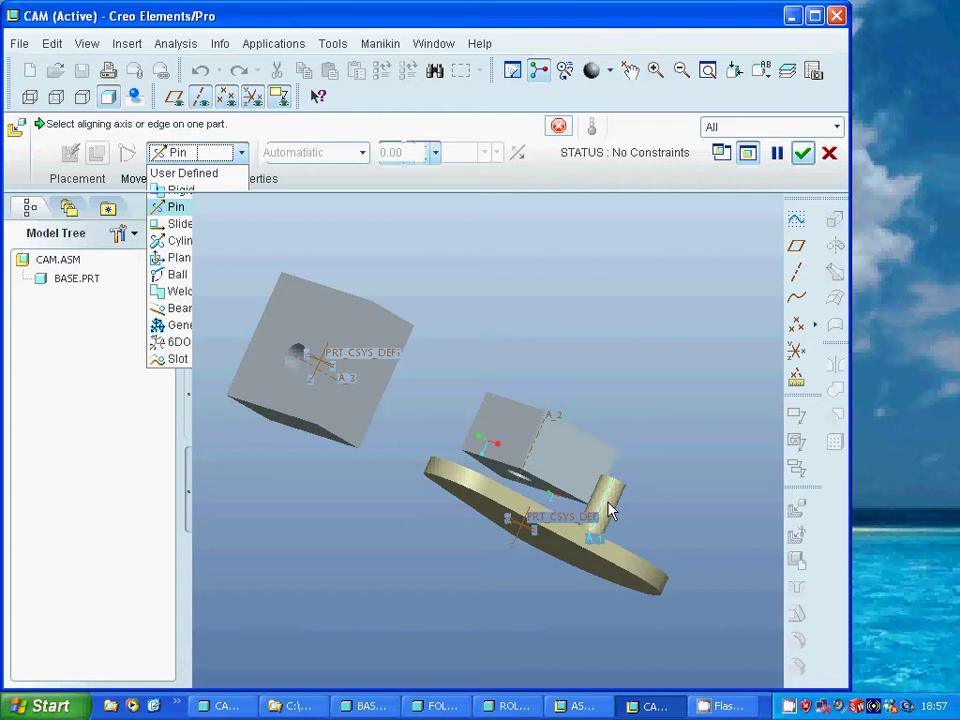
mouse_move(619, 514)
middle_down()
mouse_move(621, 488)
mouse_move(610, 515)
middle_up()
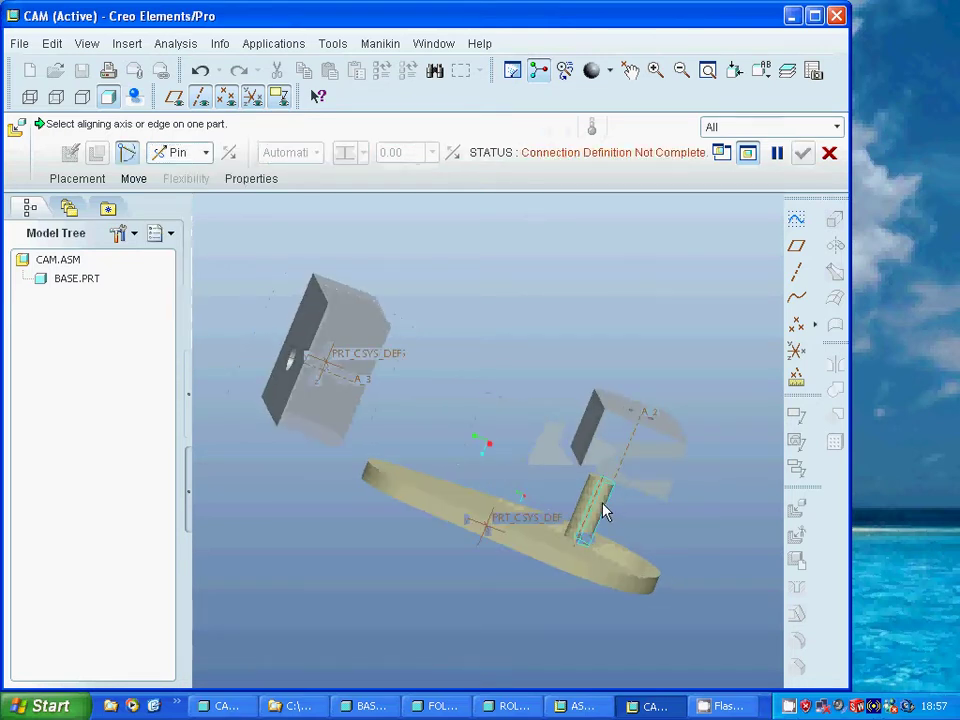
click(605, 512)
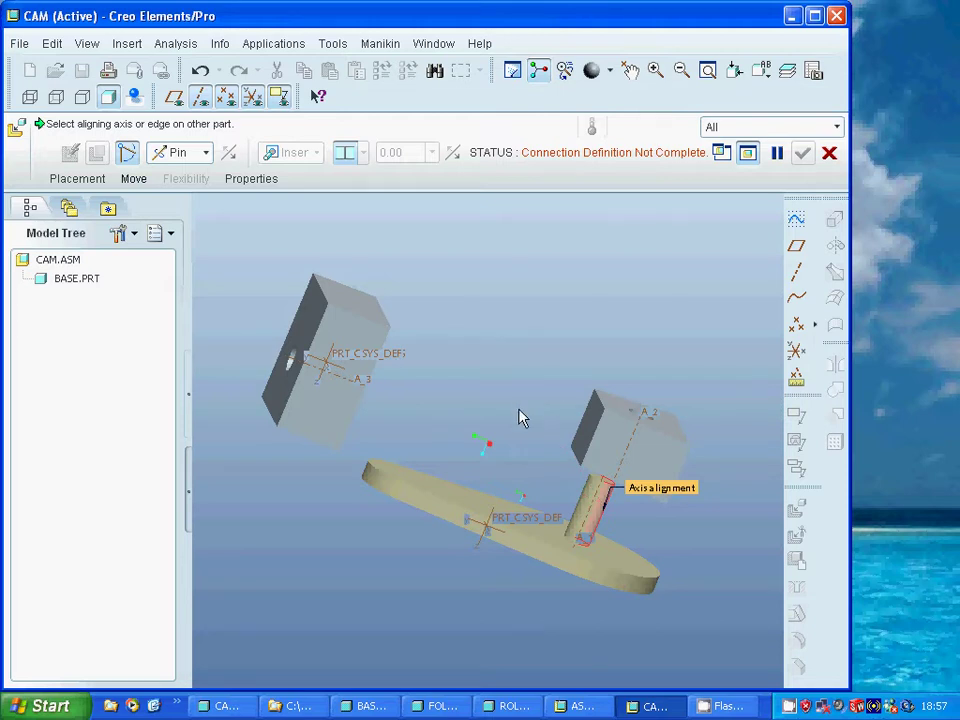
middle_drag(528, 383, 546, 311)
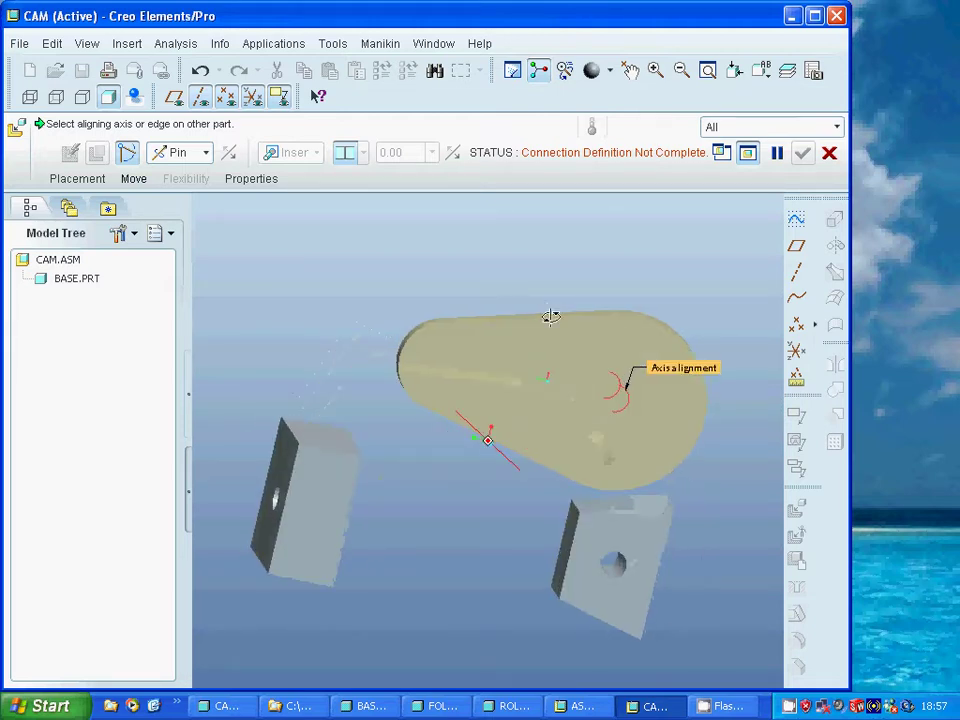
click(620, 568)
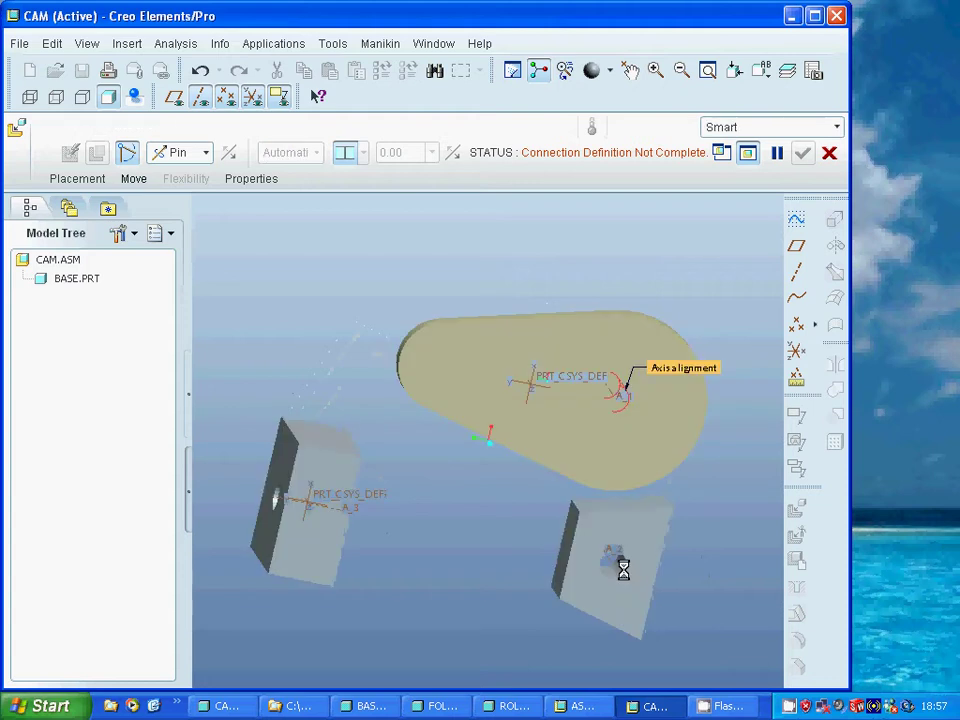
Complete the pin's translation by mating the cam's shaft-side flat face with the chamfered block's facing surface, and accept the placement.
middle_drag(651, 396, 630, 437)
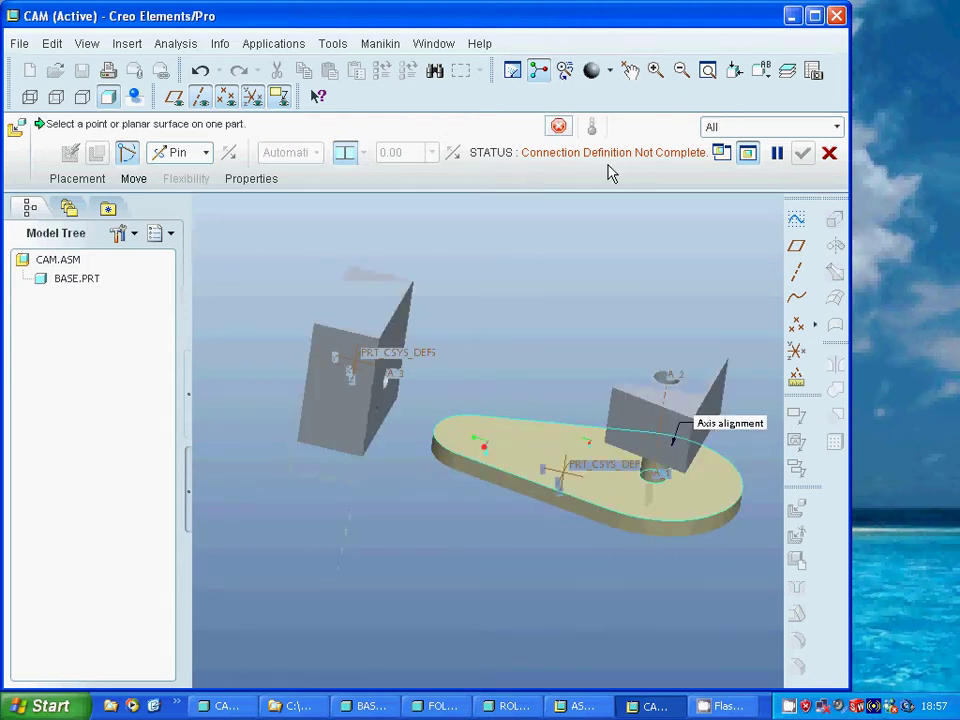
click(521, 450)
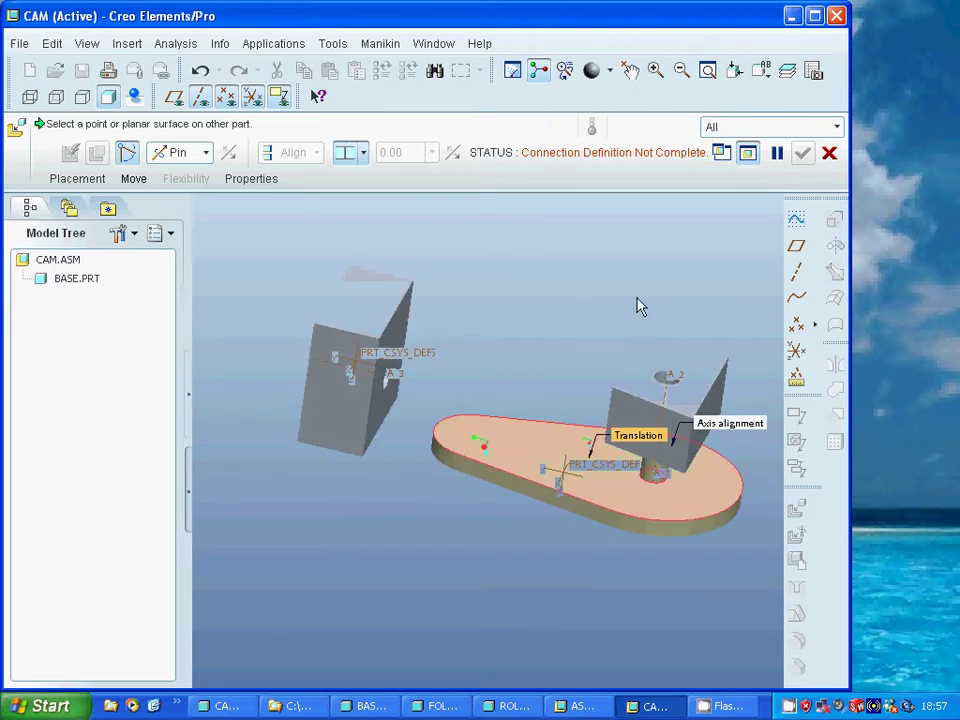
middle_drag(632, 316, 602, 328)
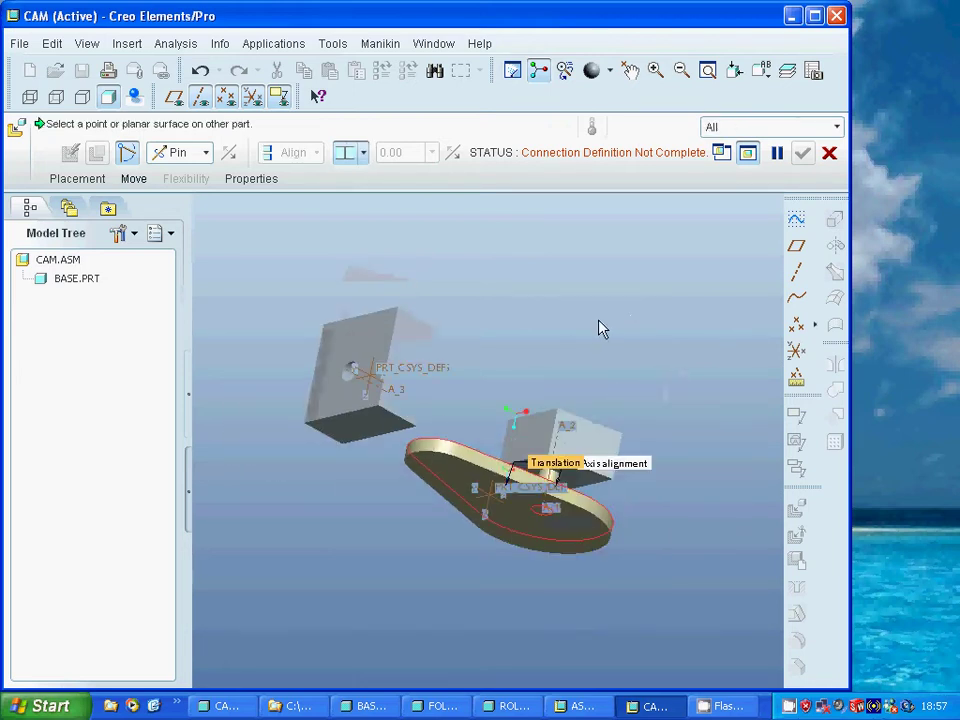
click(586, 486)
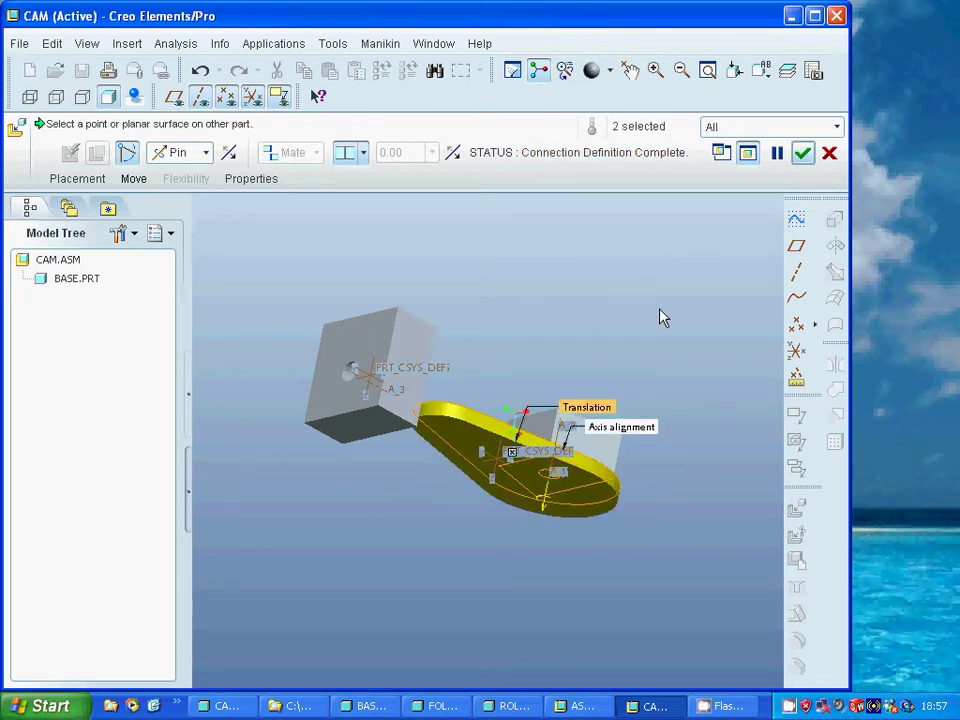
click(802, 152)
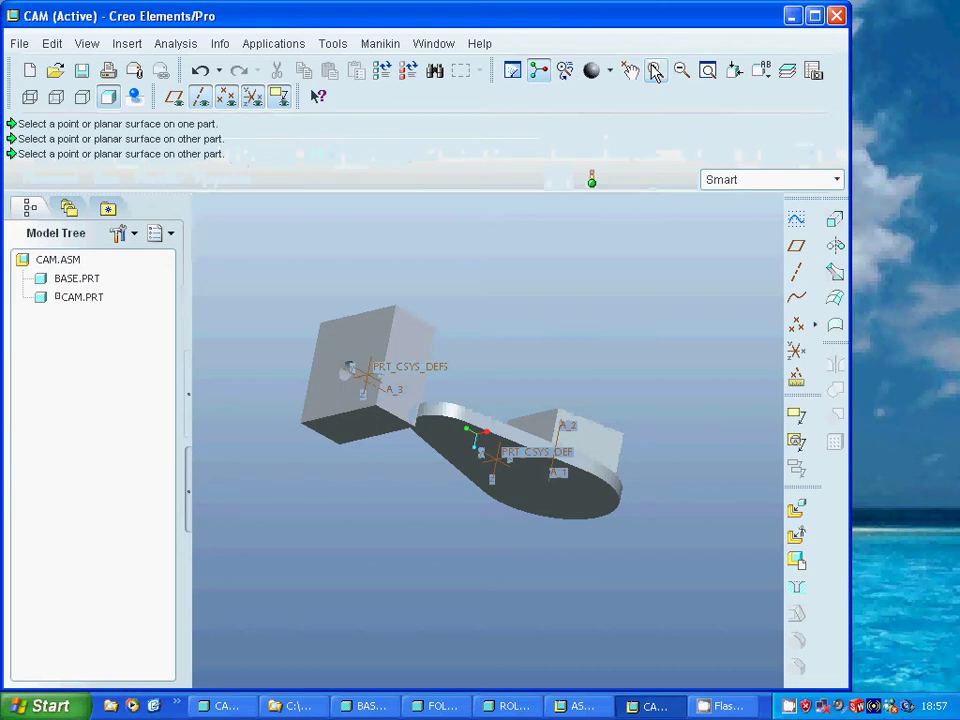
Rotate the cam about its pin axis with the component Drag tool to a new position, and finish dragging.
click(629, 70)
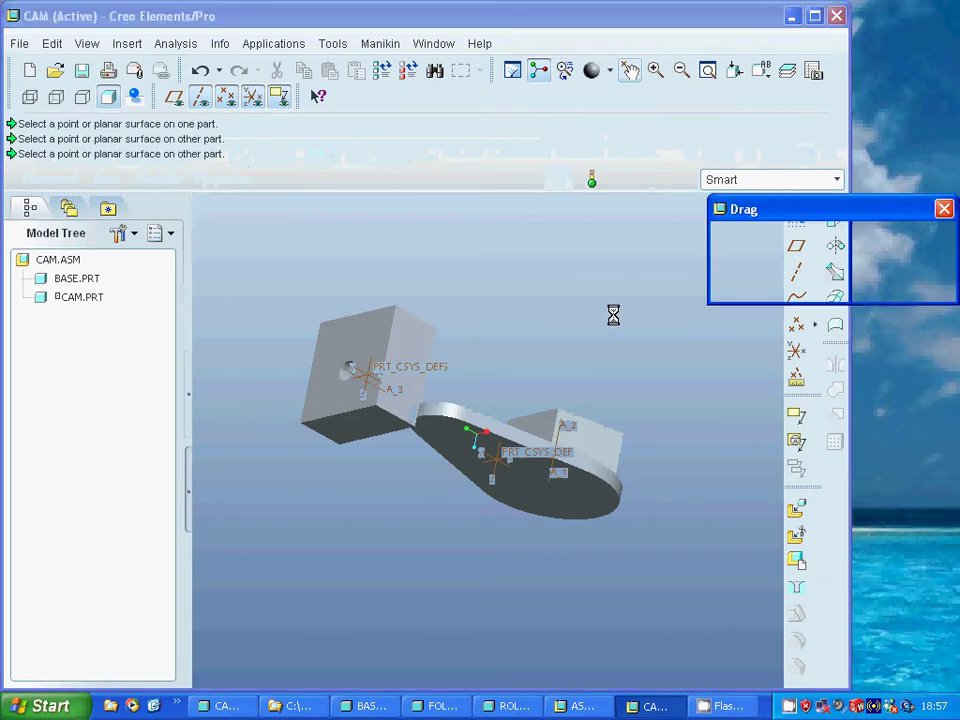
click(527, 452)
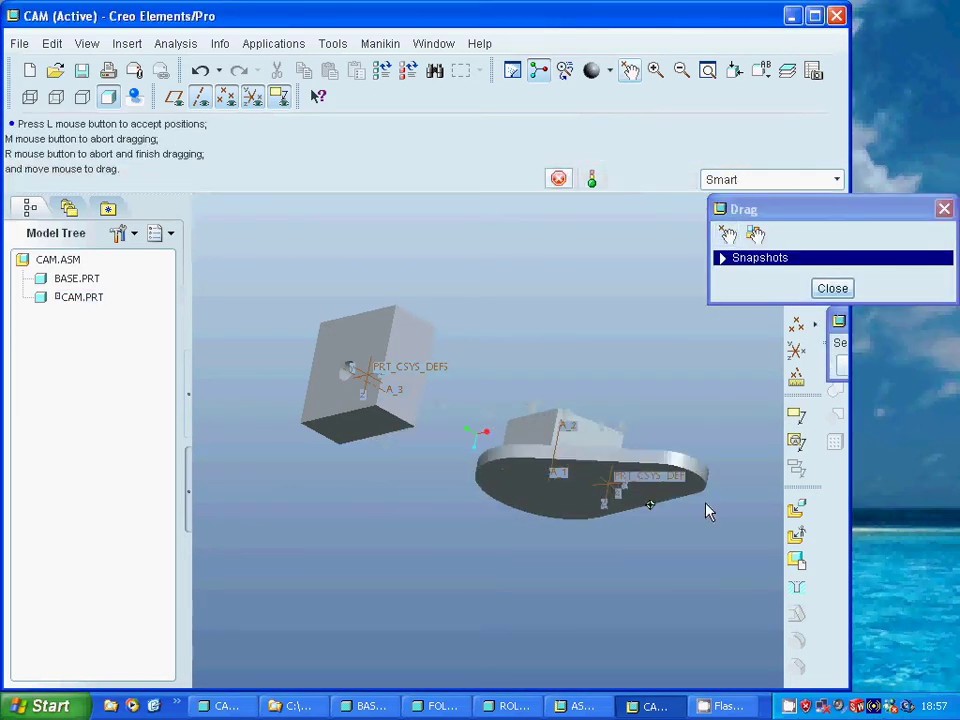
click(655, 444)
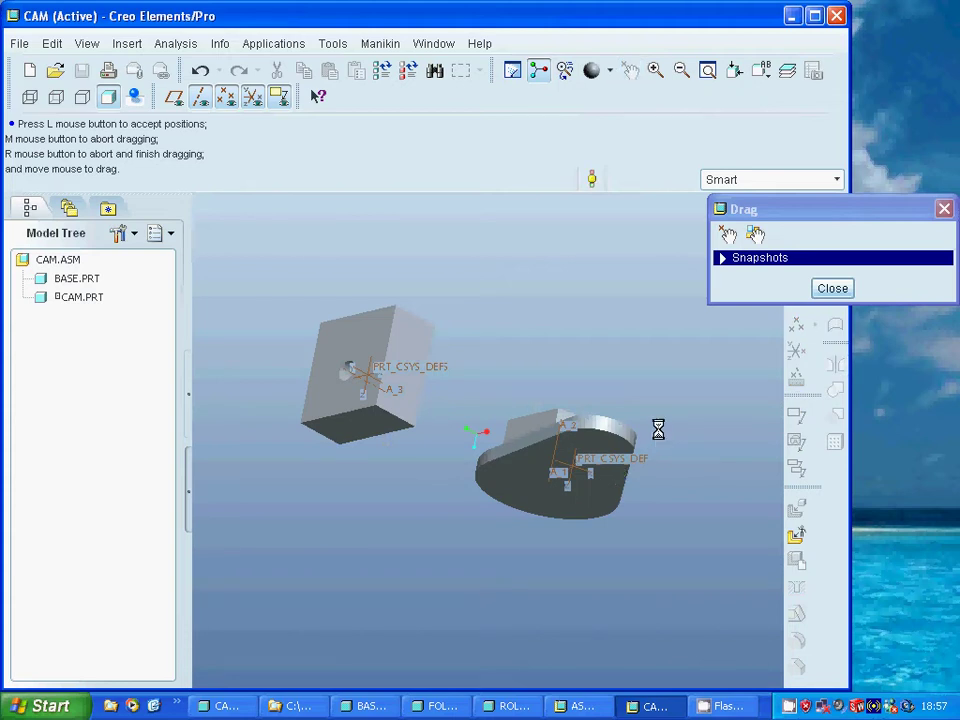
click(857, 364)
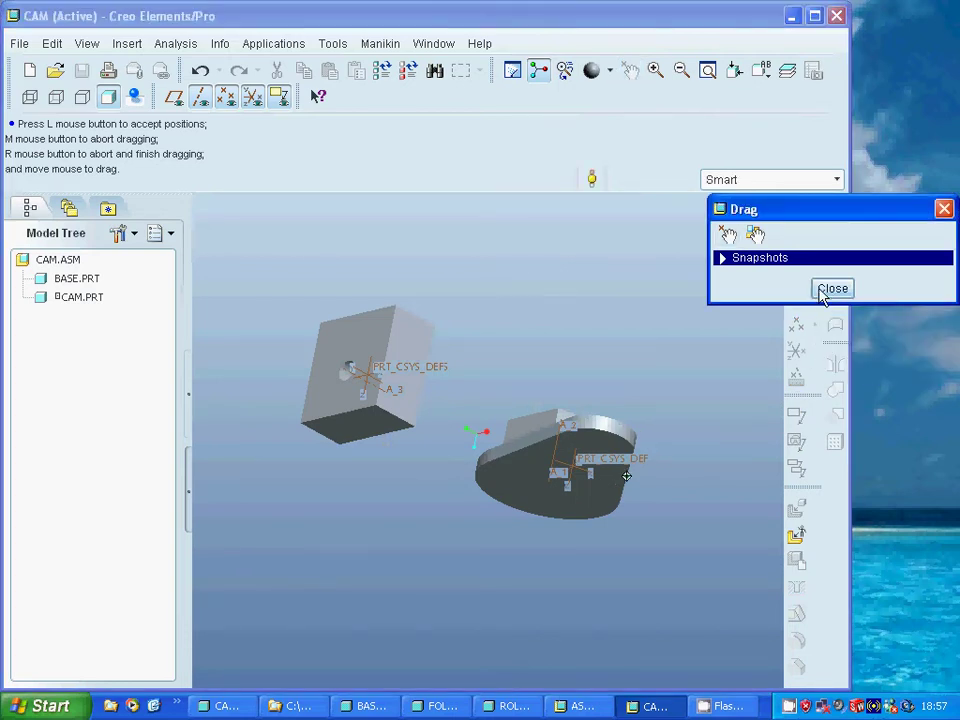
click(831, 291)
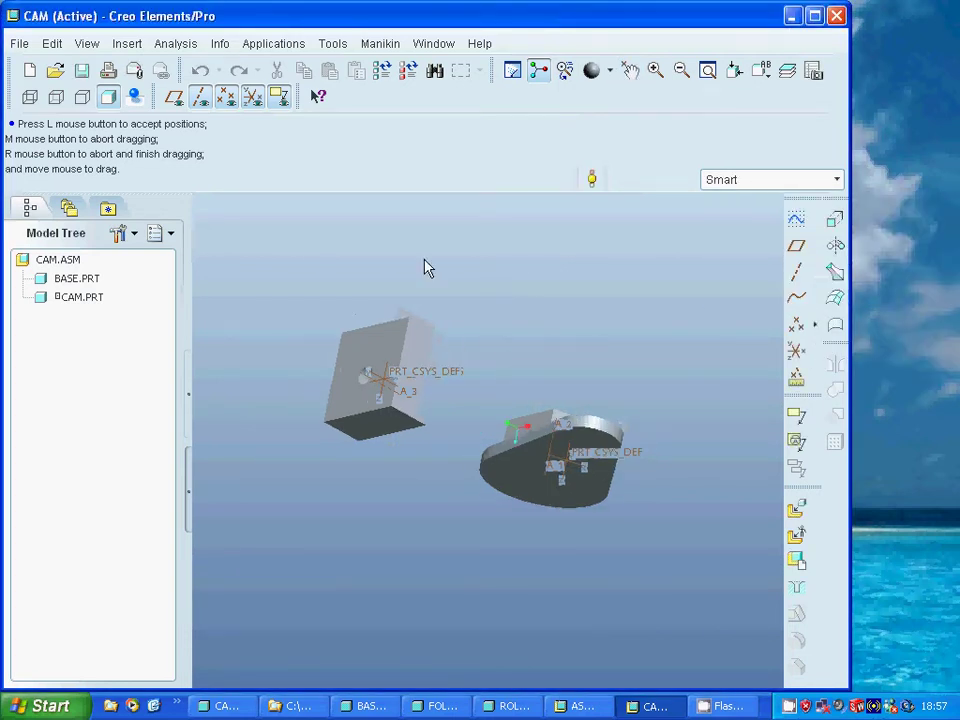
Bring follower.prt from the cam folder into the assembly as the third component.
click(793, 513)
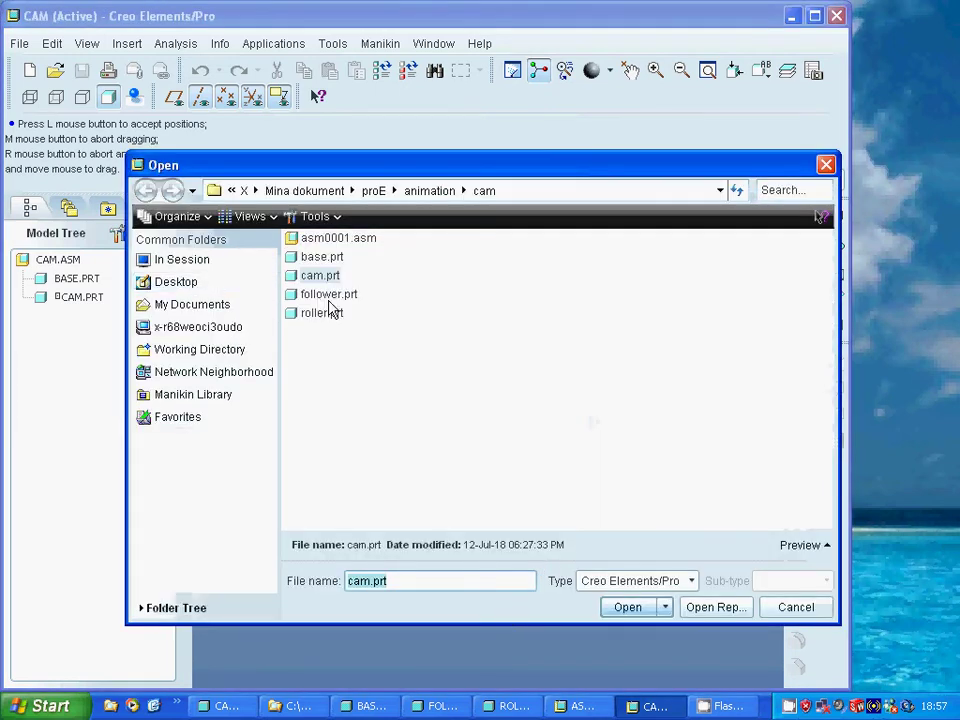
click(326, 295)
click(627, 607)
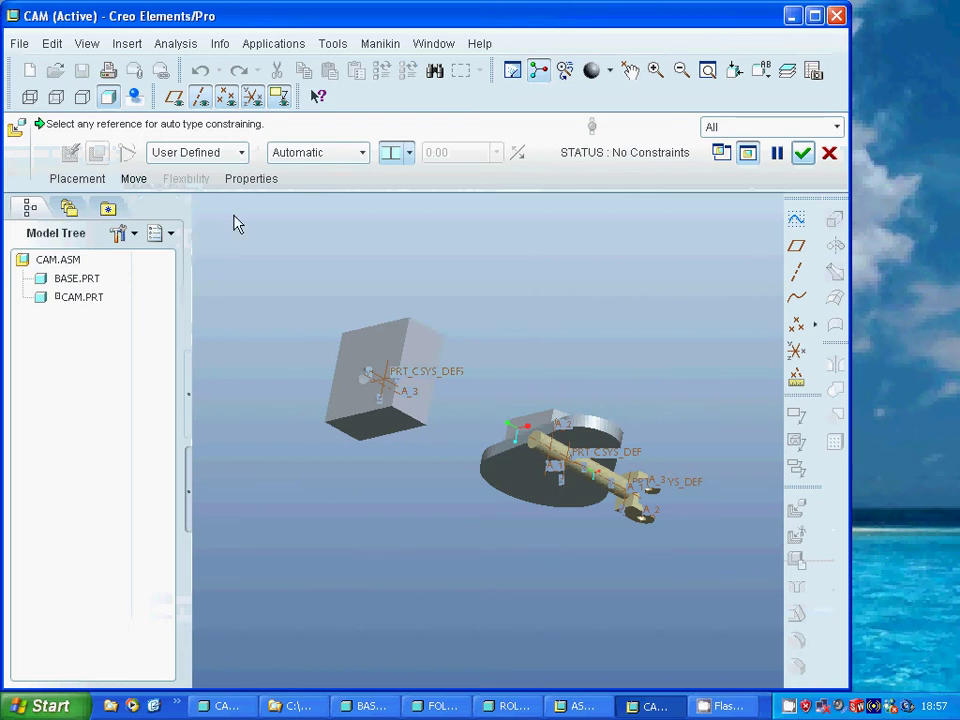
Set the follower's connection type to Slider and align its rod axis with the A_3 hole axis of the base's separate rectangular block.
click(241, 153)
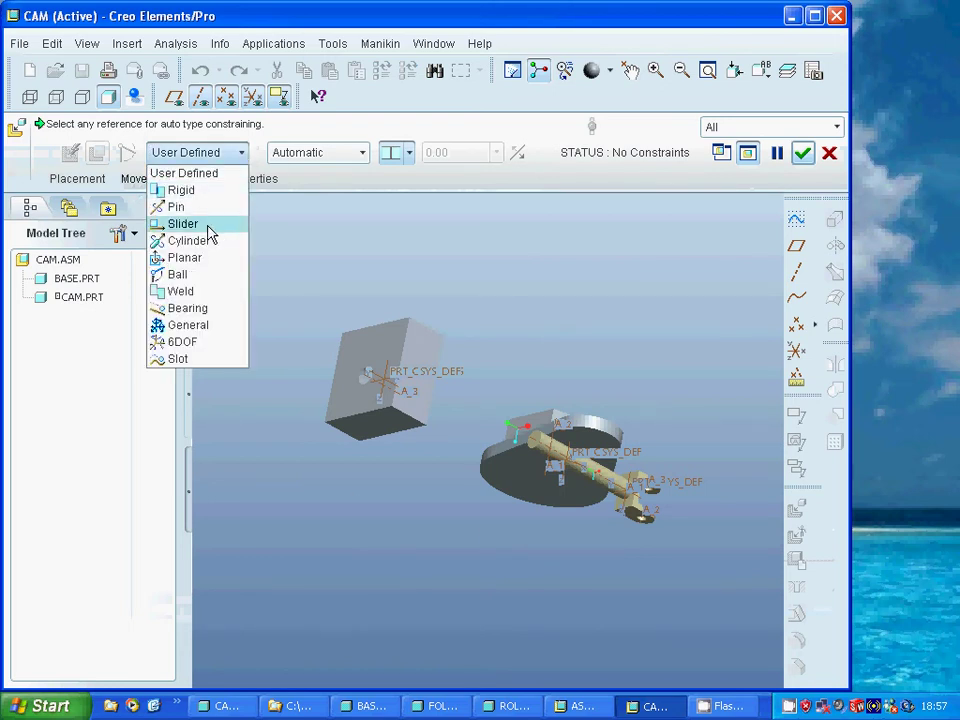
click(208, 226)
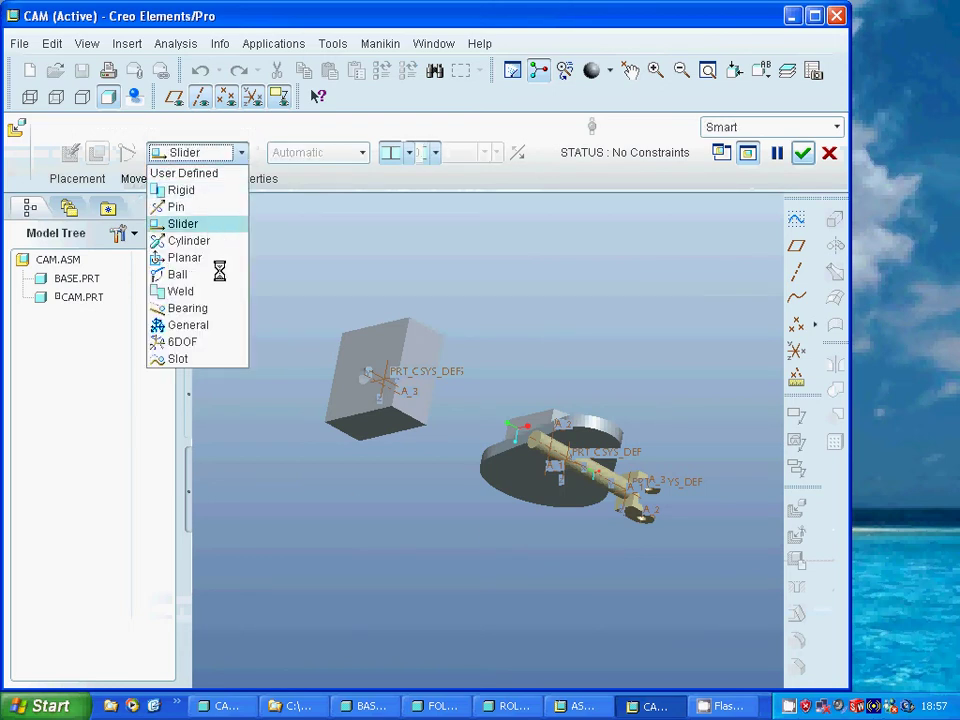
click(545, 453)
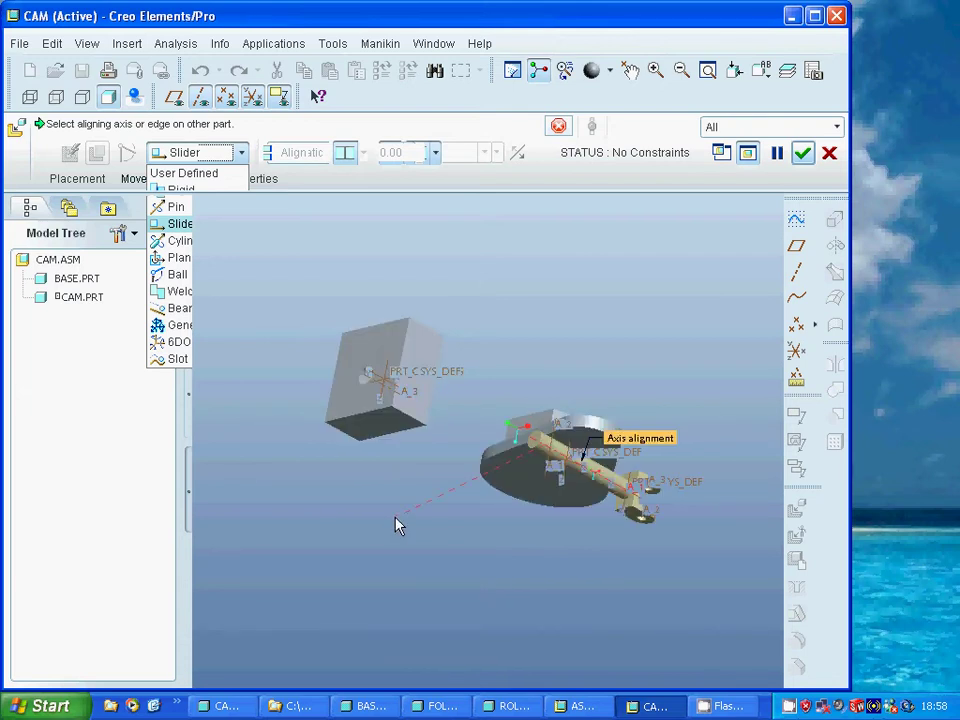
click(399, 401)
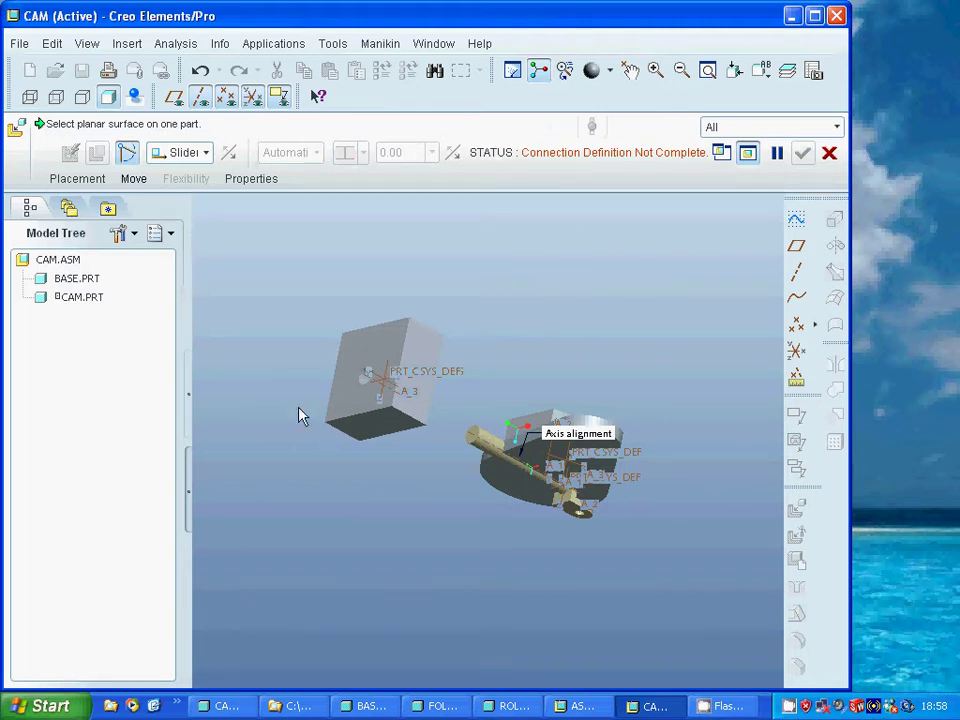
Show the datum planes, define the slider's rotation by aligning the follower's RIGHT plane with the base's RIGHT plane, and accept the placement.
click(78, 179)
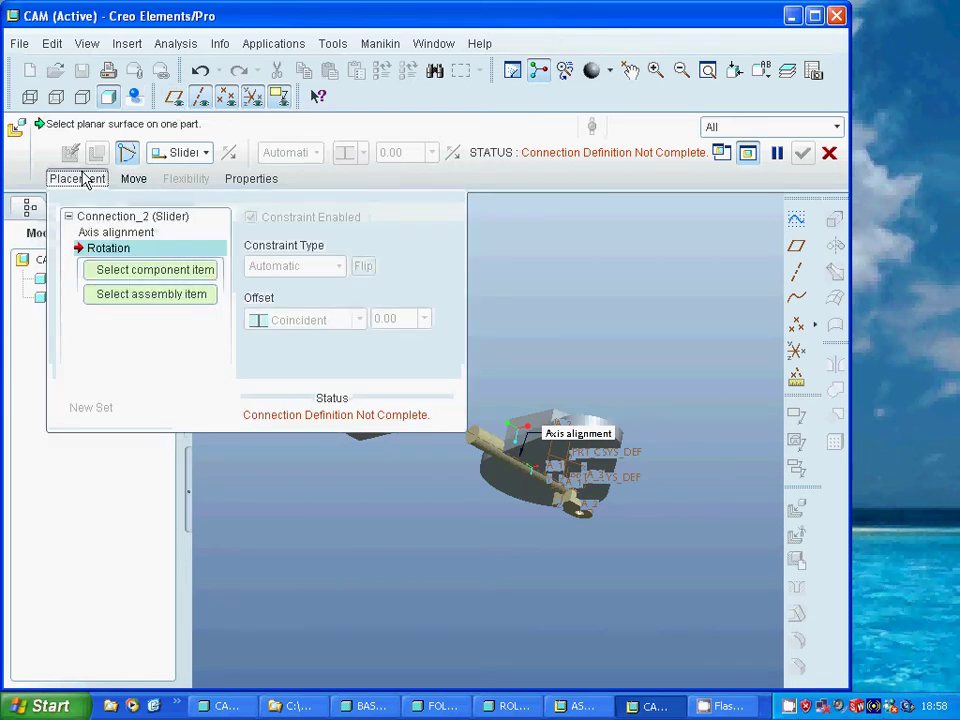
click(84, 178)
click(176, 97)
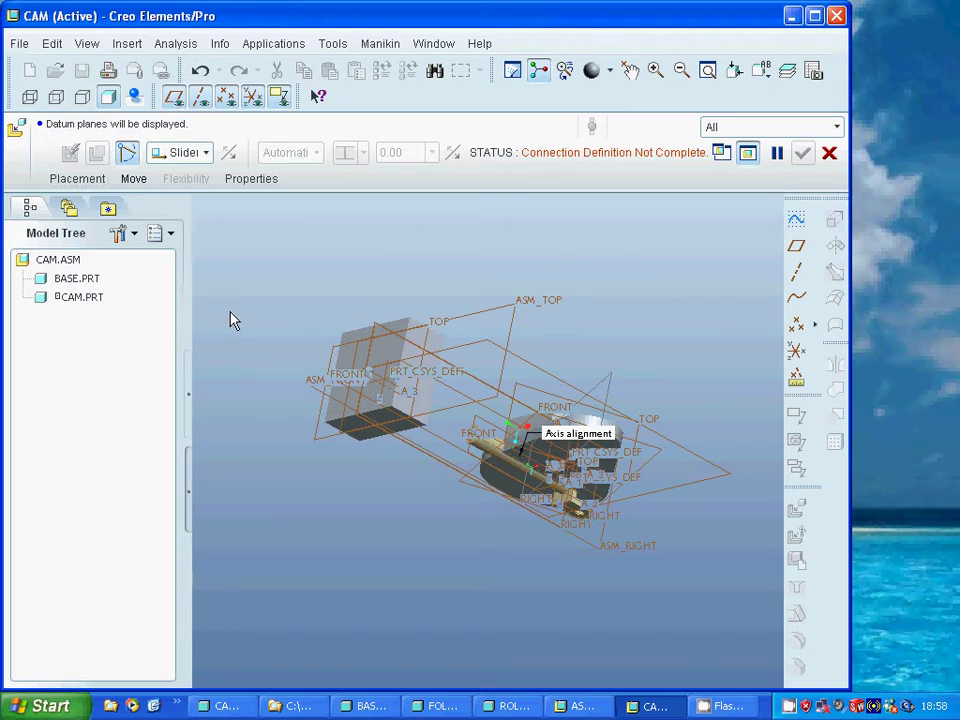
middle_drag(231, 319, 228, 291)
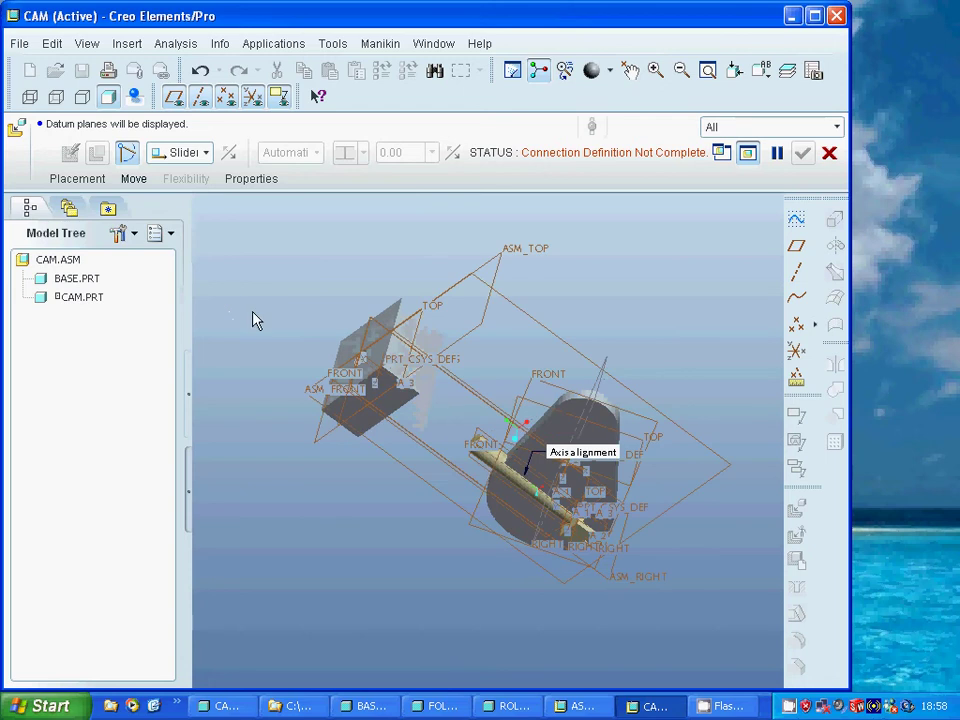
click(474, 435)
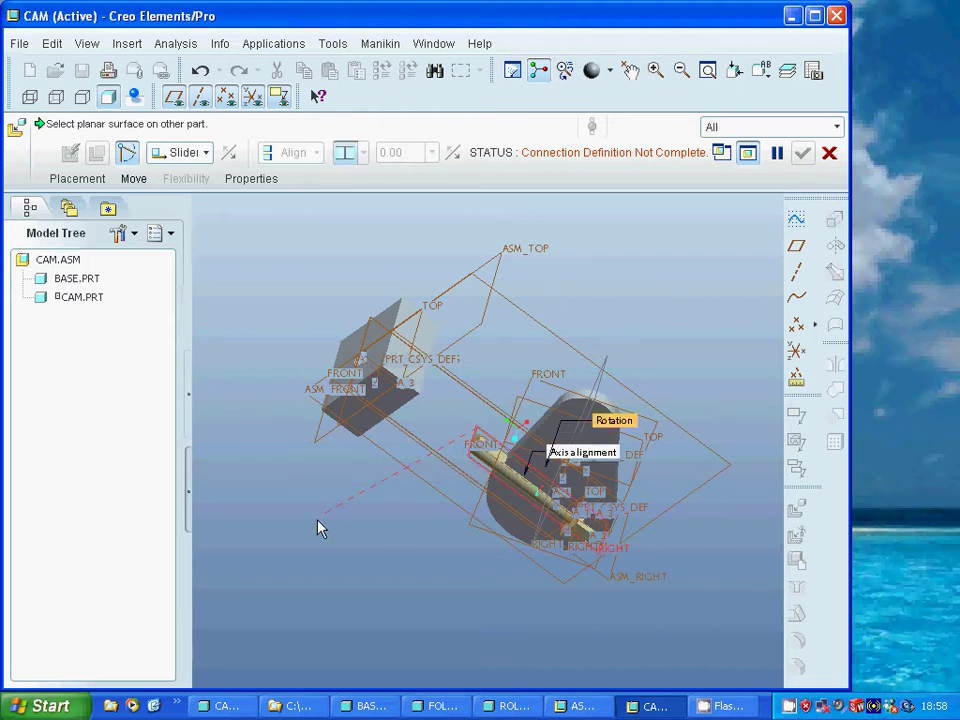
middle_drag(318, 528, 318, 530)
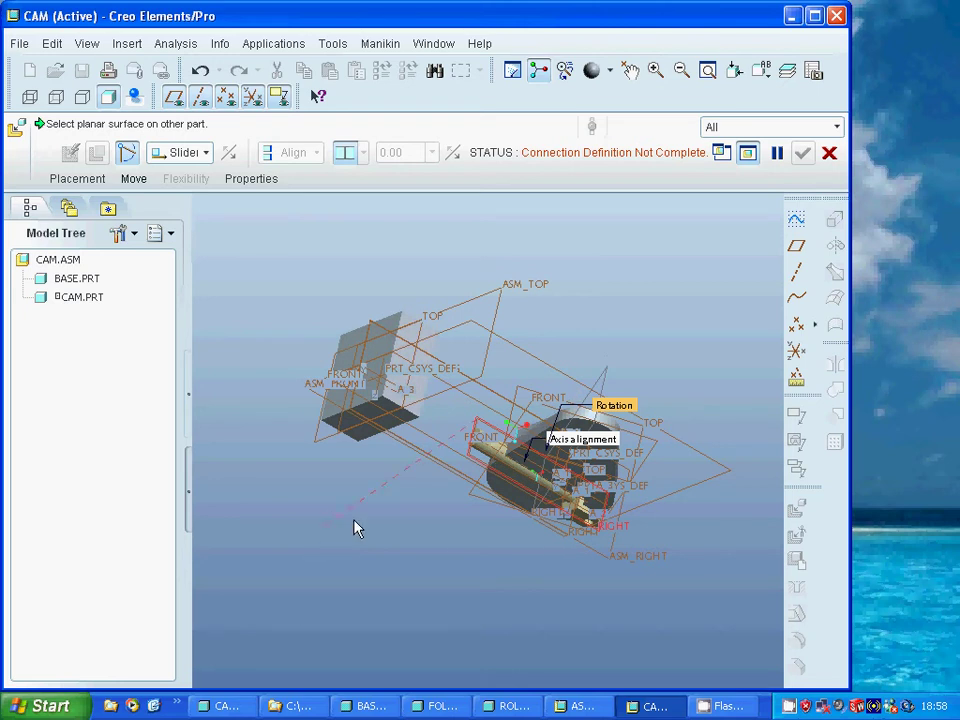
middle_drag(387, 519, 397, 527)
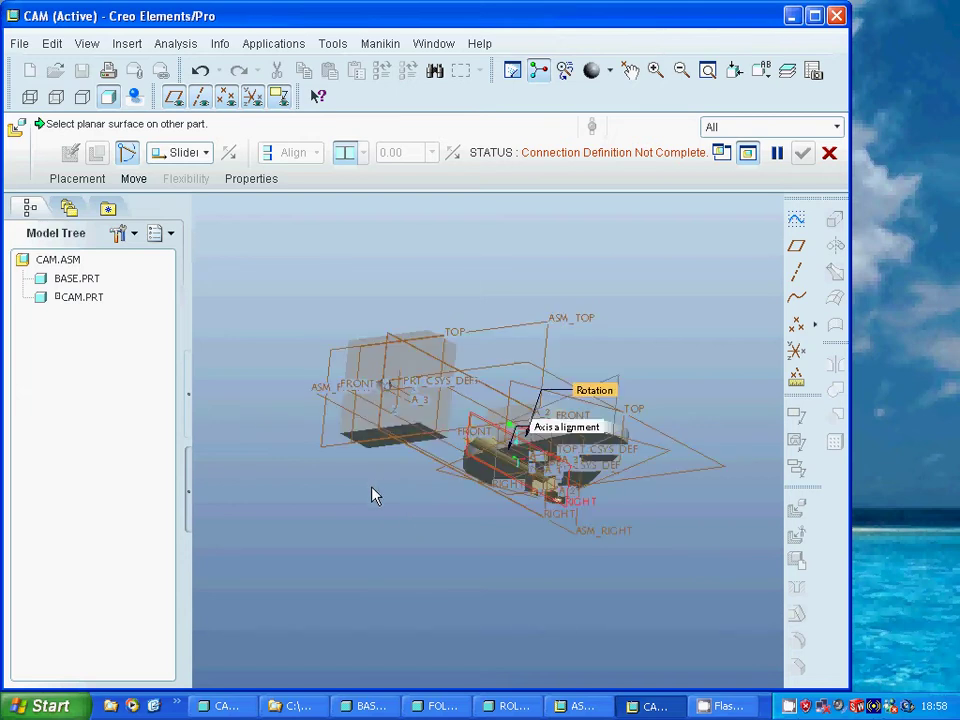
click(545, 515)
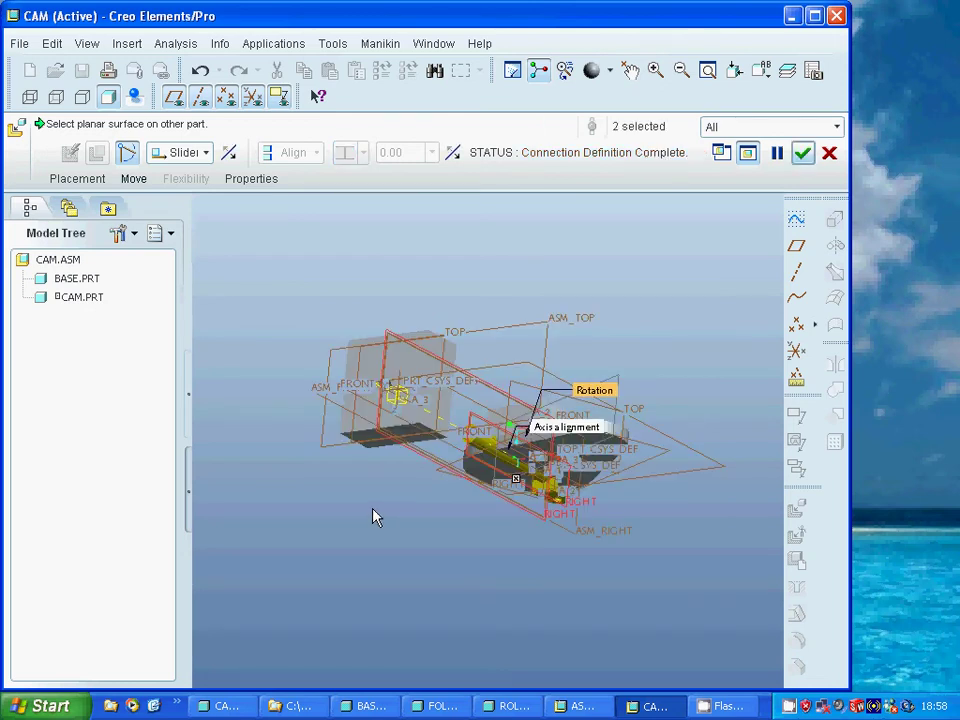
click(802, 153)
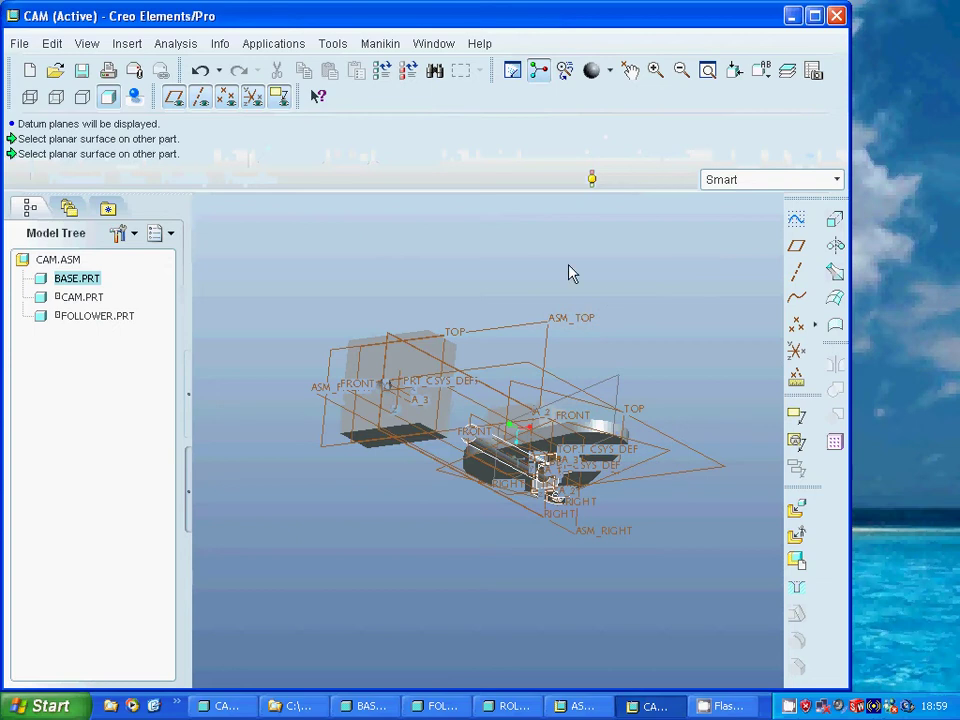
Hide the datum planes and slide the follower along its axis into the rectangular block's hole with component Drag, and finish dragging.
click(172, 97)
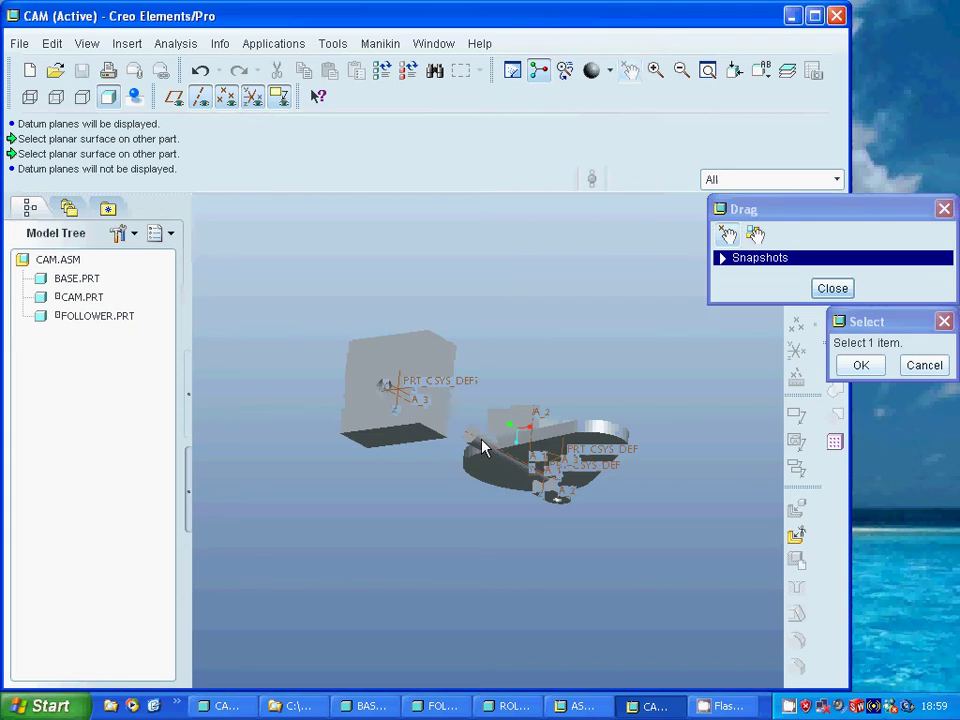
click(481, 447)
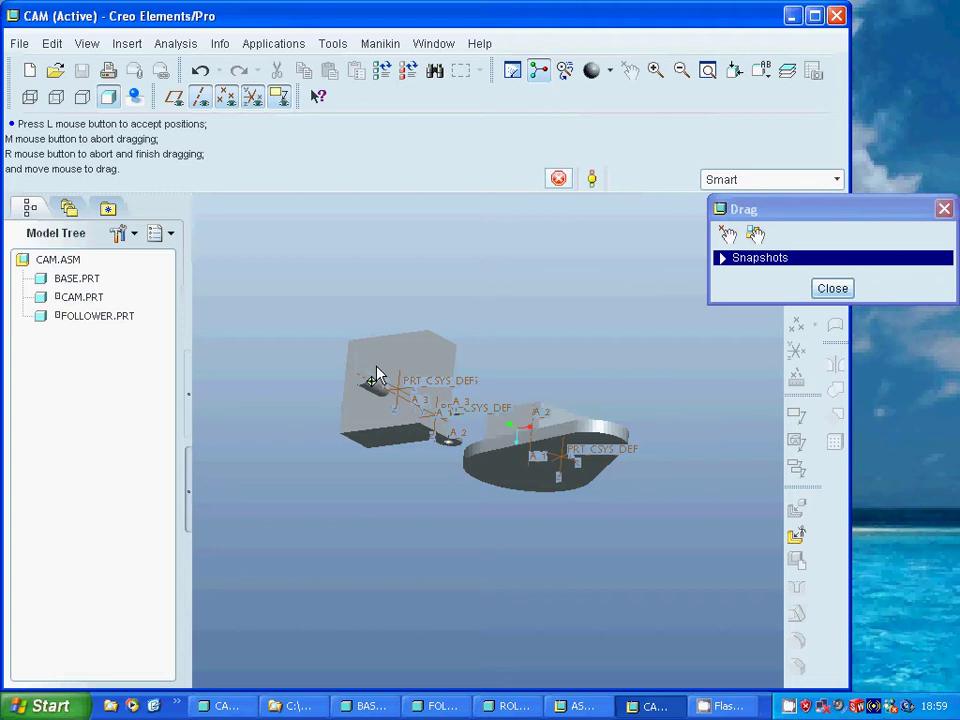
click(382, 378)
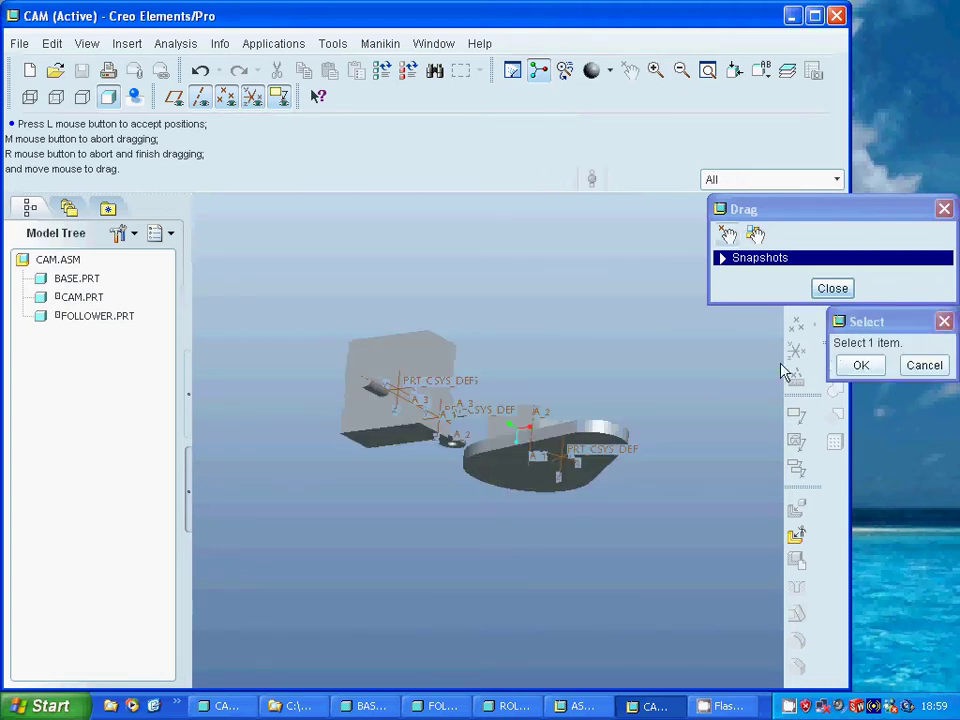
click(859, 366)
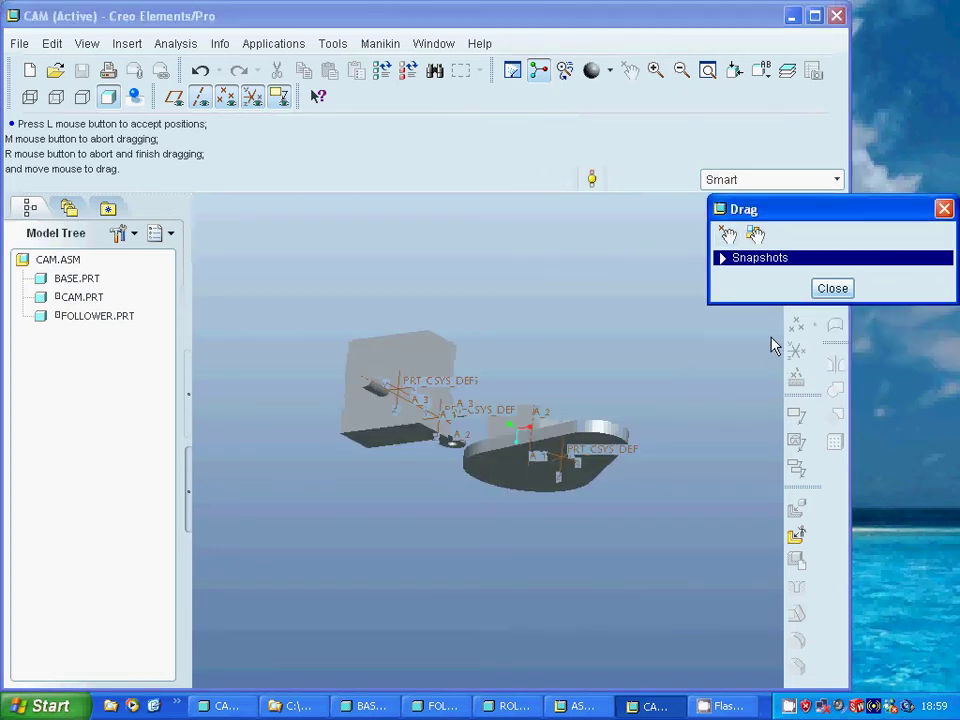
click(832, 290)
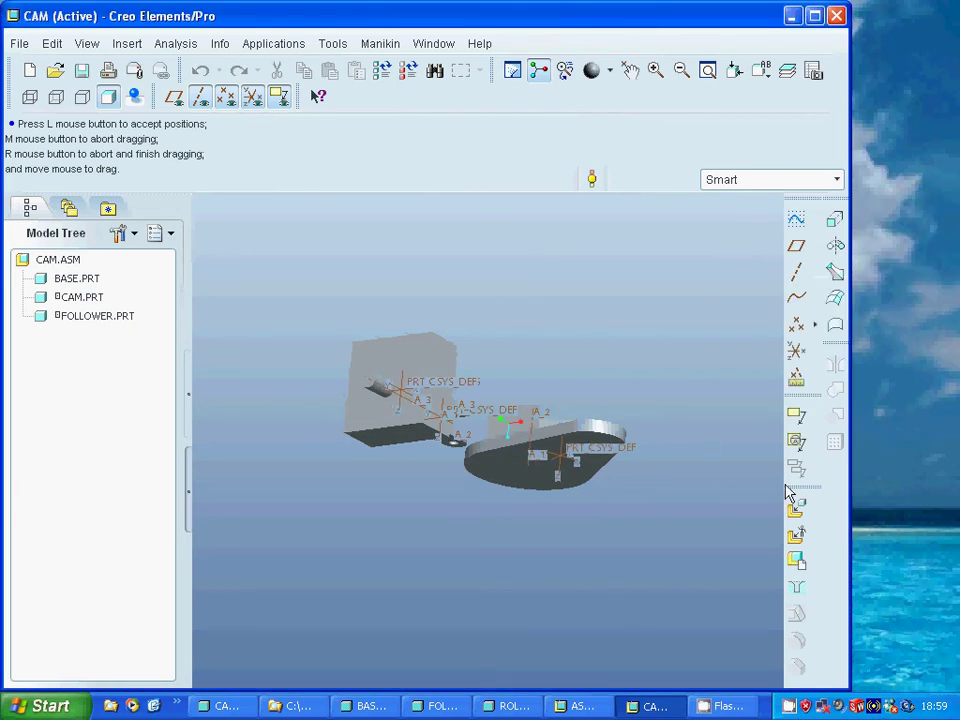
Bring roller.prt from the cam folder into the assembly as the fourth component.
click(800, 514)
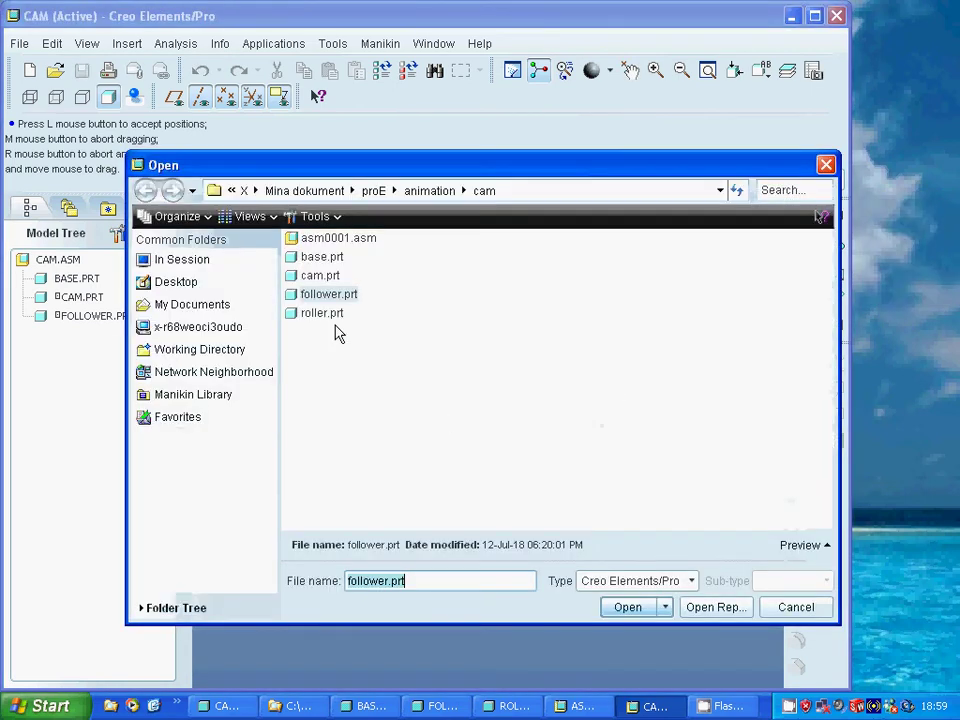
click(322, 313)
click(628, 607)
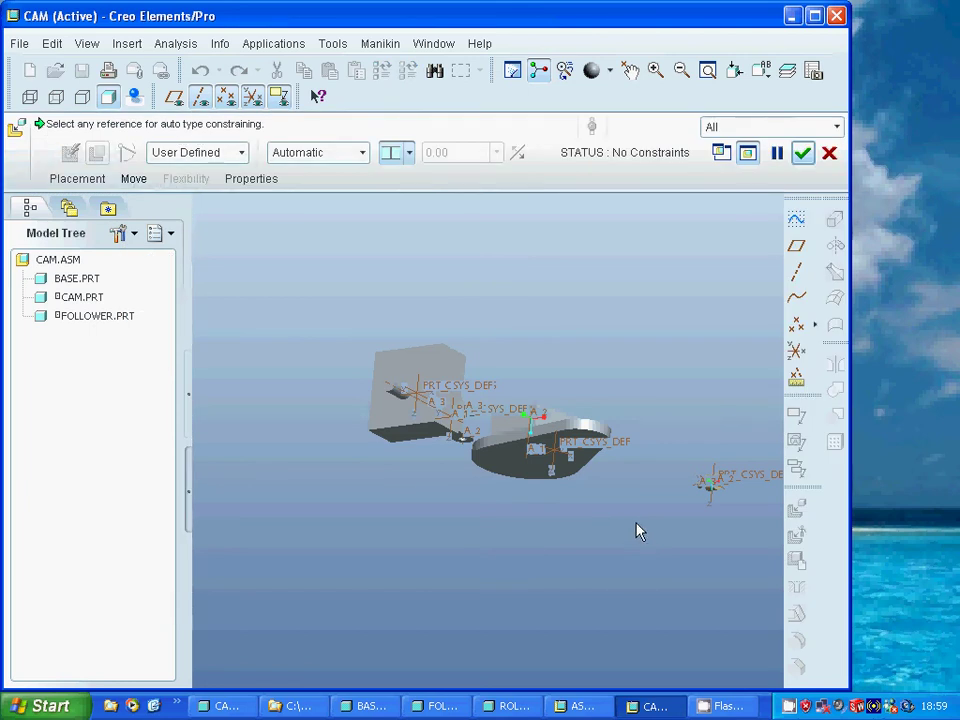
Set the roller's connection type to Pin and align its centre axis with the hole axis of the follower's fork.
click(242, 153)
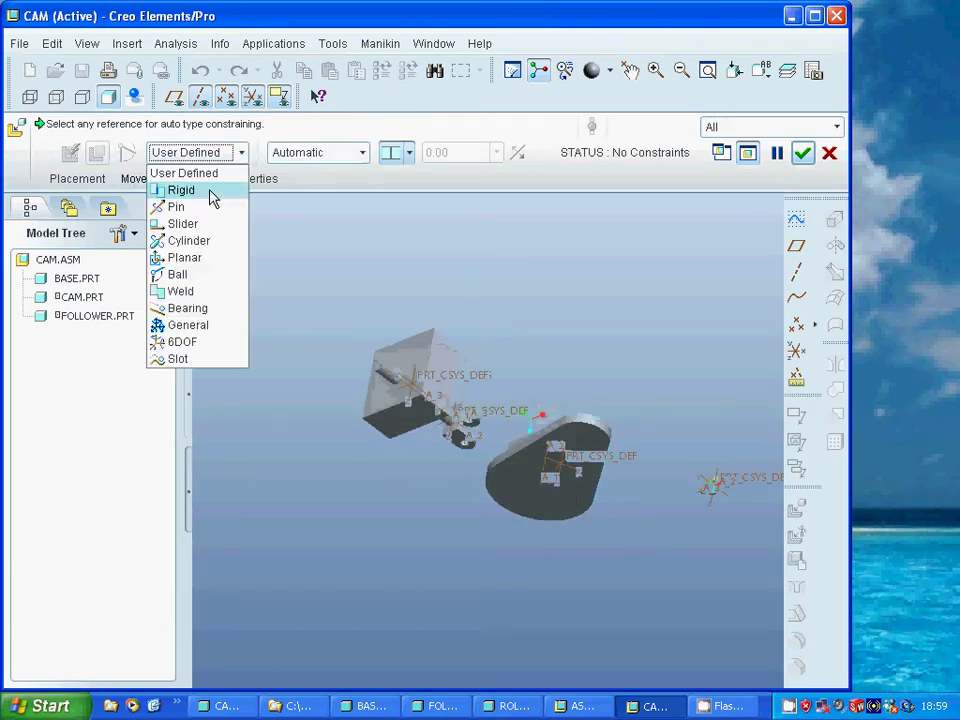
click(207, 212)
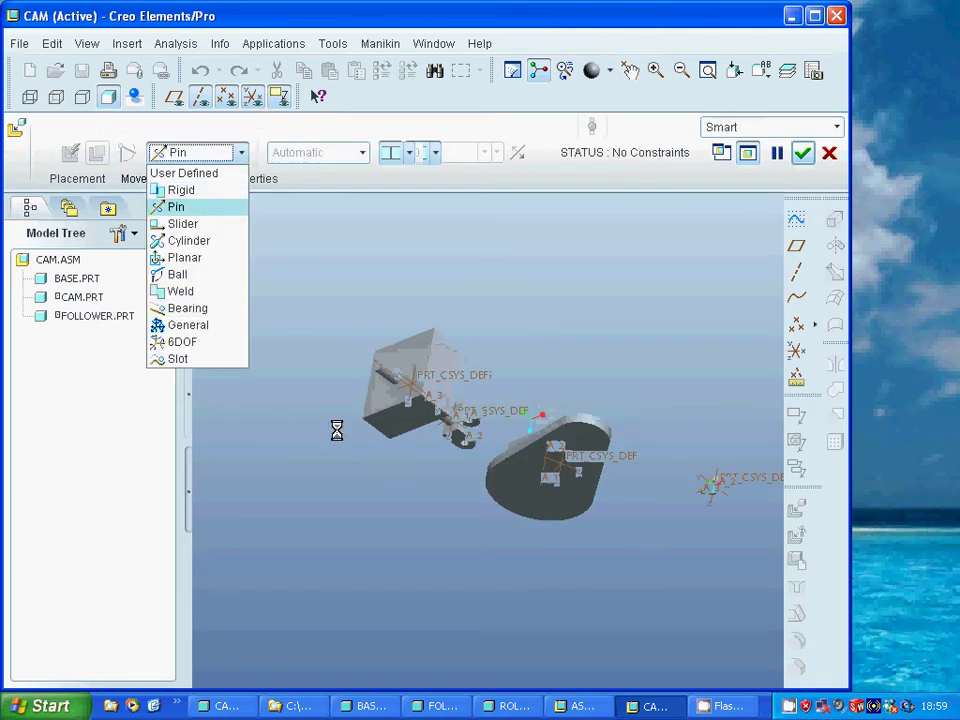
click(656, 70)
click(701, 439)
click(752, 516)
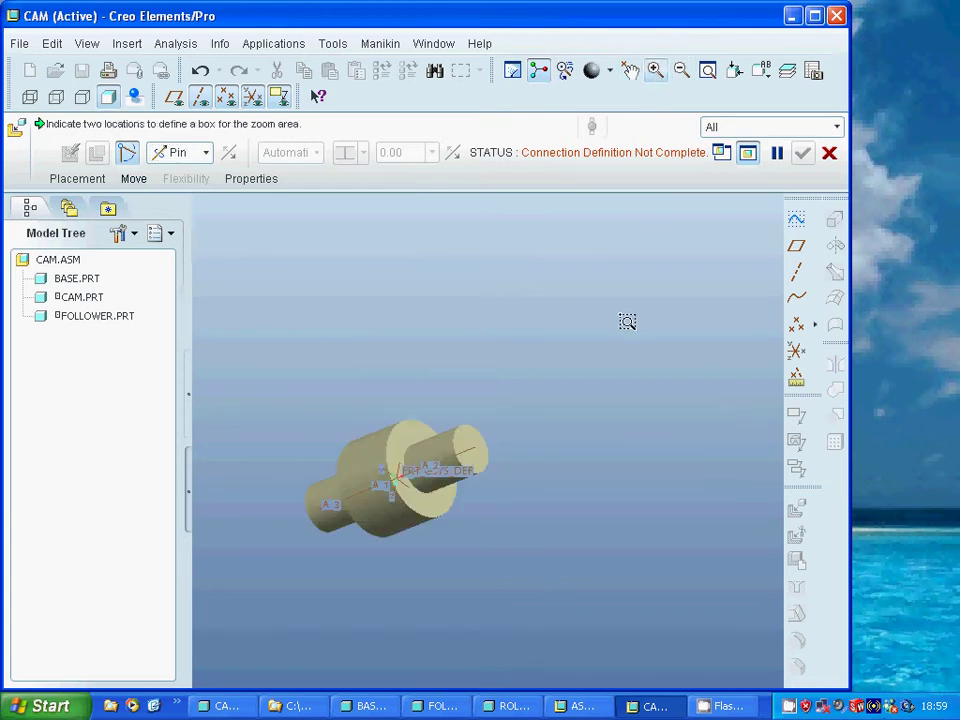
click(454, 458)
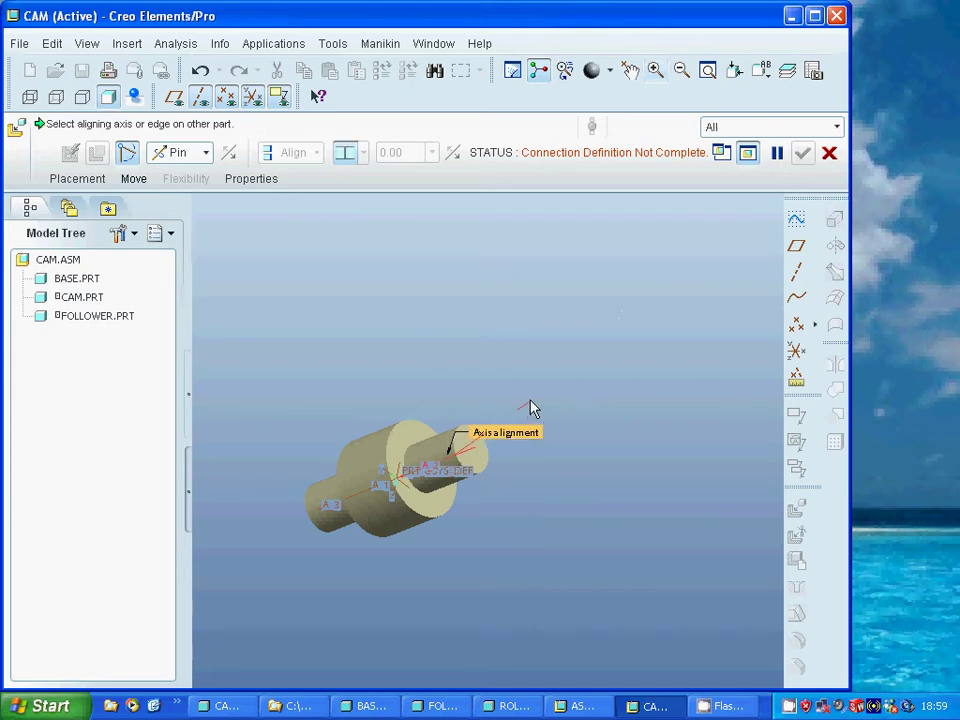
click(707, 70)
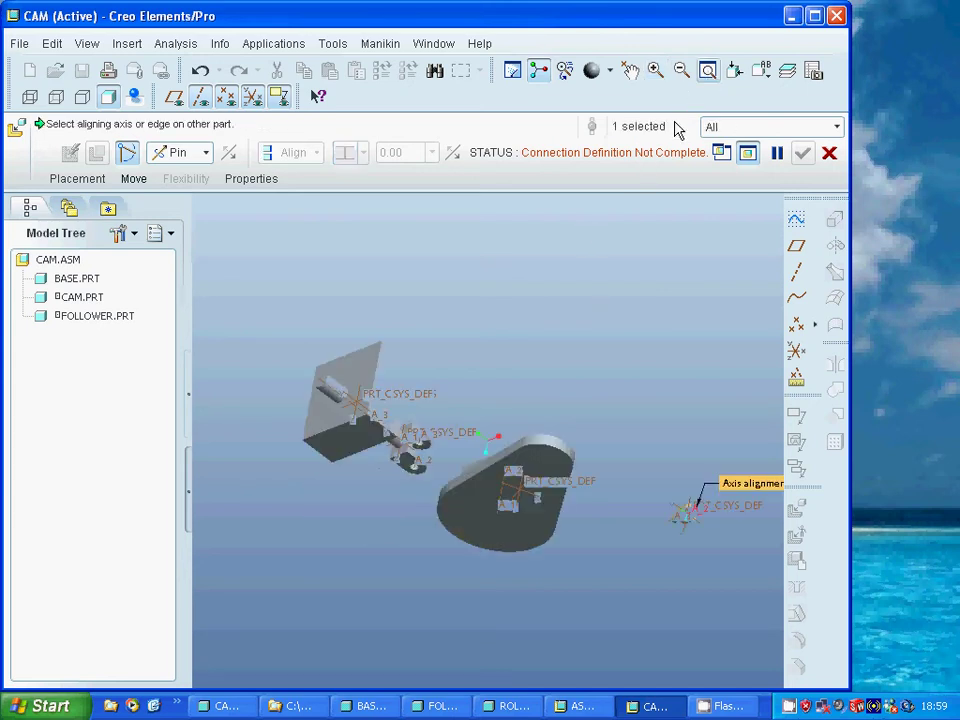
click(655, 70)
click(372, 398)
click(577, 512)
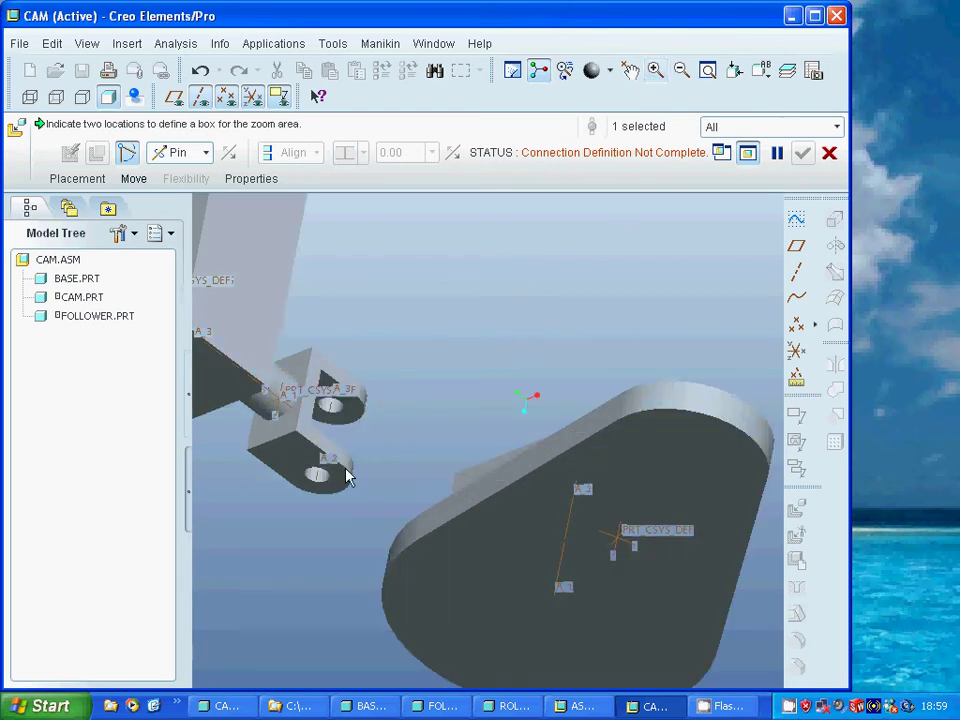
click(318, 494)
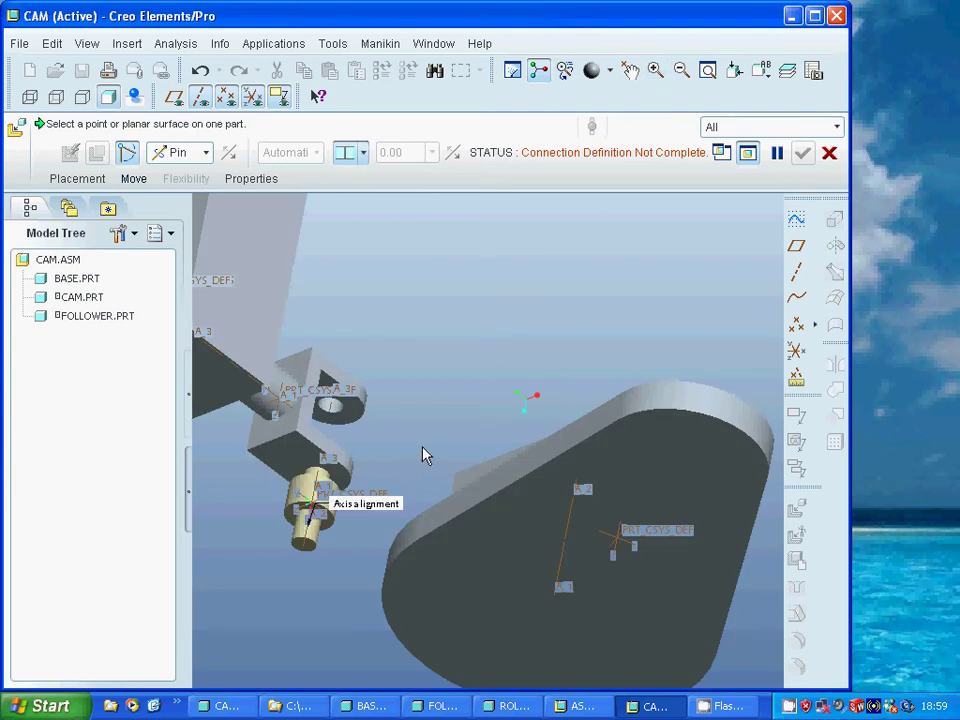
Complete the pin's translation by aligning the roller's end face with the outer face of the follower's fork arm, and accept the placement.
middle_drag(425, 452, 398, 484)
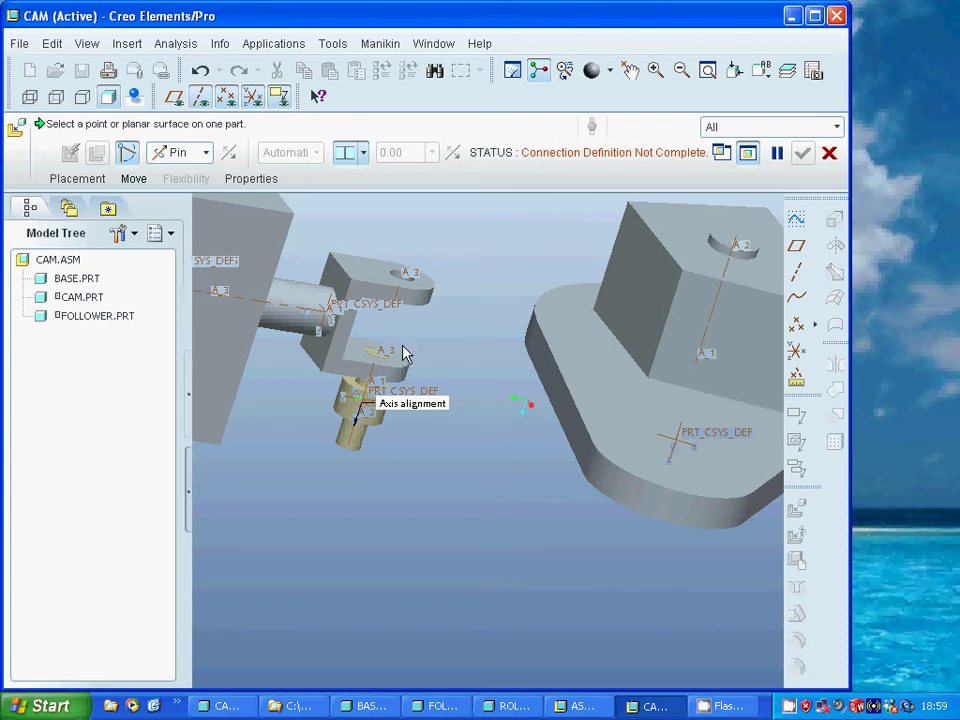
click(388, 280)
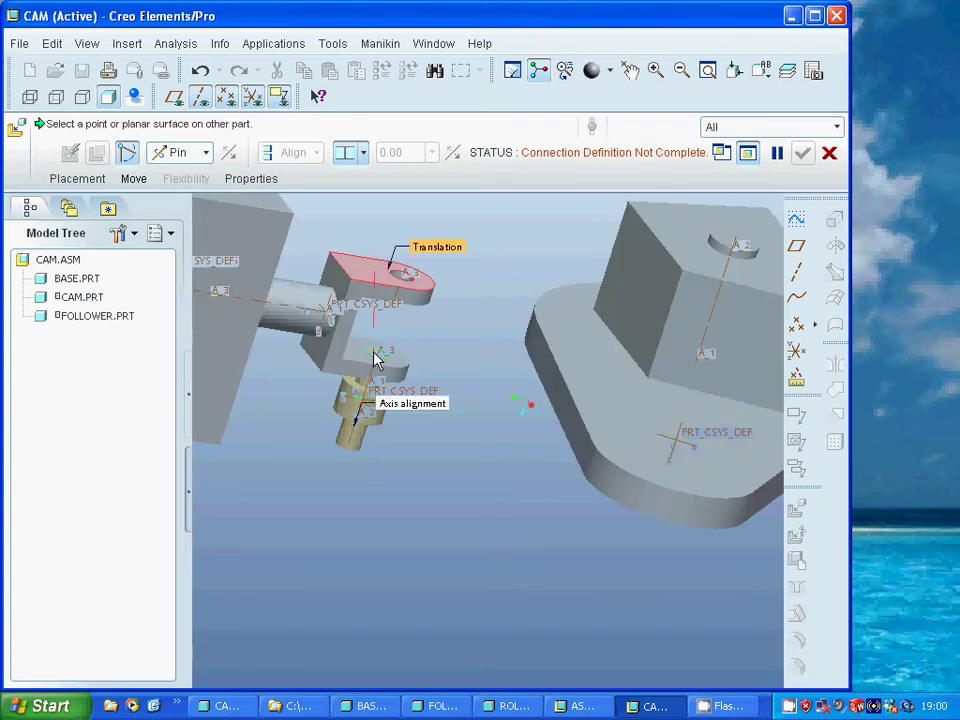
click(376, 360)
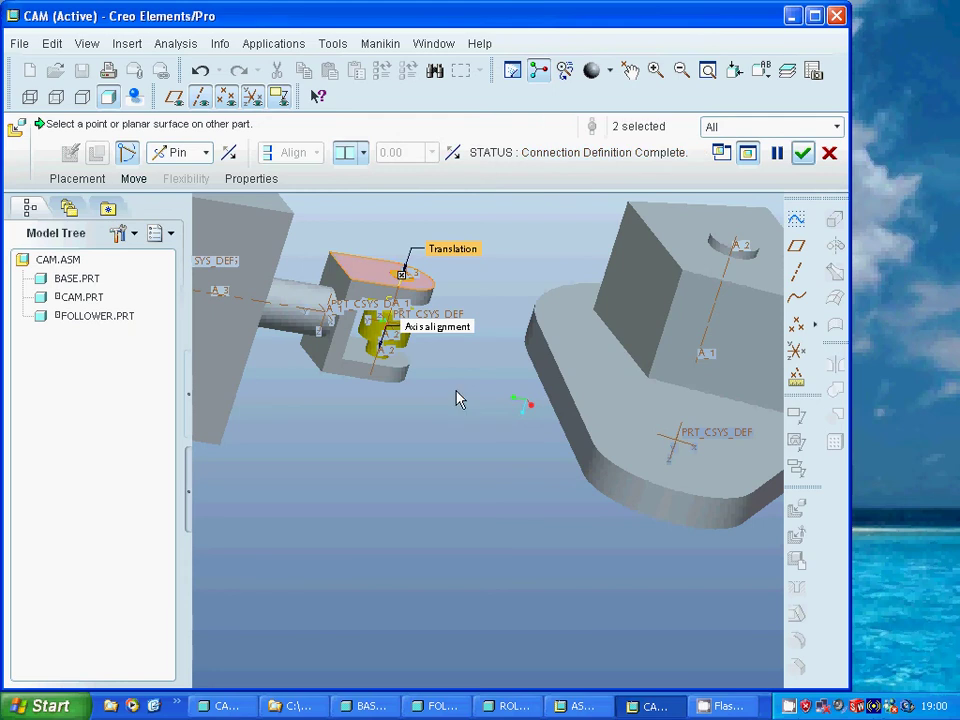
middle_drag(456, 399, 600, 272)
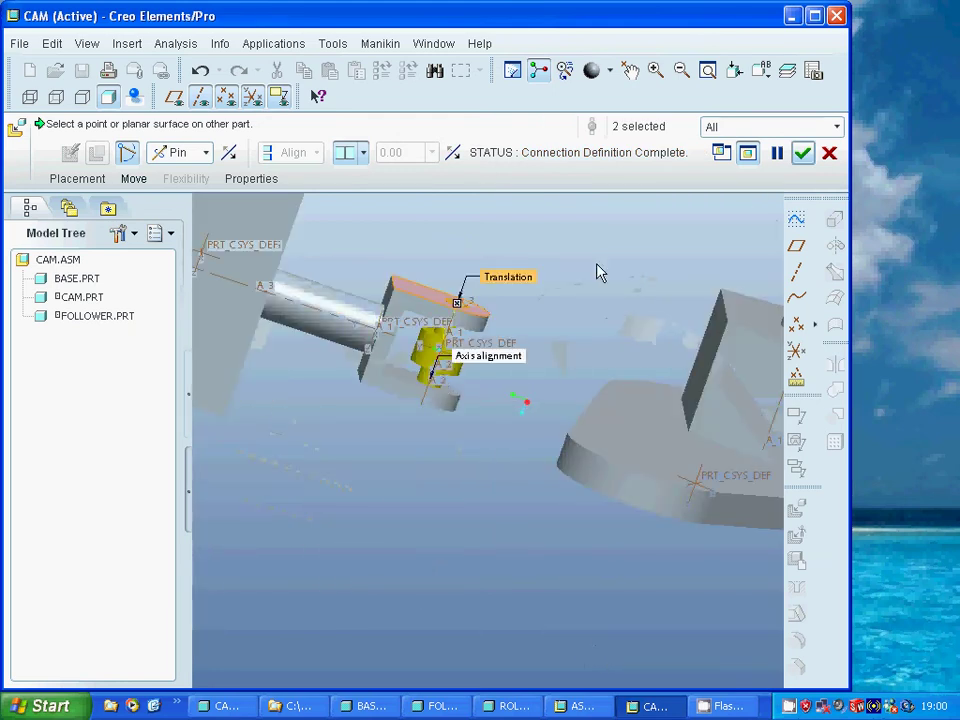
click(802, 153)
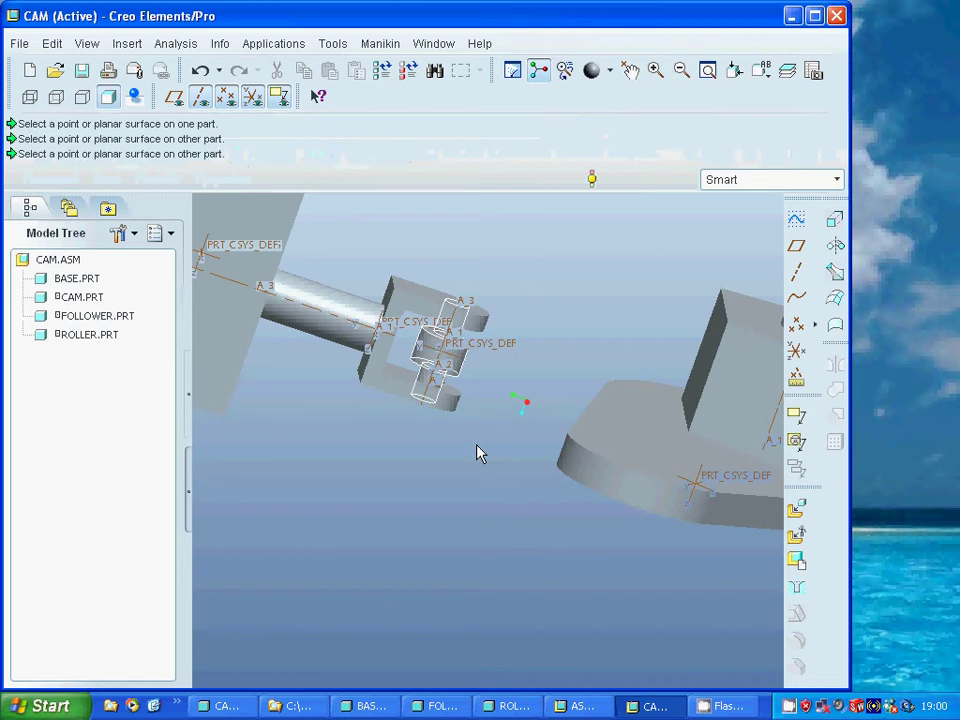
Slide the follower along its axis out of the rectangular block toward the cam with component Drag, and finish dragging.
click(630, 70)
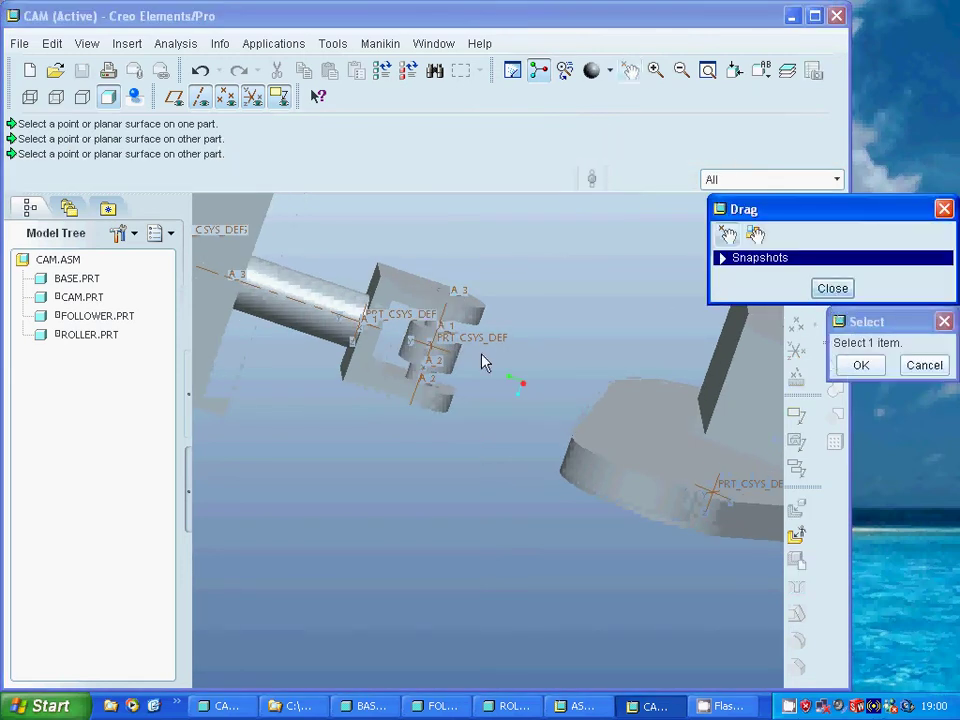
click(338, 314)
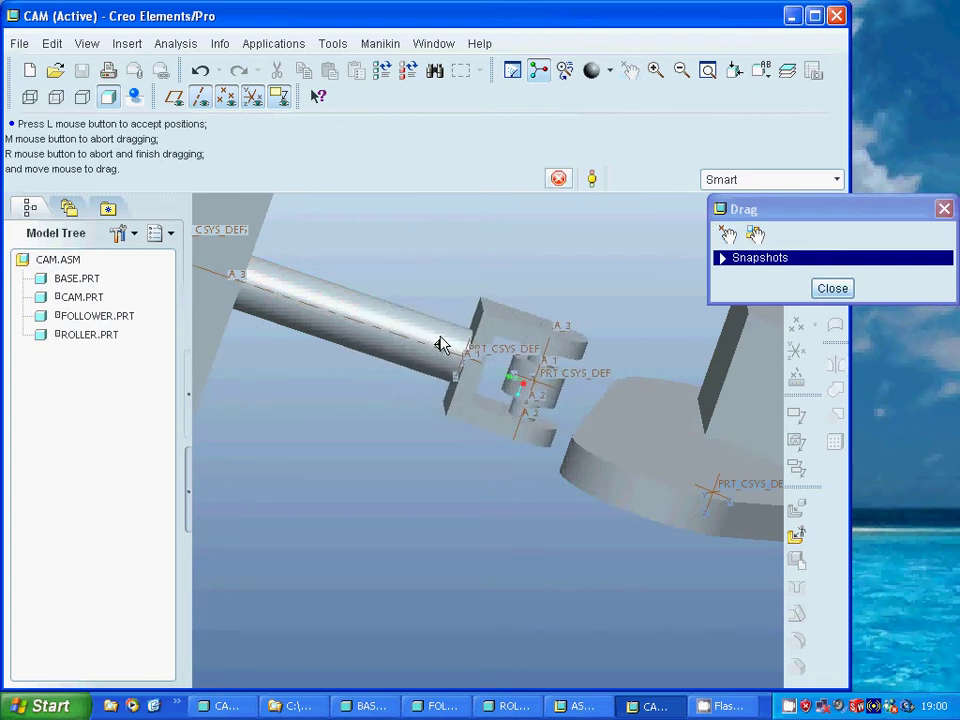
click(424, 341)
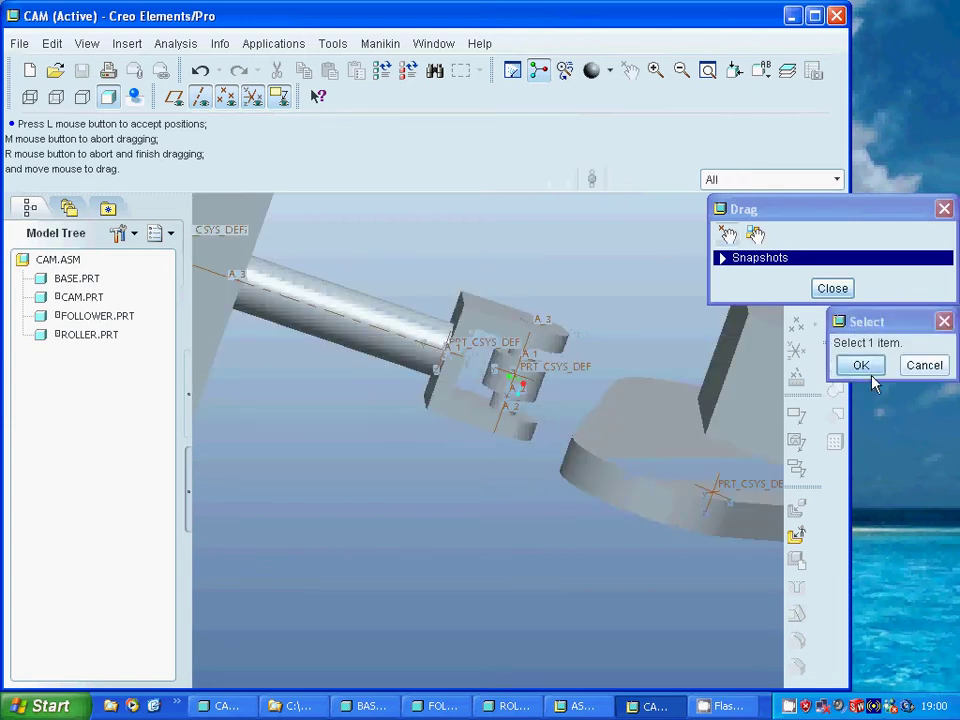
click(858, 367)
click(833, 288)
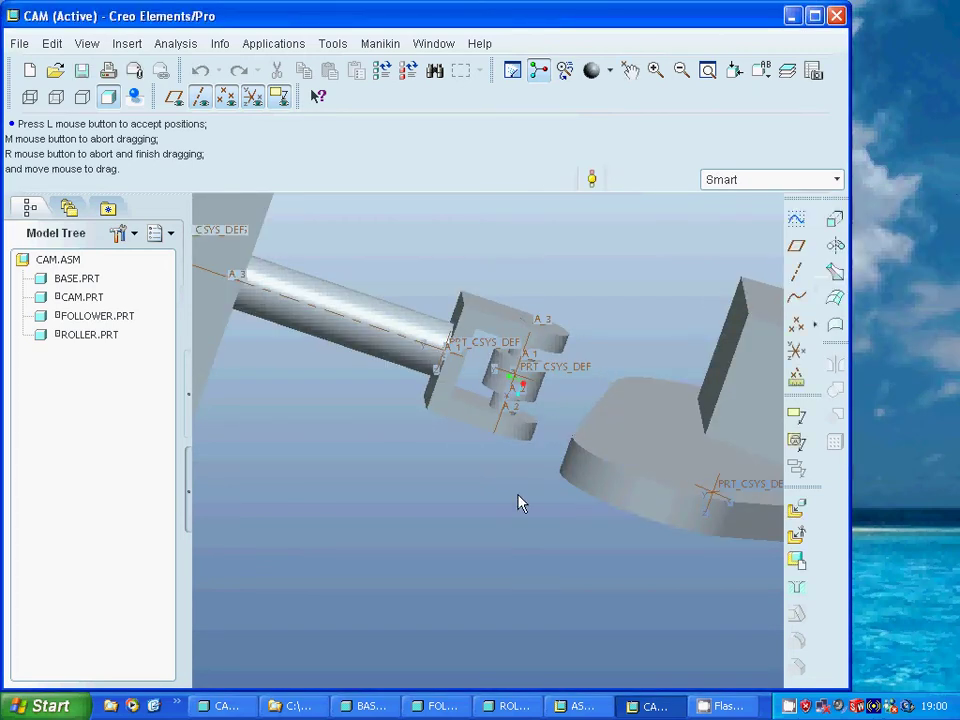
Switch to the Mechanism application and start a cam-follower connection with the cam's whole autoselected rim as Cam1.
middle_drag(502, 466, 528, 472)
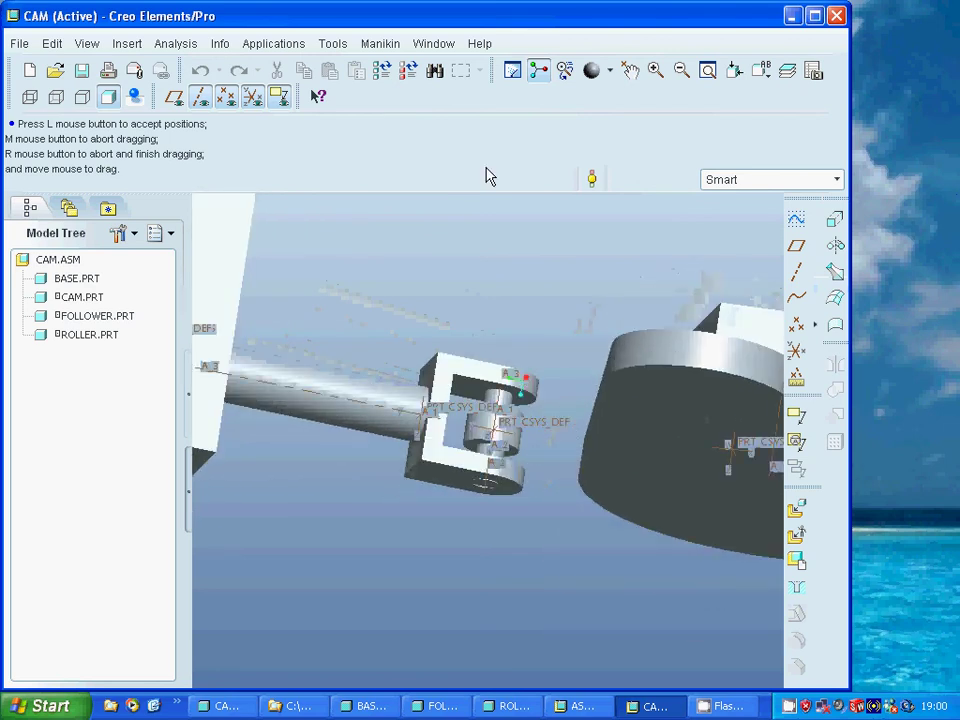
click(273, 43)
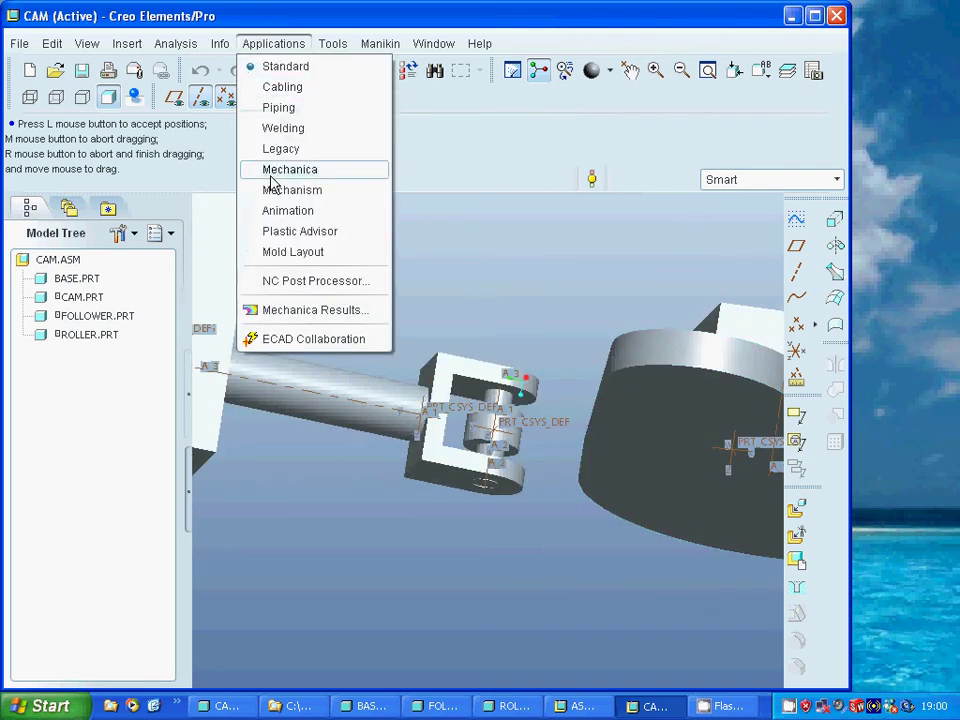
click(300, 191)
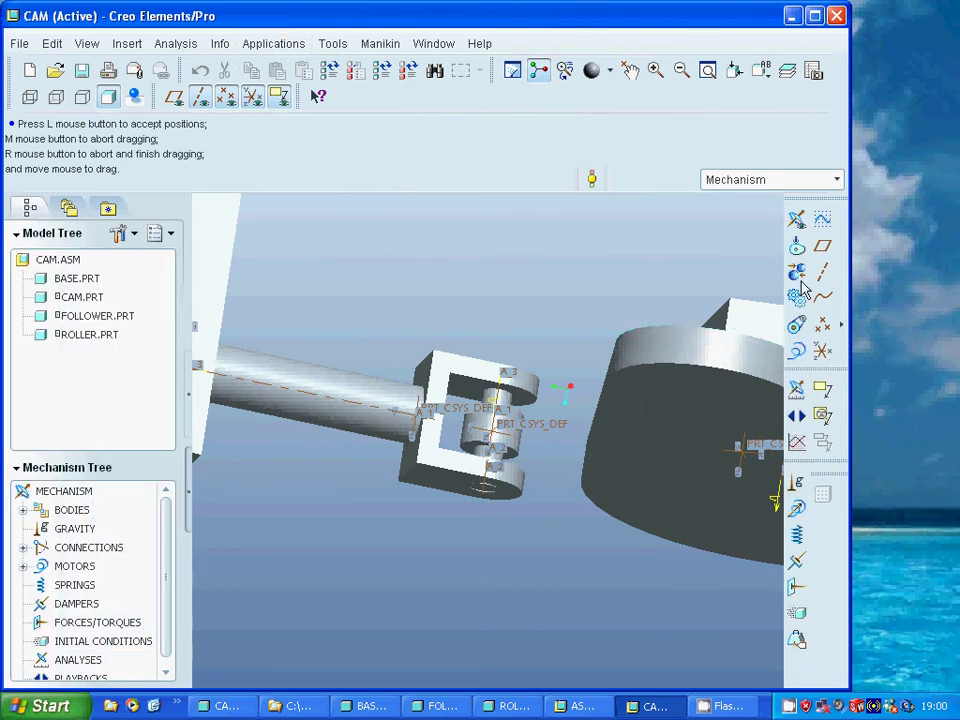
click(797, 250)
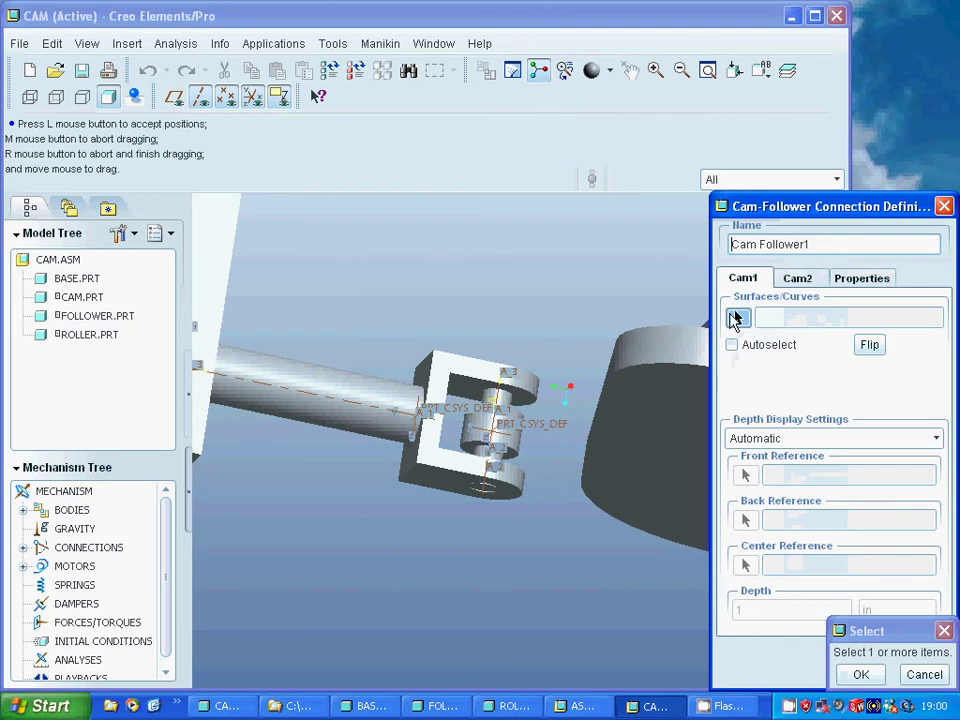
click(731, 344)
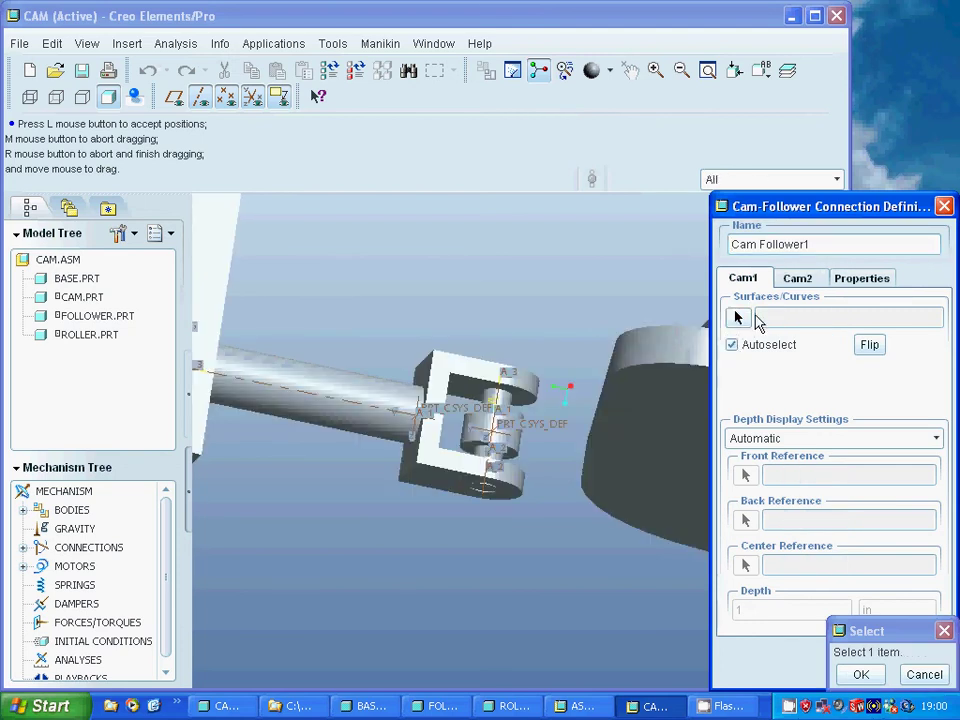
click(677, 358)
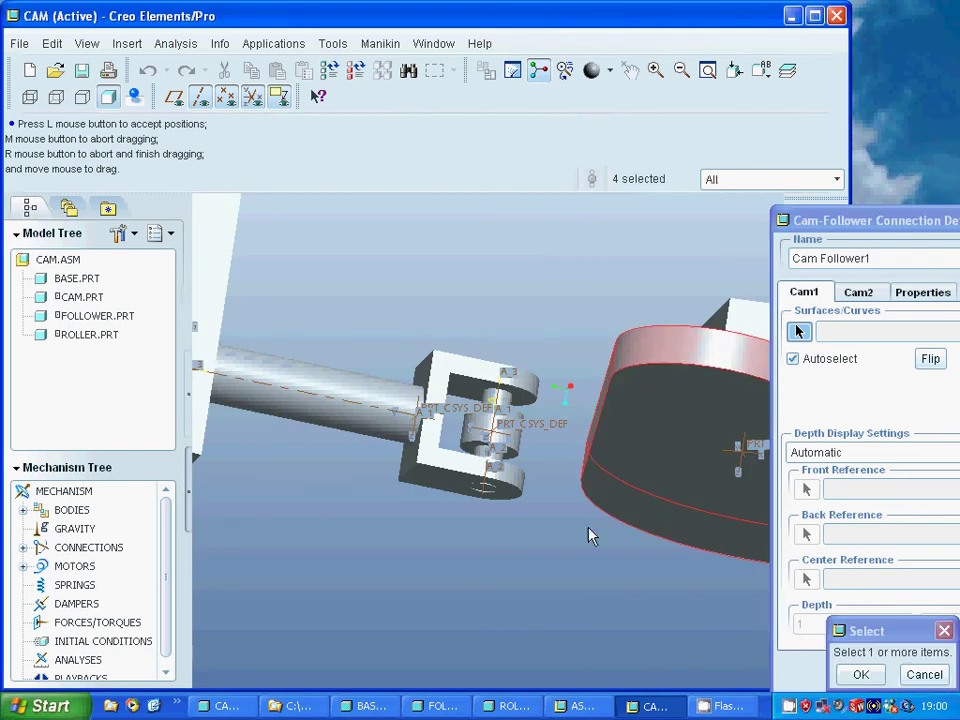
scroll(564, 486, up, 5)
middle_drag(556, 440, 640, 527)
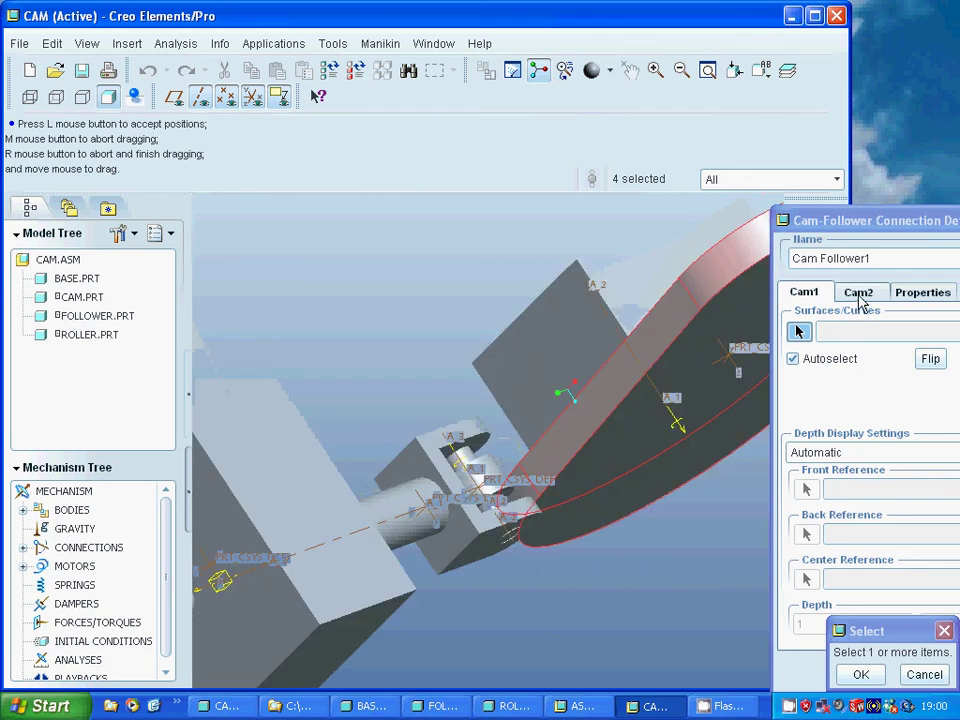
click(866, 676)
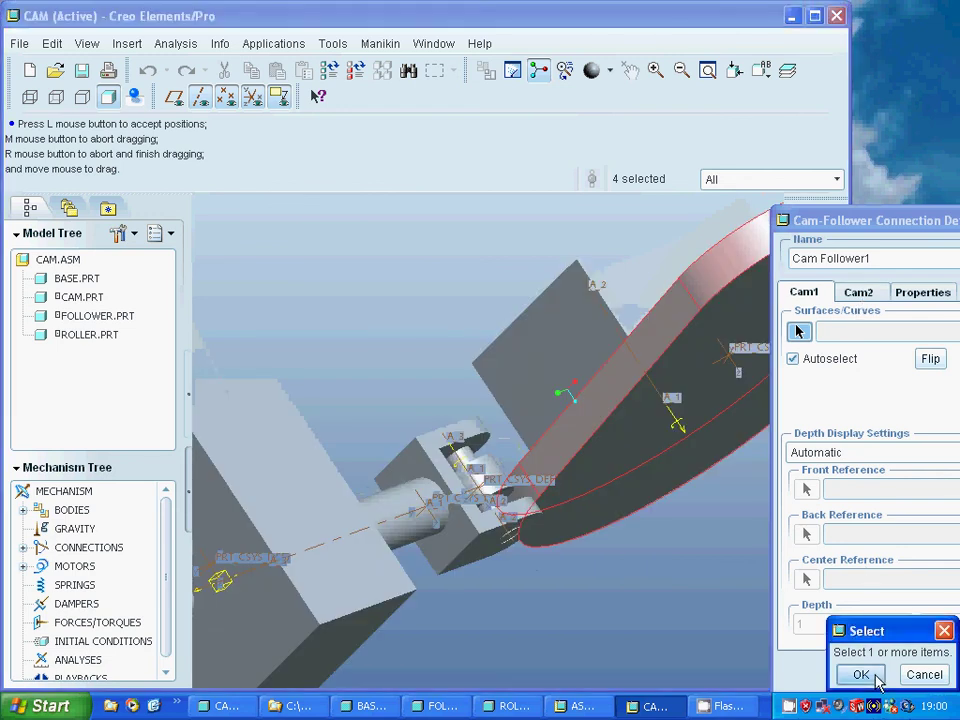
Set the roller's autoselected cylindrical surface as Cam2, hiding coordinate systems for a clear pick, and accept the cam-follower connection.
click(859, 294)
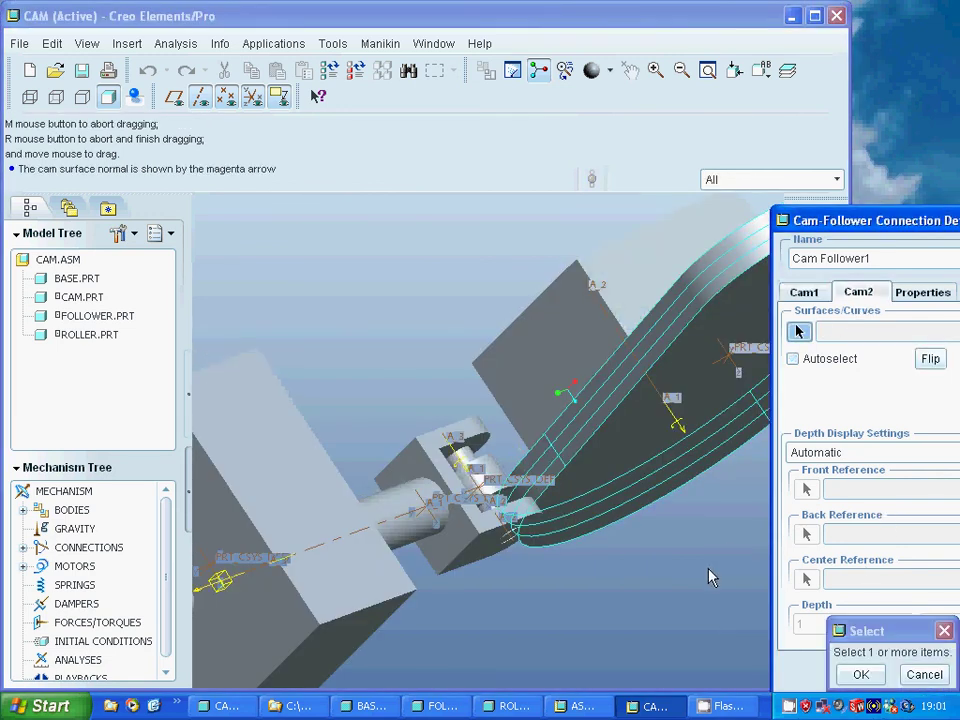
middle_drag(696, 579, 668, 587)
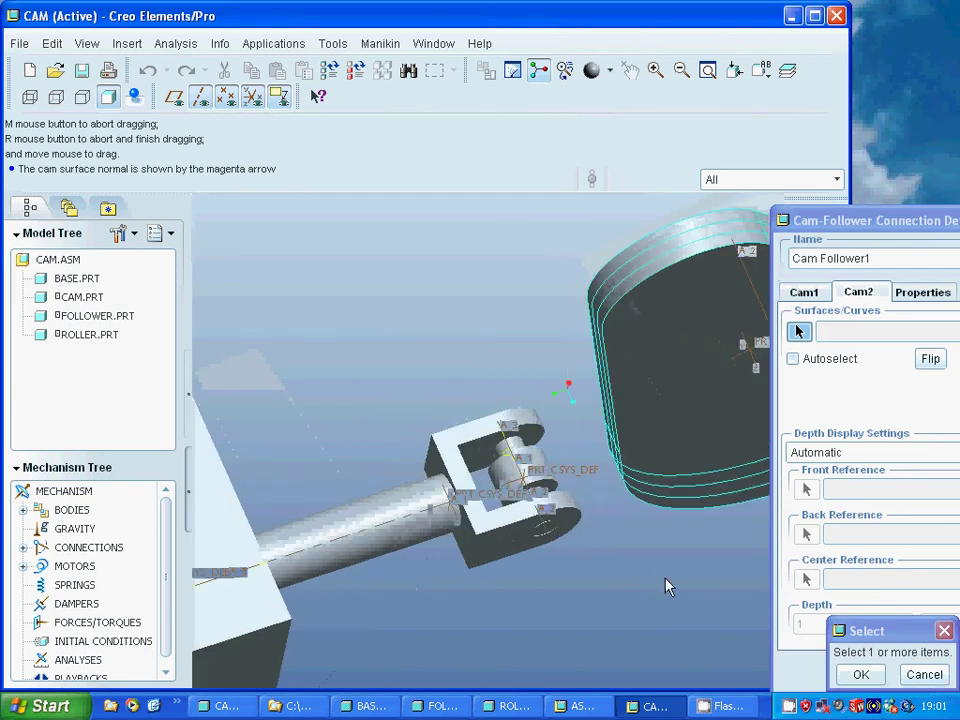
click(793, 359)
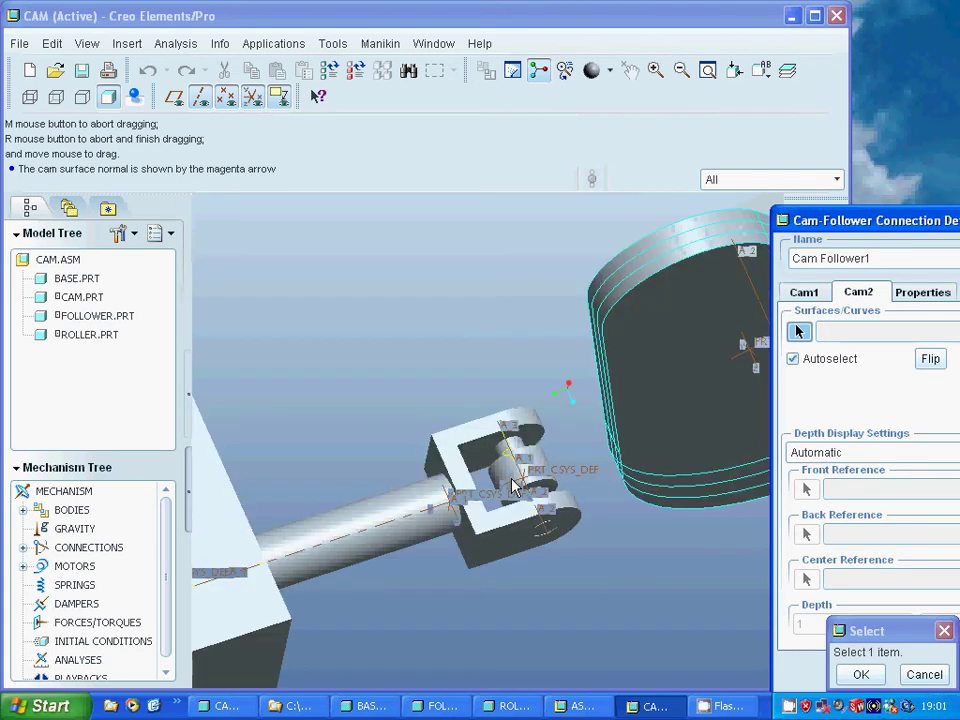
middle_drag(600, 519, 591, 455)
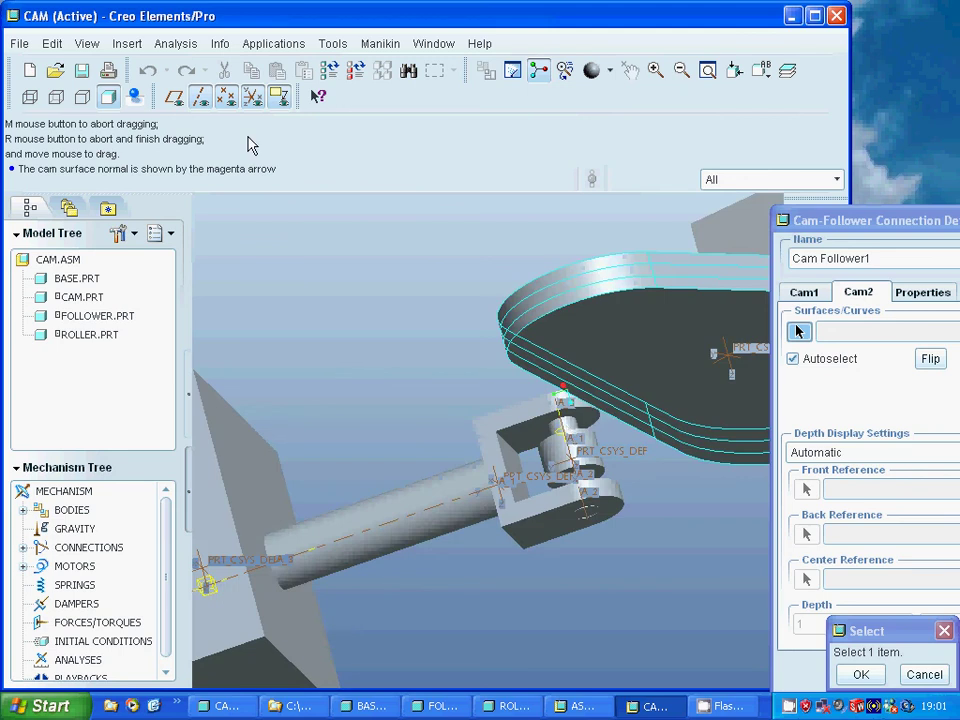
click(278, 96)
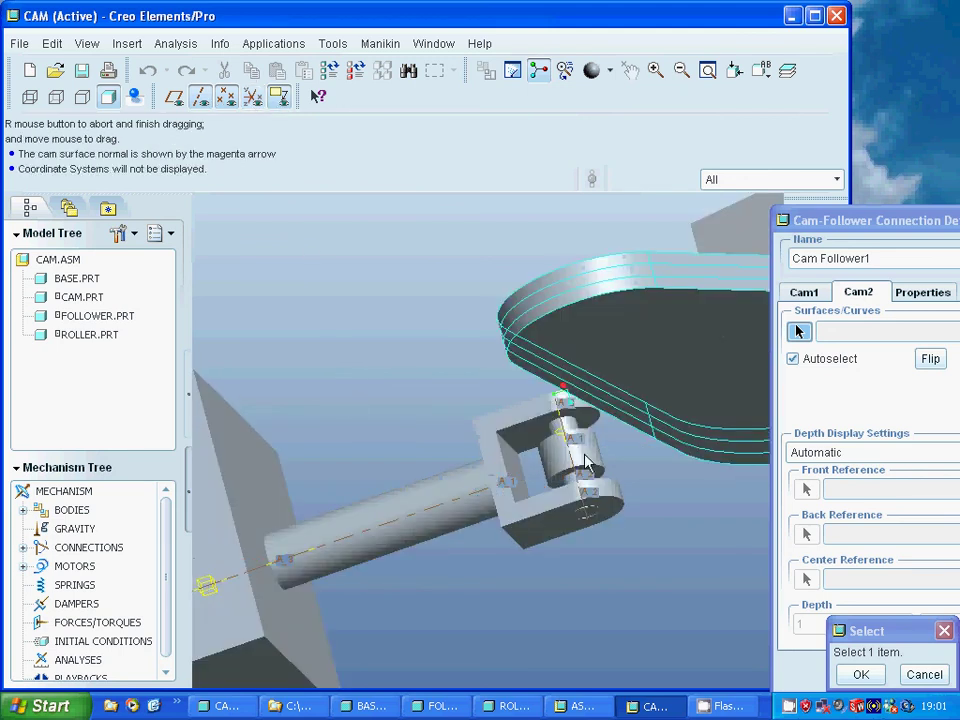
click(594, 460)
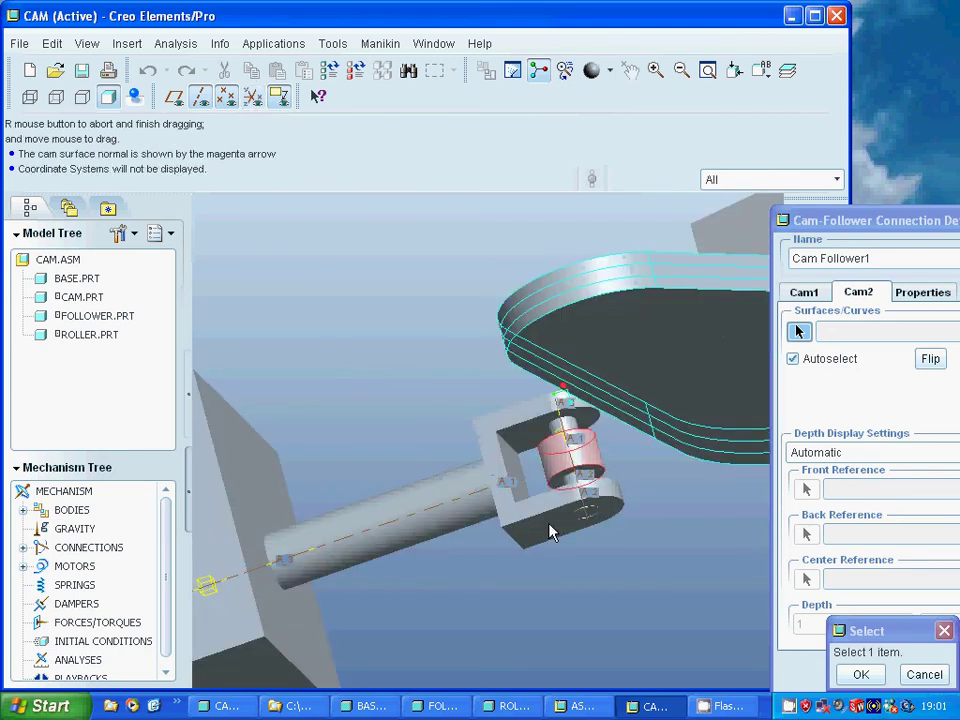
click(860, 674)
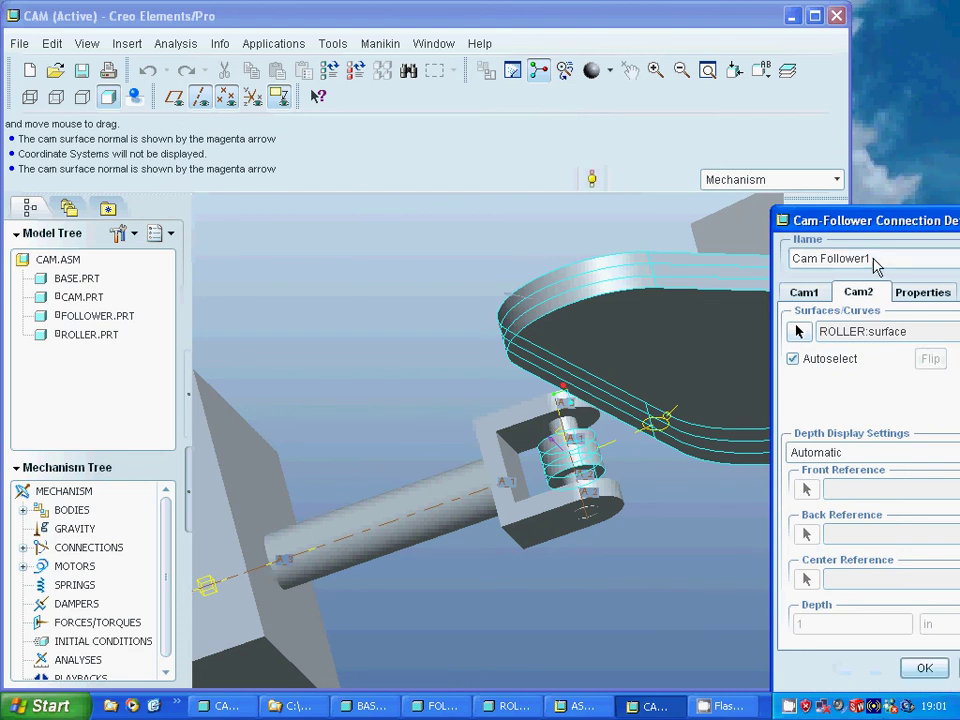
drag(880, 230, 830, 222)
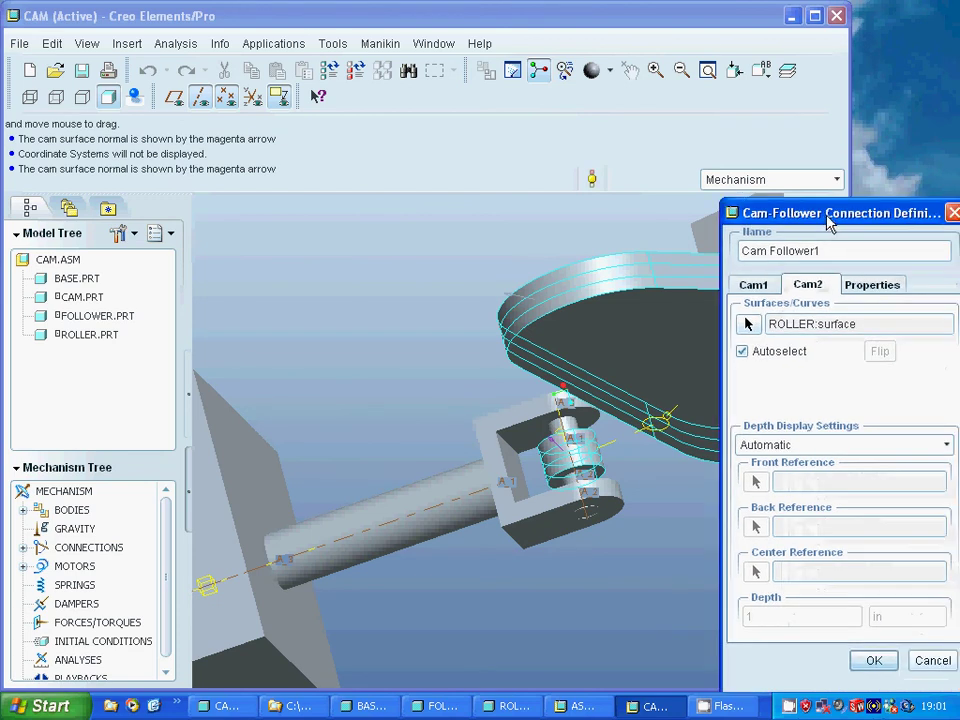
click(875, 663)
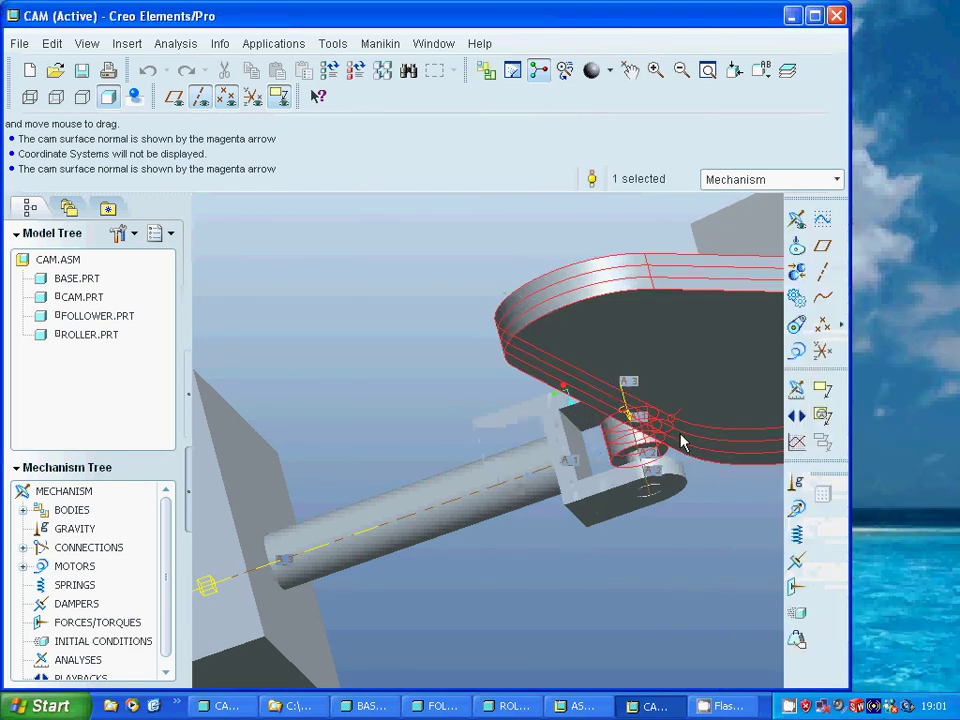
Start a servo motor definition and choose the cam's pin rotation axis as the driven motion axis.
middle_drag(568, 555, 590, 592)
click(590, 592)
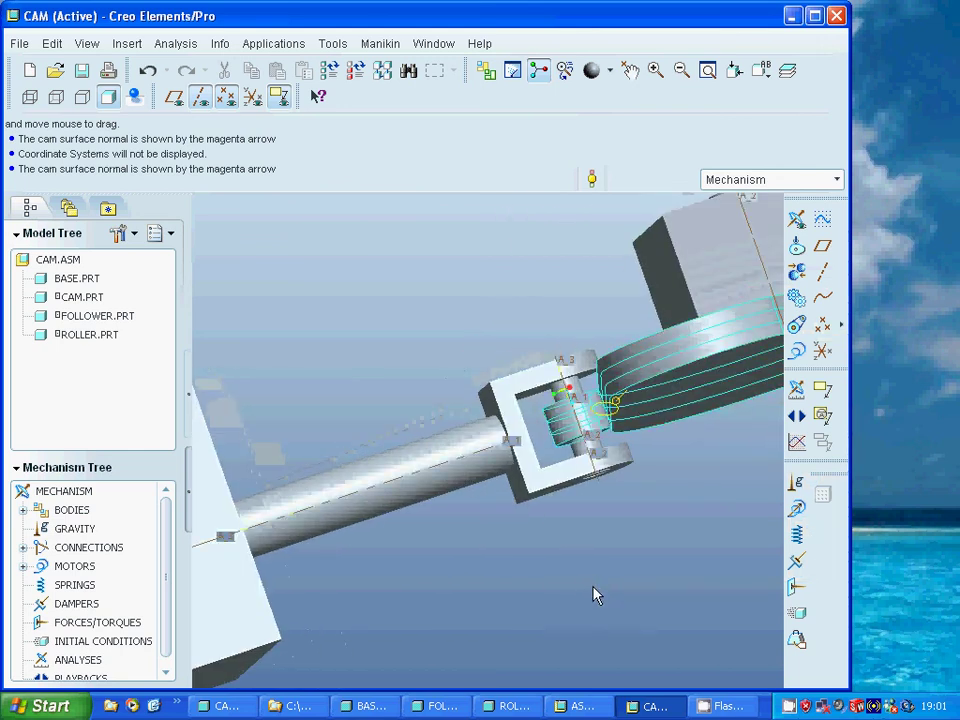
click(760, 70)
click(772, 102)
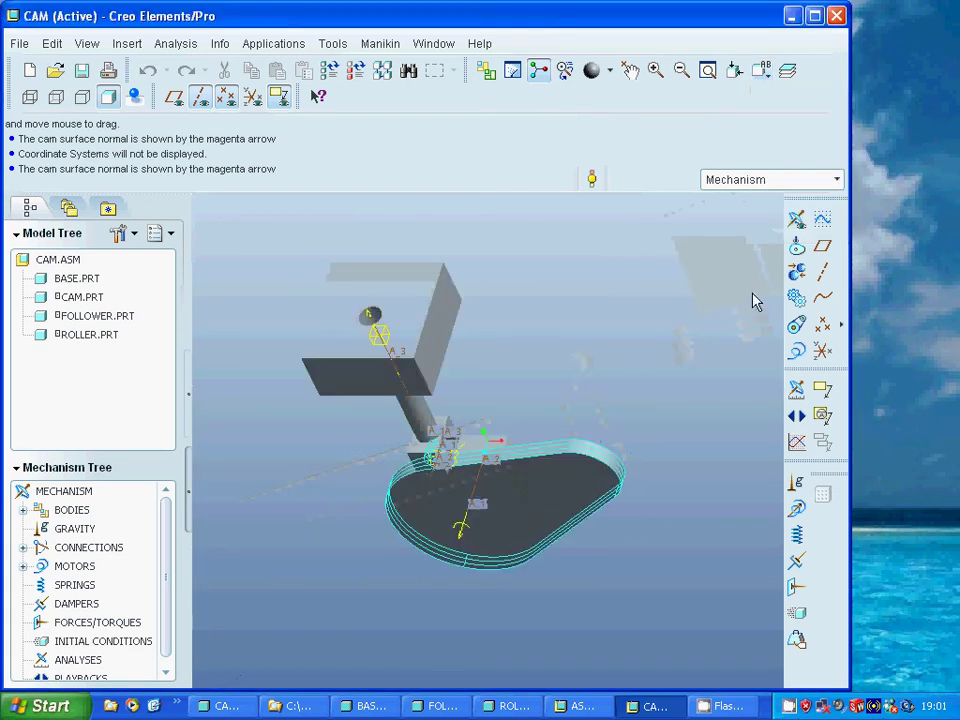
click(796, 350)
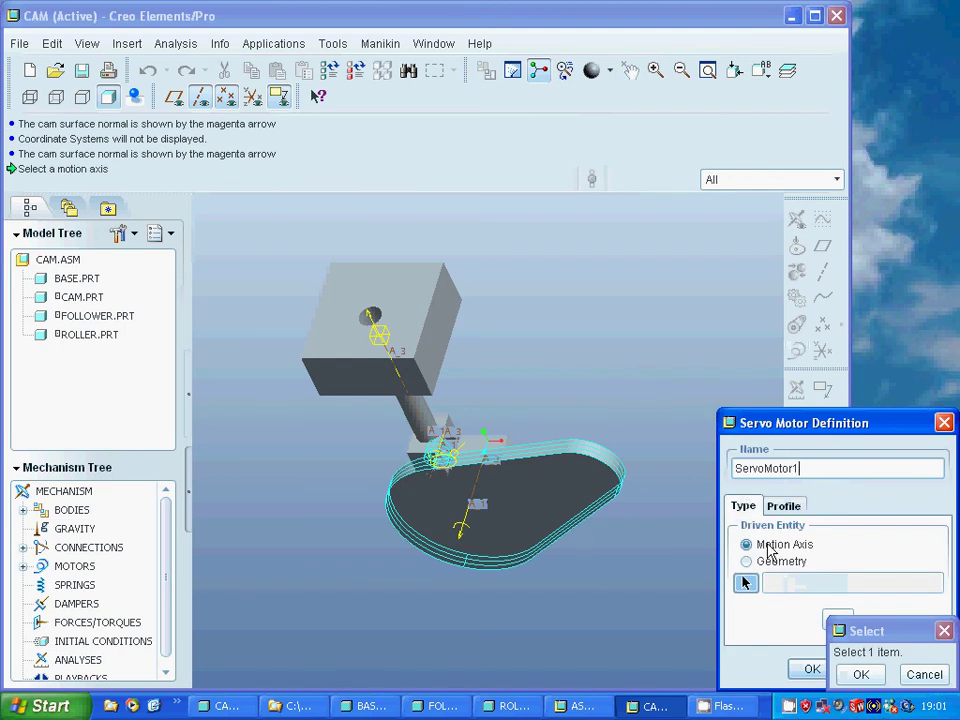
click(461, 536)
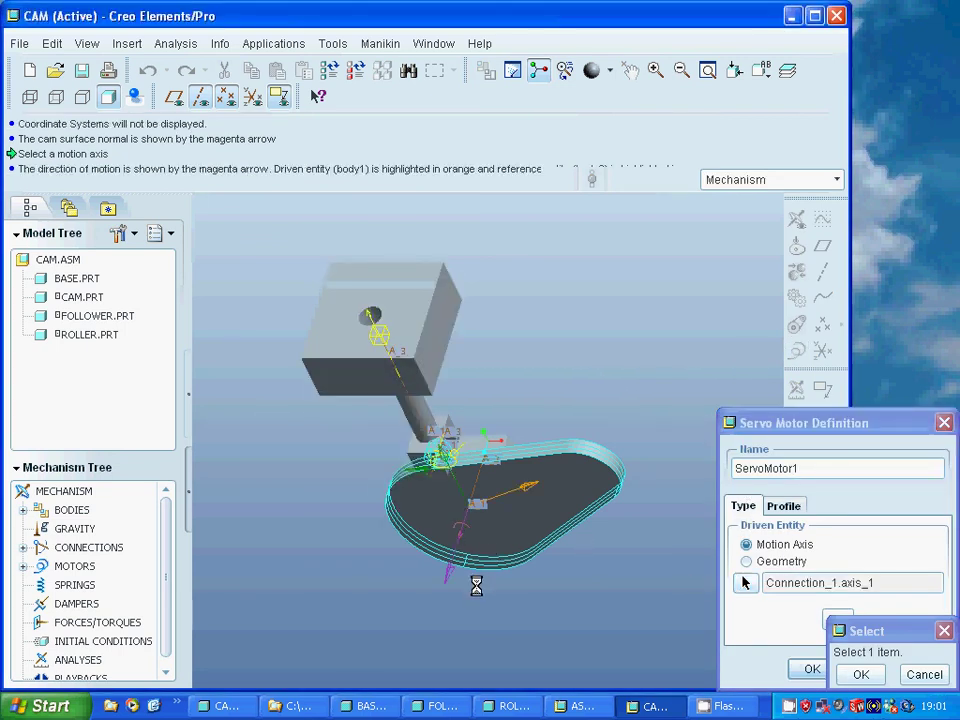
Set the servo motor's profile to a constant velocity of 20 deg/sec and accept the motor.
click(788, 506)
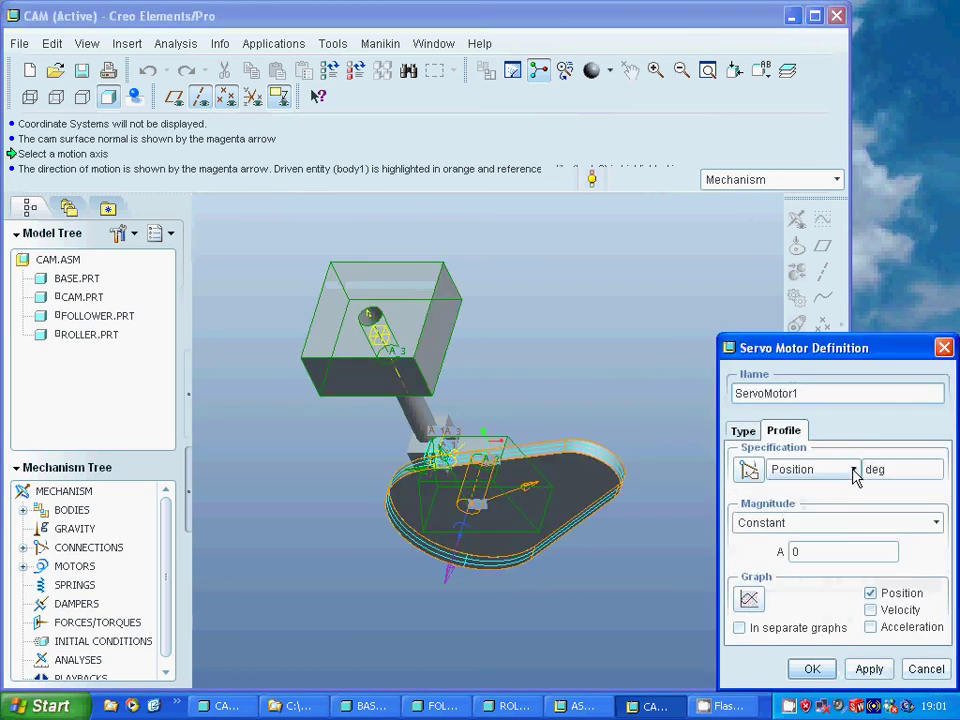
click(855, 472)
click(812, 506)
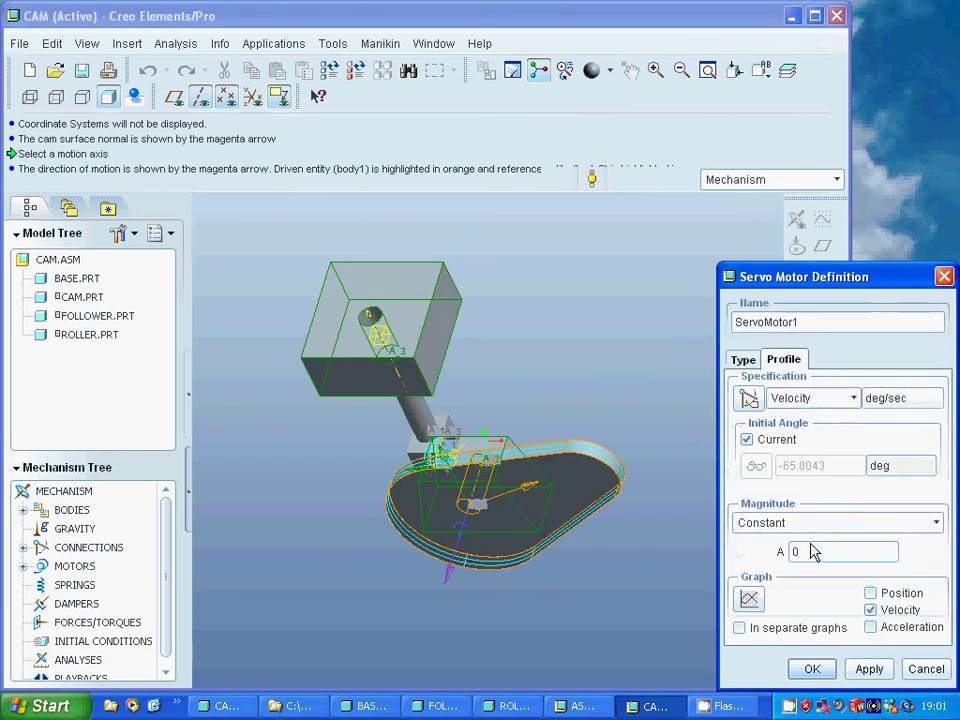
click(795, 552)
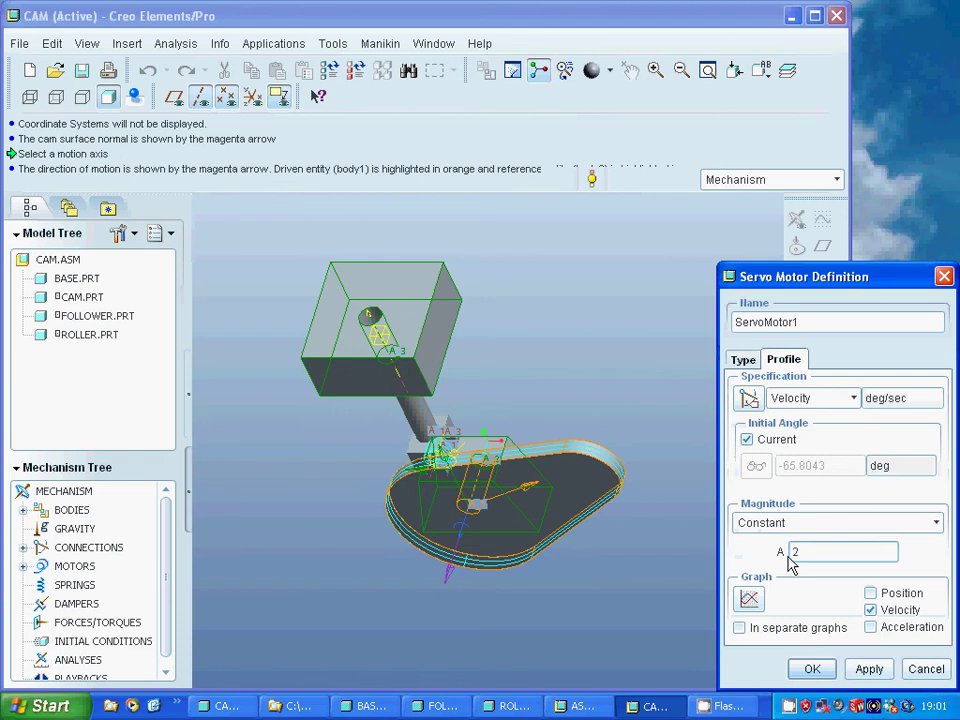
click(867, 670)
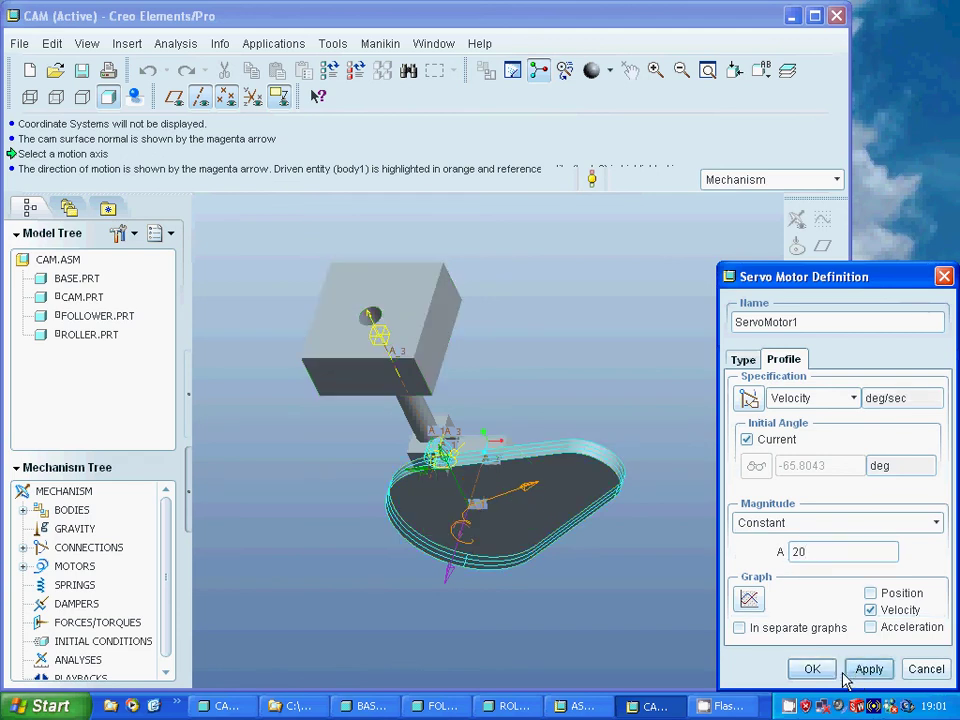
click(812, 670)
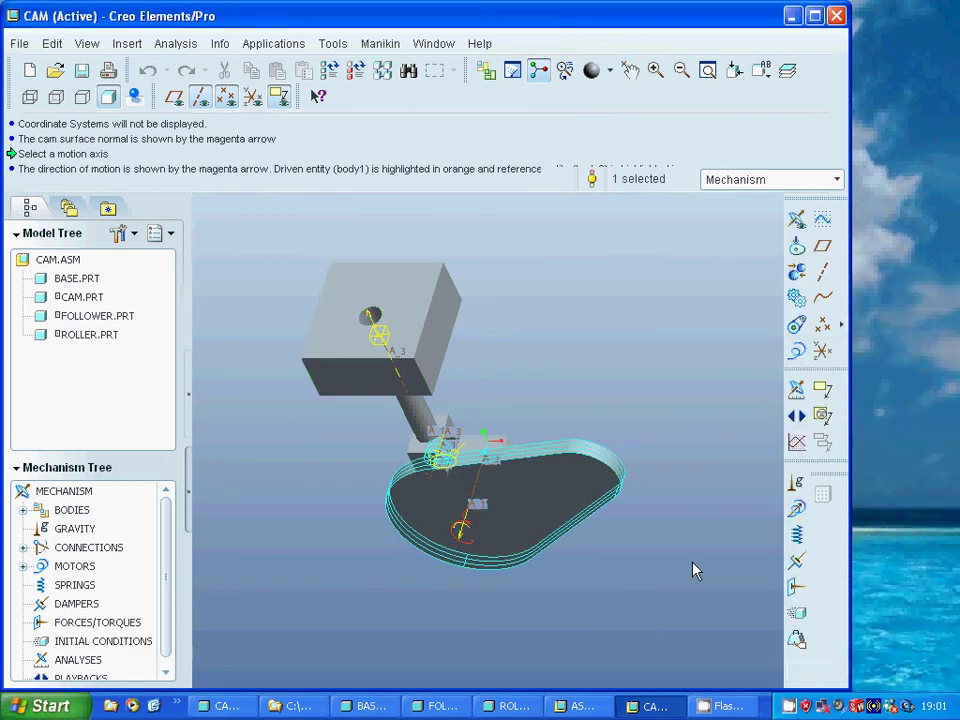
Define a position analysis with end time 100 and frame rate 2, and run it.
click(795, 389)
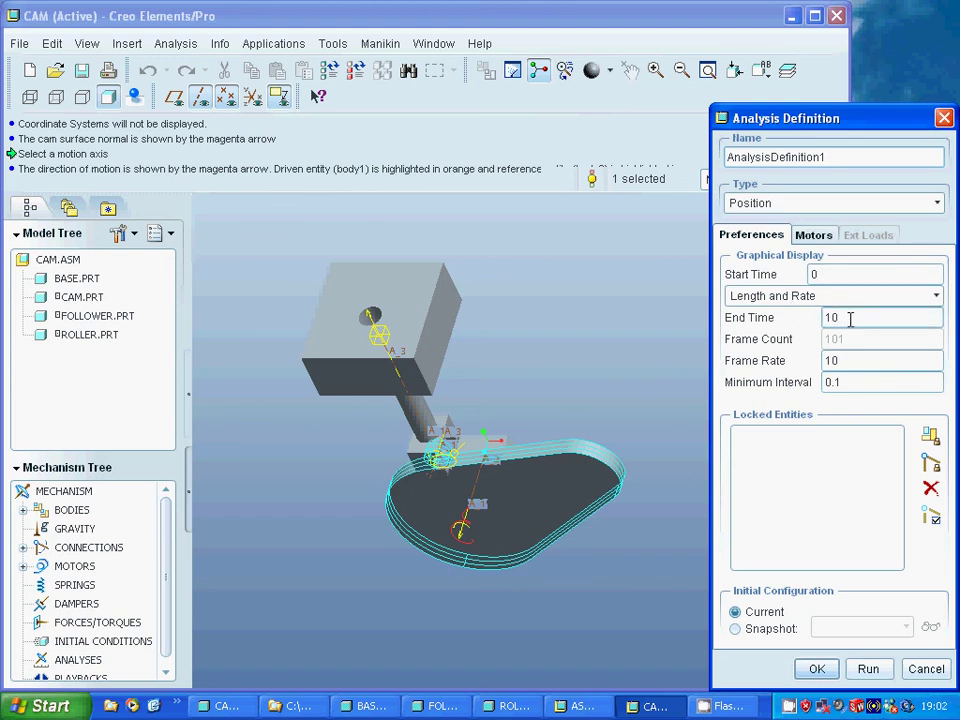
drag(850, 318, 787, 321)
text(1)
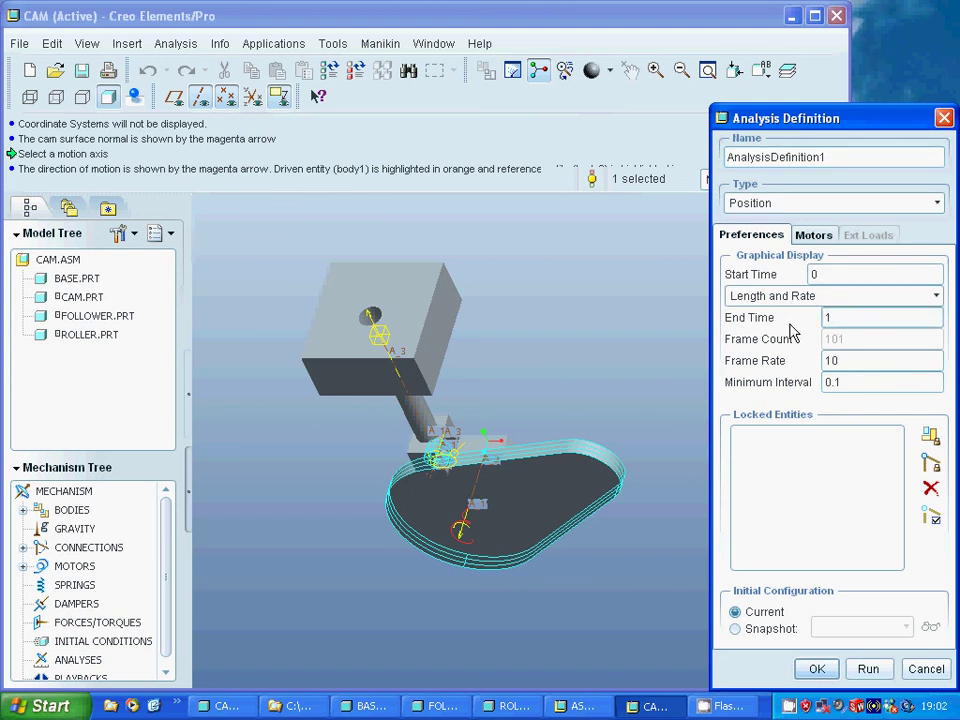
text(00)
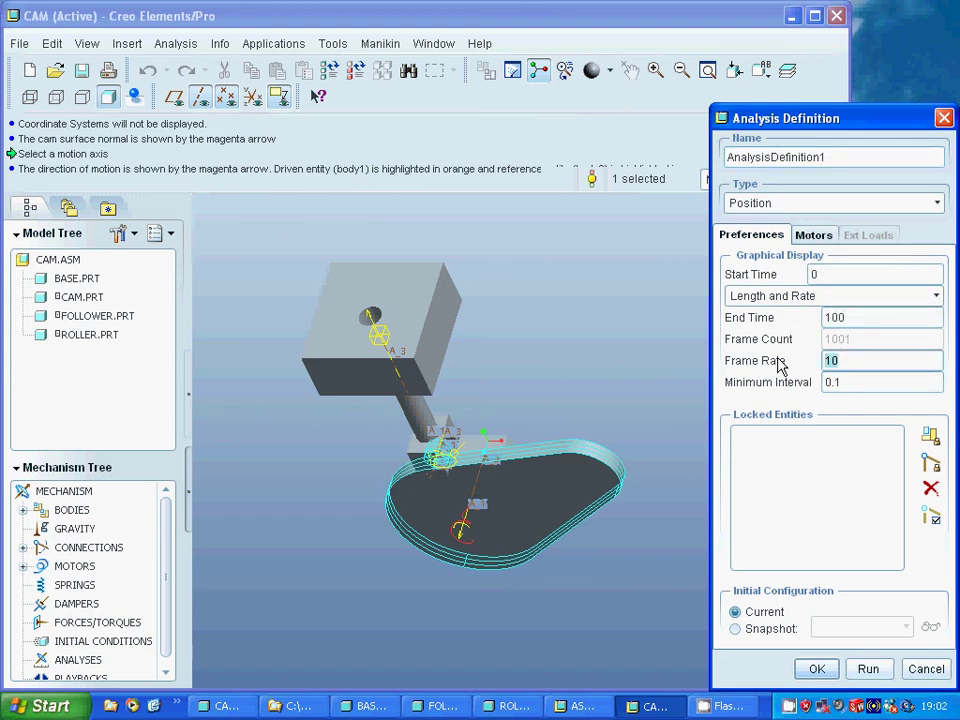
text(2)
click(866, 675)
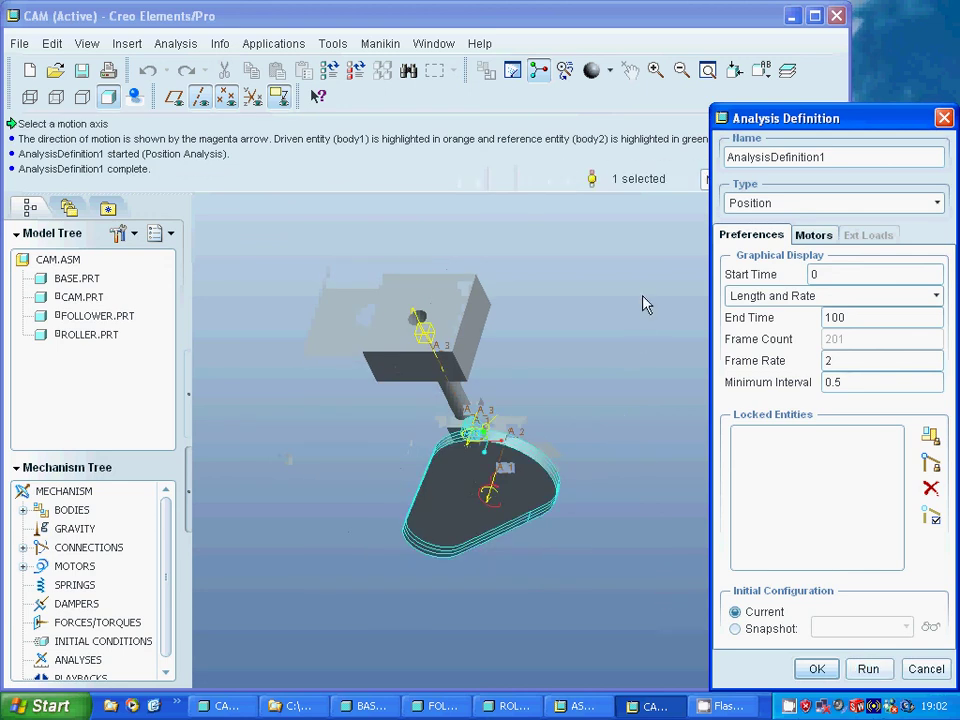
Rerun the position analysis with the cam viewed face-on, overwriting the existing result set.
click(762, 76)
click(771, 165)
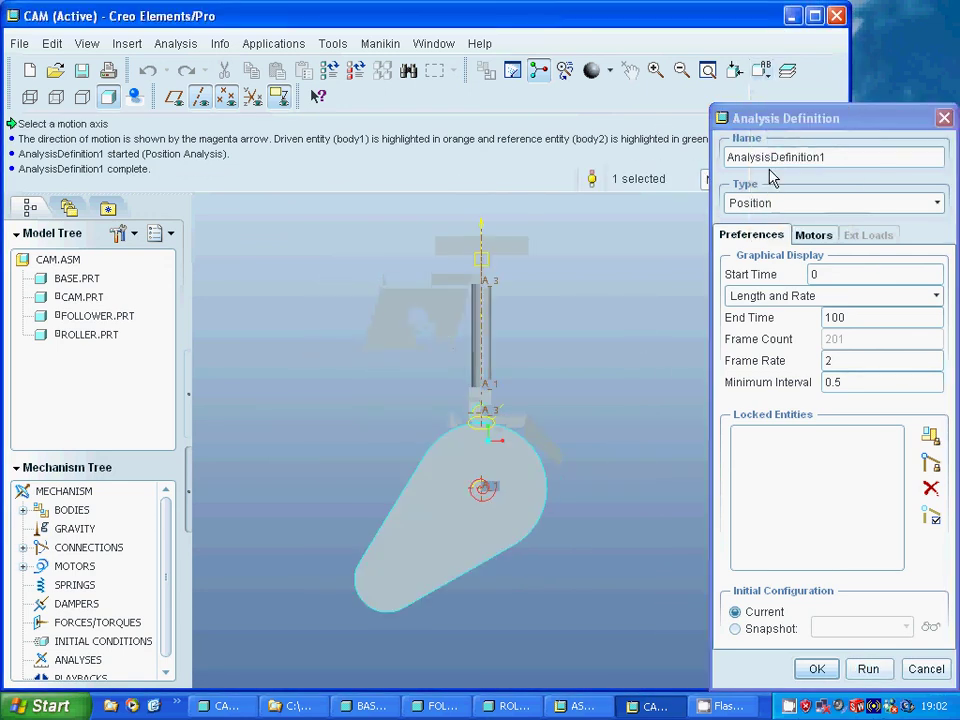
click(866, 668)
click(387, 401)
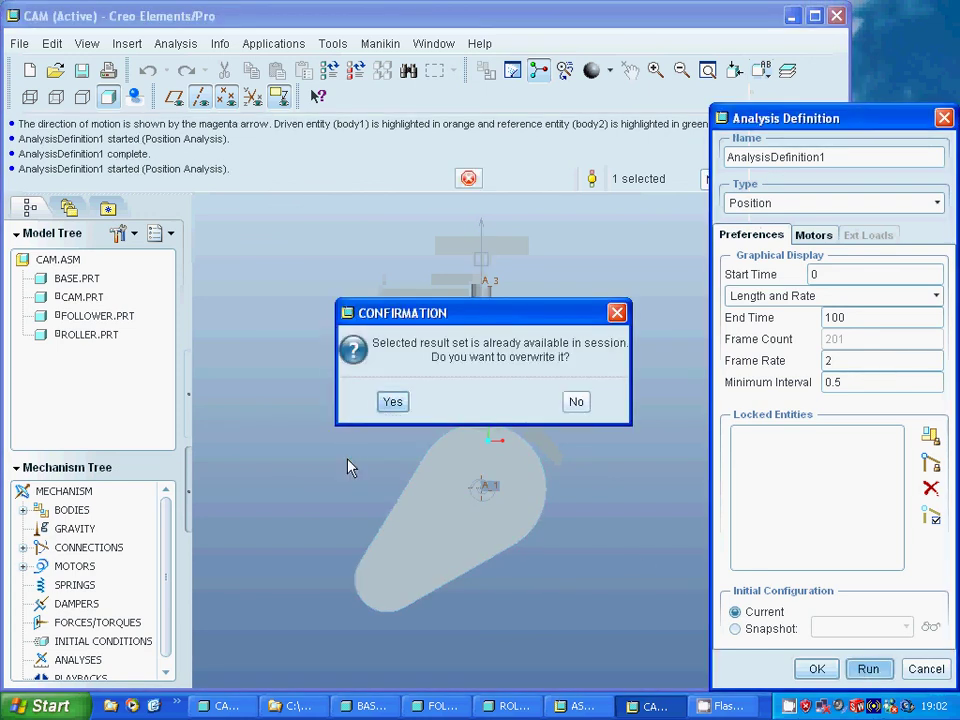